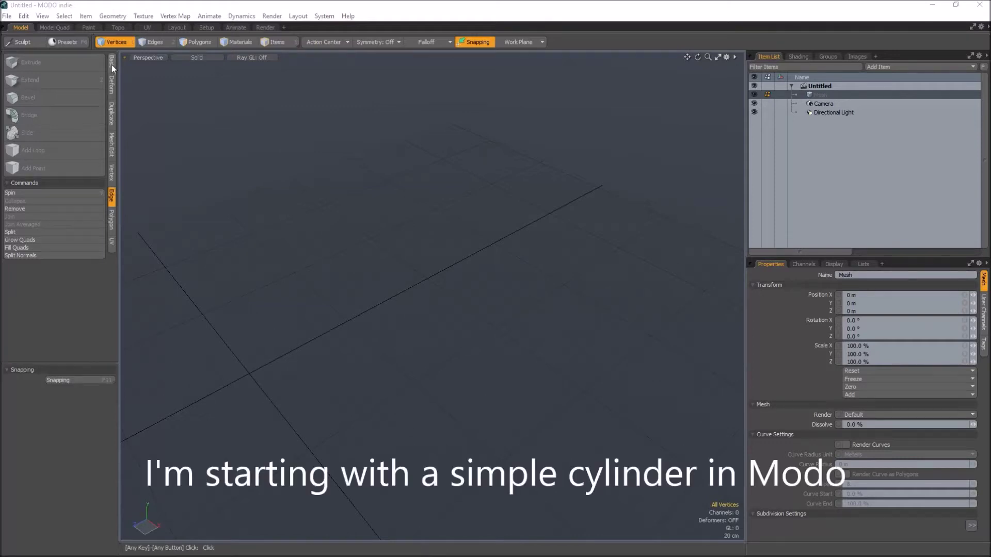
Draw a cylinder primitive, then set Position to 0 and Radius X/Y to 1 m.
left_click(112, 66)
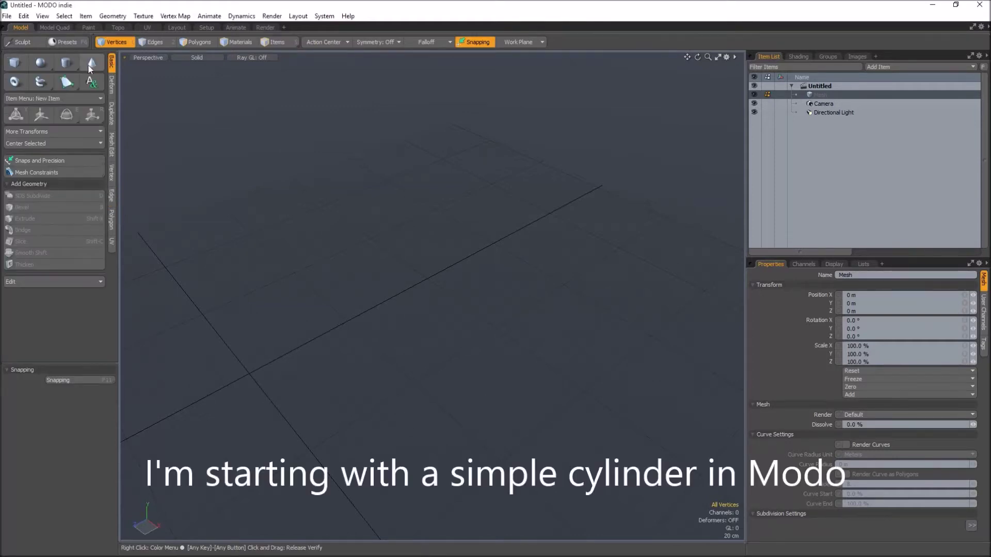
left_click(66, 63)
left_click_drag(437, 297, 357, 241)
left_click_drag(407, 280, 321, 312)
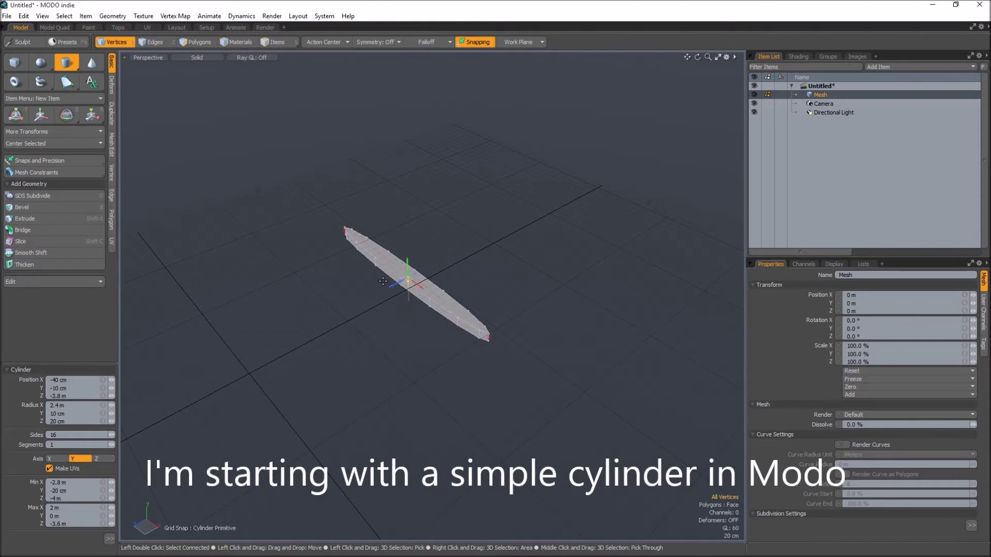
left_click_drag(411, 287, 370, 305)
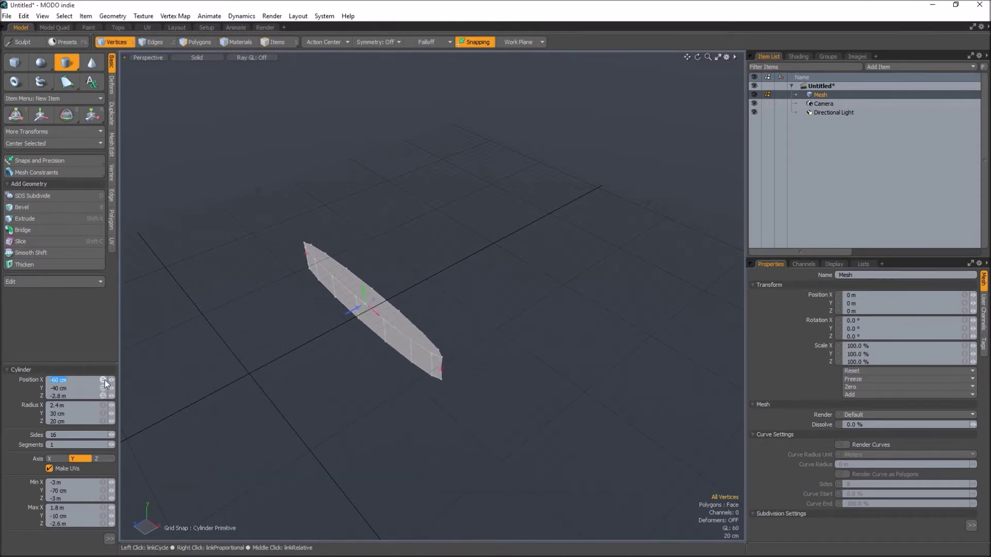
type("0")
key("Return")
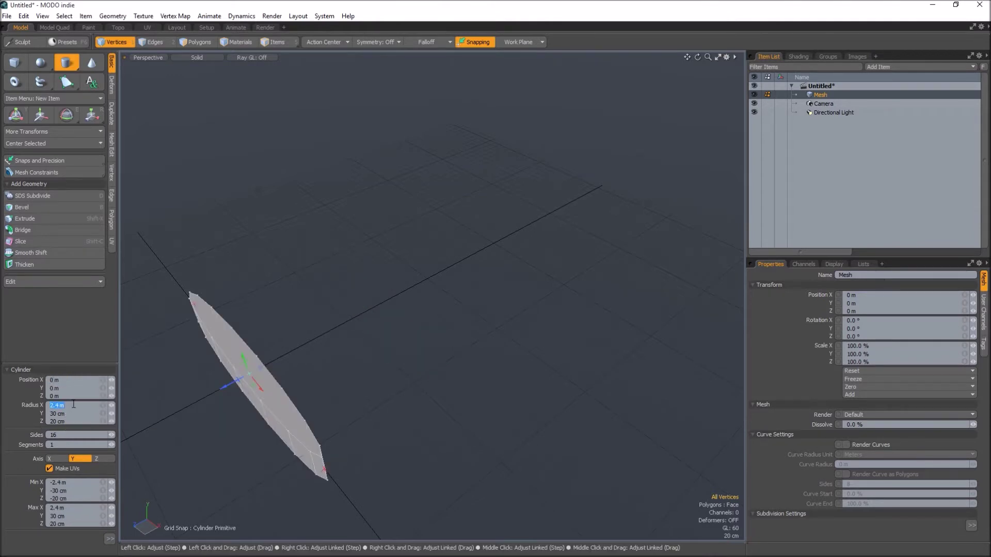
type("1")
key("Return")
type("1 m")
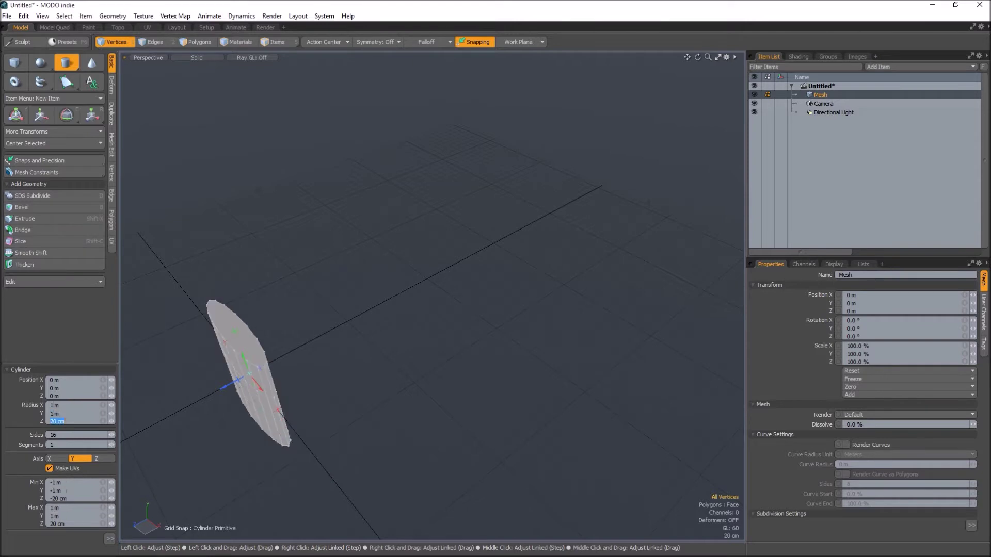
Drop the cylinder tool and select the top and bottom edge loops.
key("q")
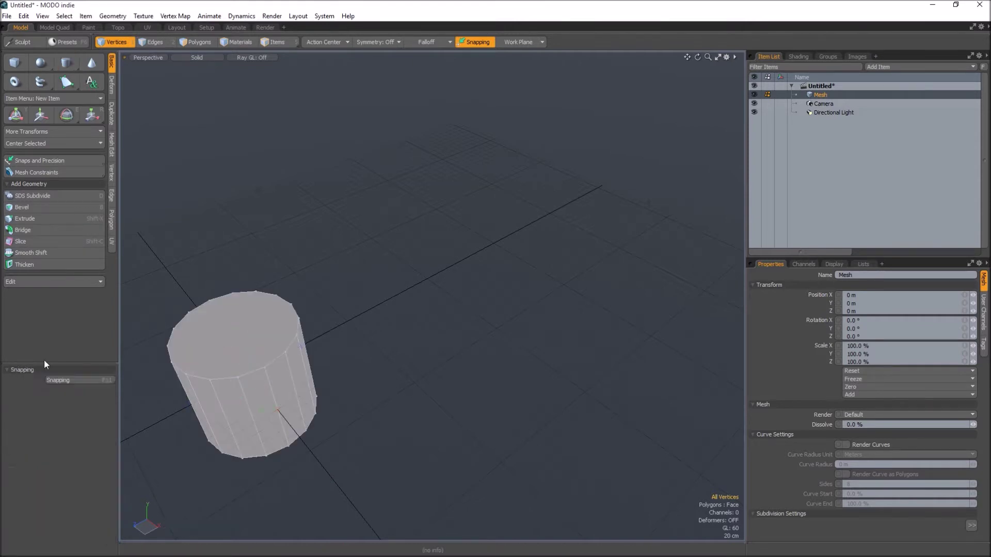
left_click_drag(253, 364, 461, 362, "alt+shift")
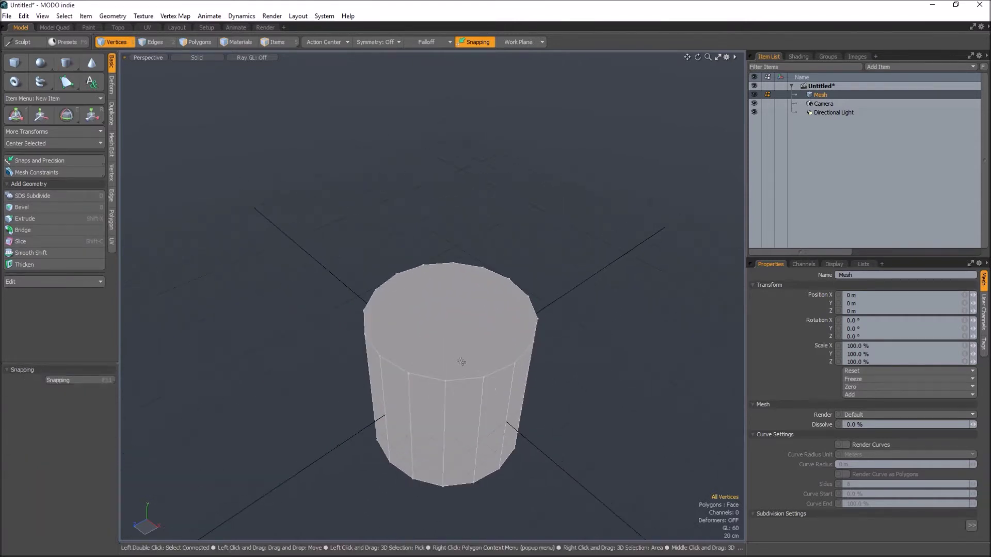
key("2")
double_click(459, 379)
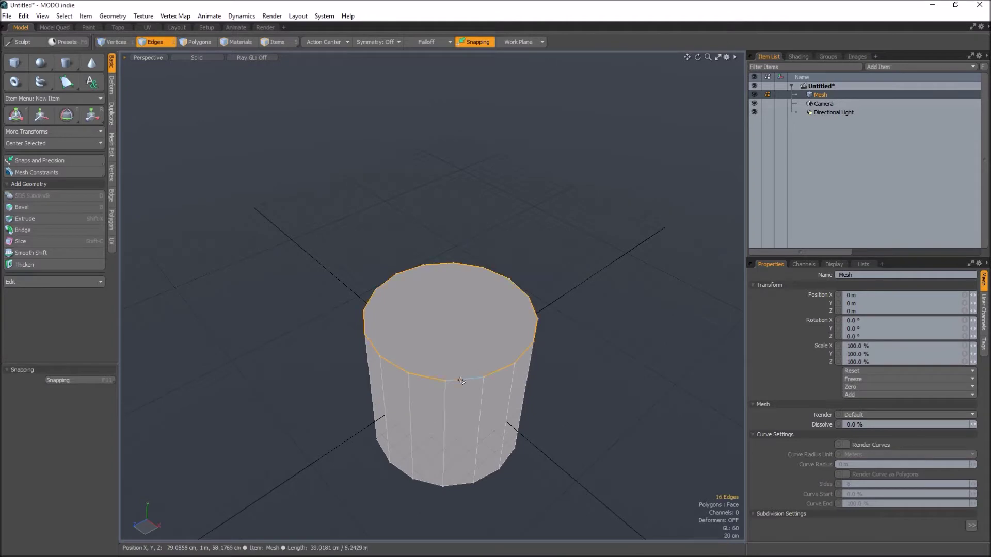
double_click(464, 485, "shift")
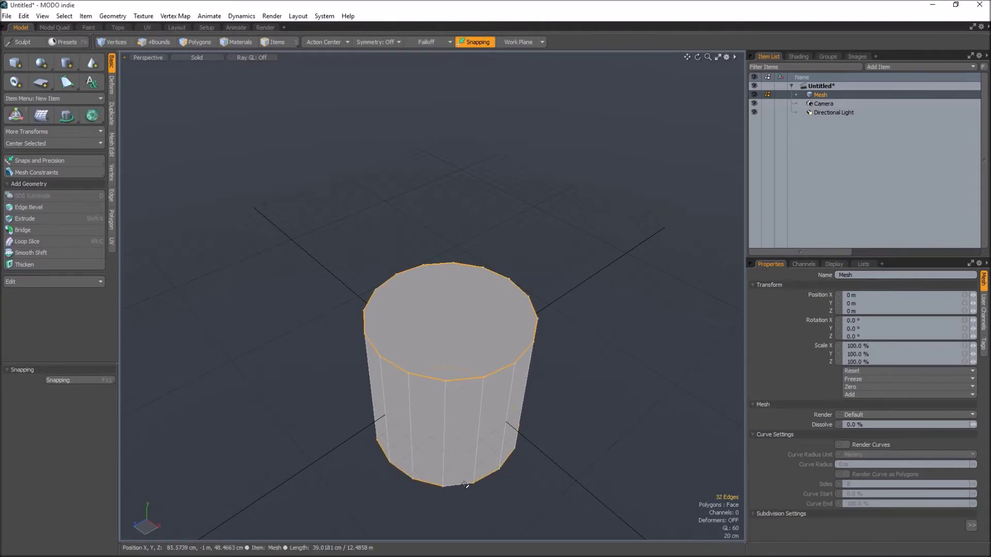
Bevel the selected rim edges about 16.6 cm wide with Round Level 2.
left_click(111, 197)
left_click(45, 98)
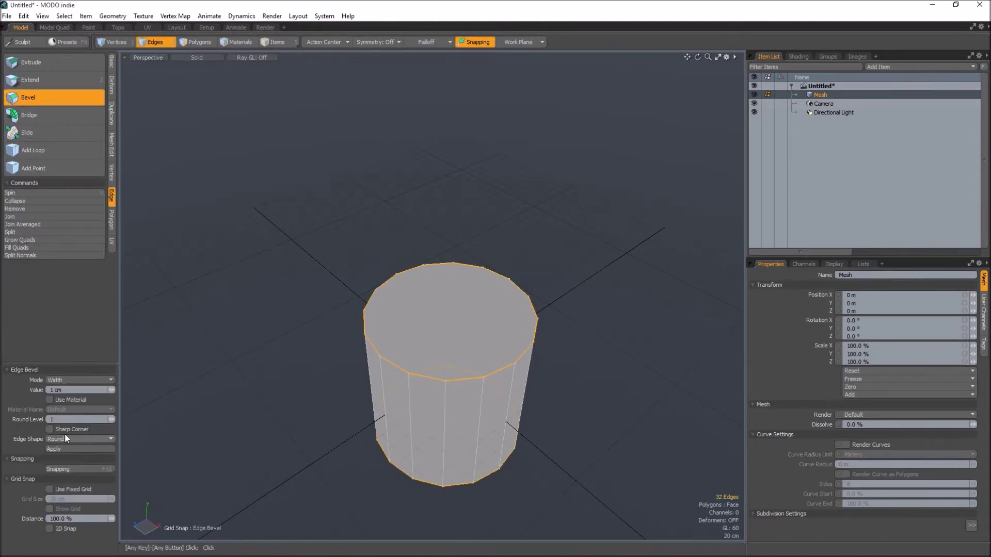
left_click(90, 420)
type("2")
key("Return")
left_click_drag(502, 351, 496, 349)
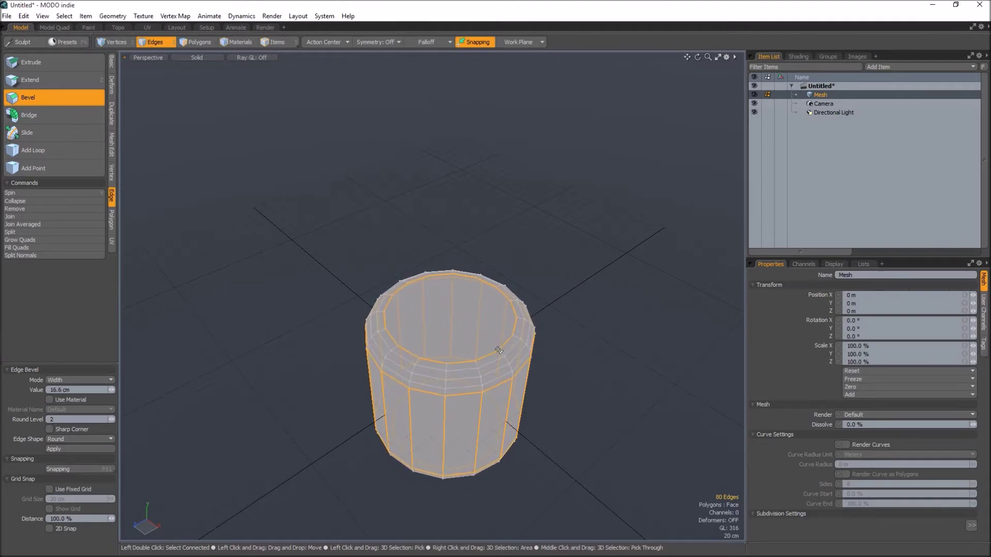
key("space")
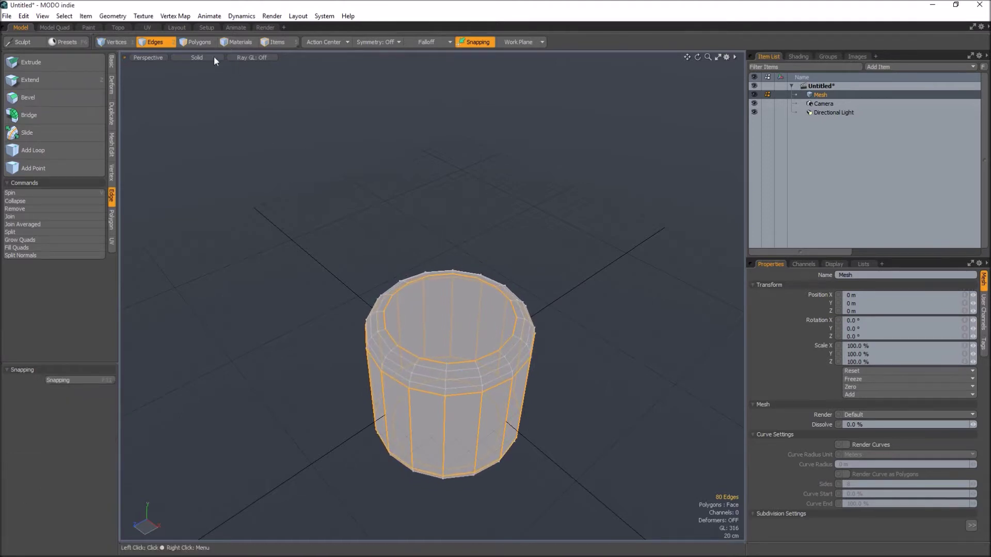
In the UV layout, clear the edge selection and pack the UVs into 0–1 space.
left_click(147, 28)
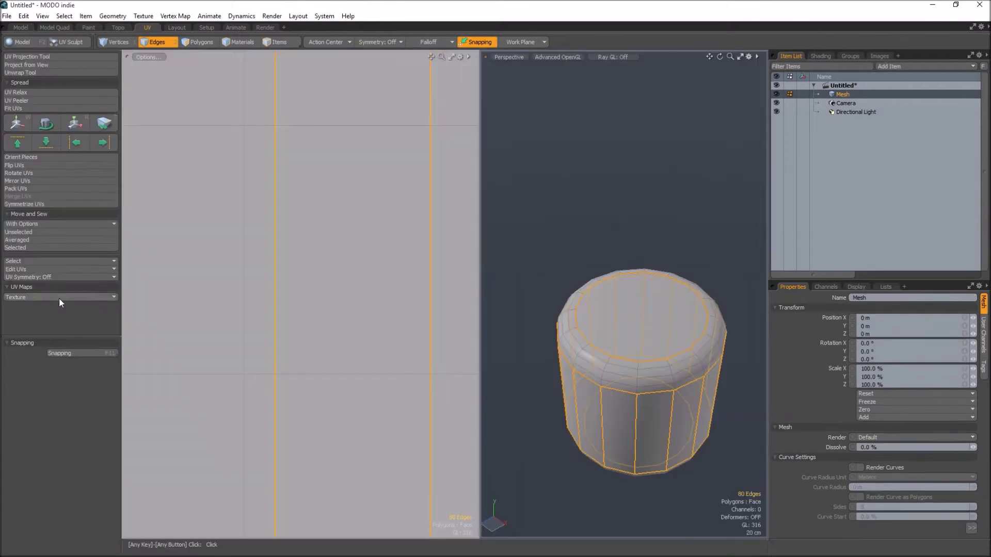
scroll(238, 299, "down", 5)
scroll(238, 297, "down", 5)
left_click(166, 177)
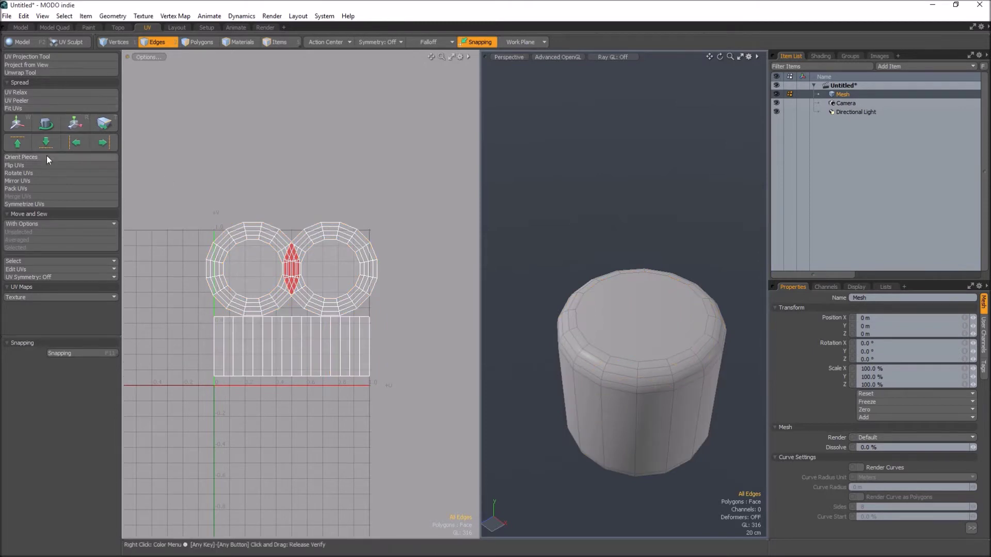
left_click(44, 188)
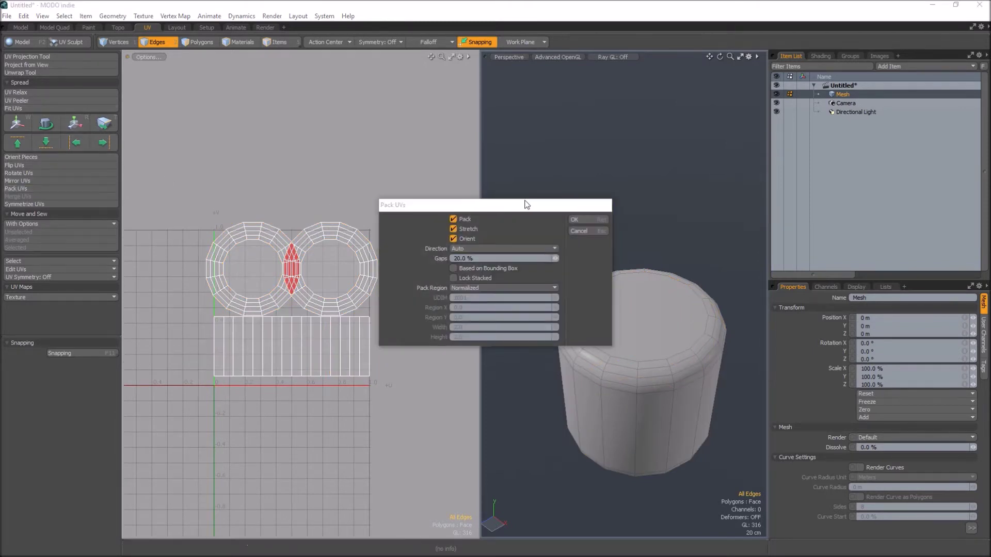
left_click(575, 220)
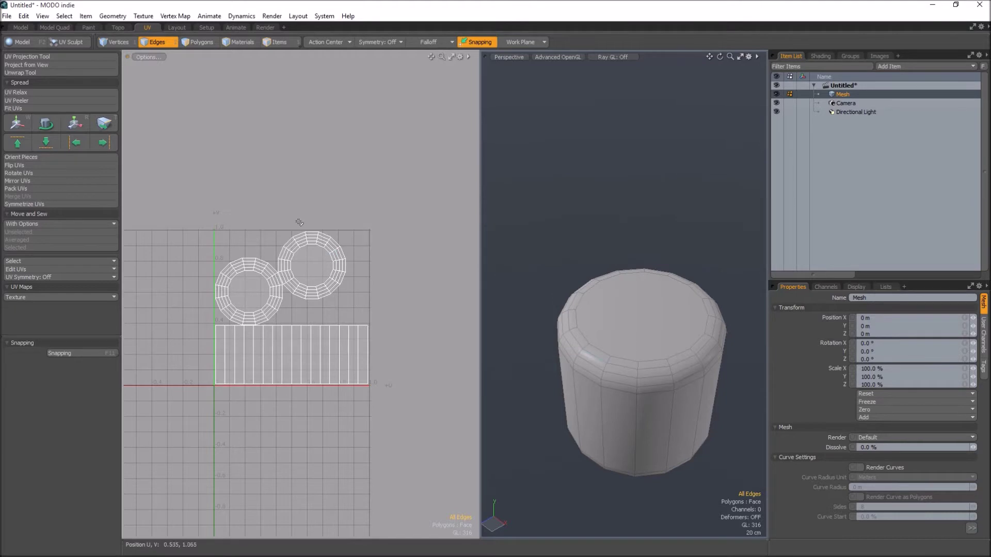
Repack the UV islands with 35% gaps between them.
scroll(299, 245, "up", 5)
scroll(300, 245, "down", 2)
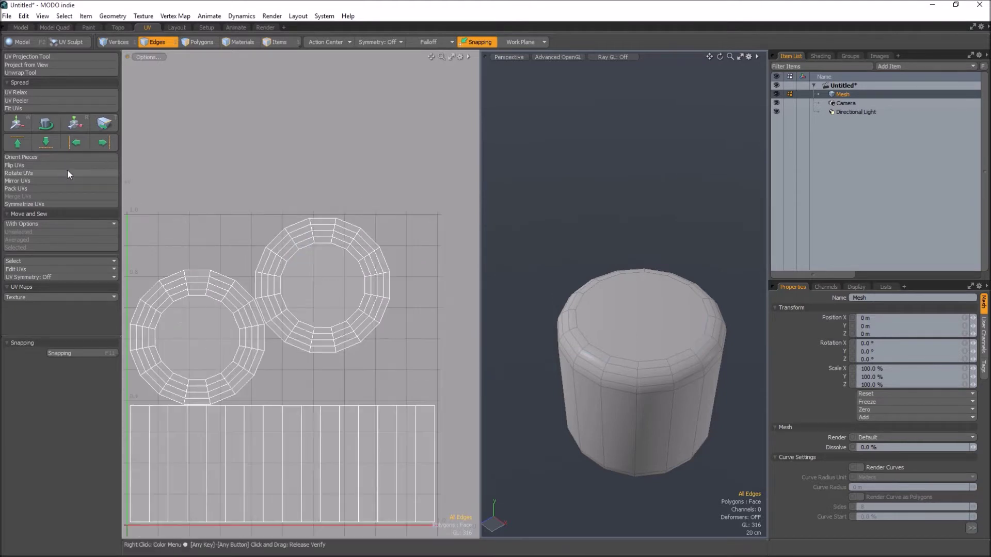
left_click(44, 188)
left_click(479, 259)
key("Return")
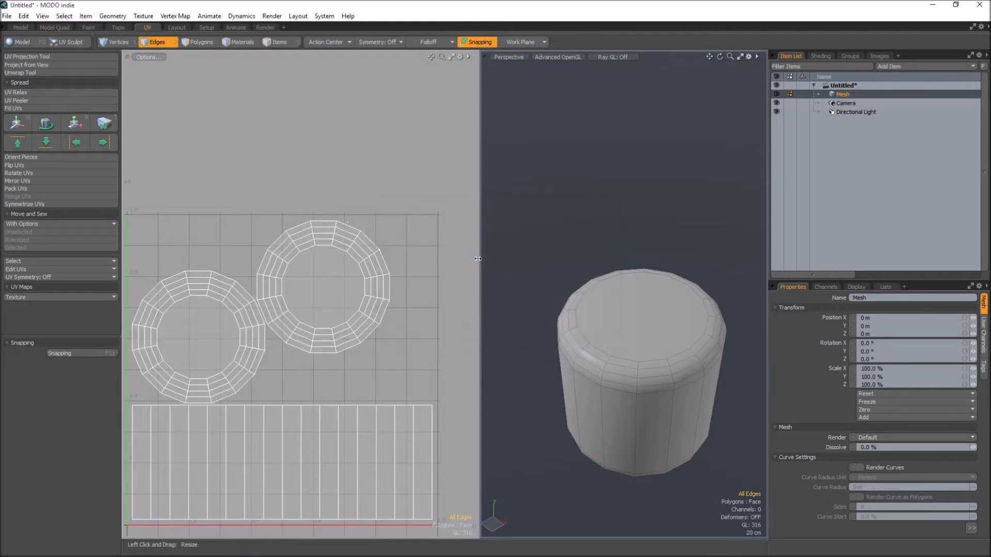
left_click(7, 16)
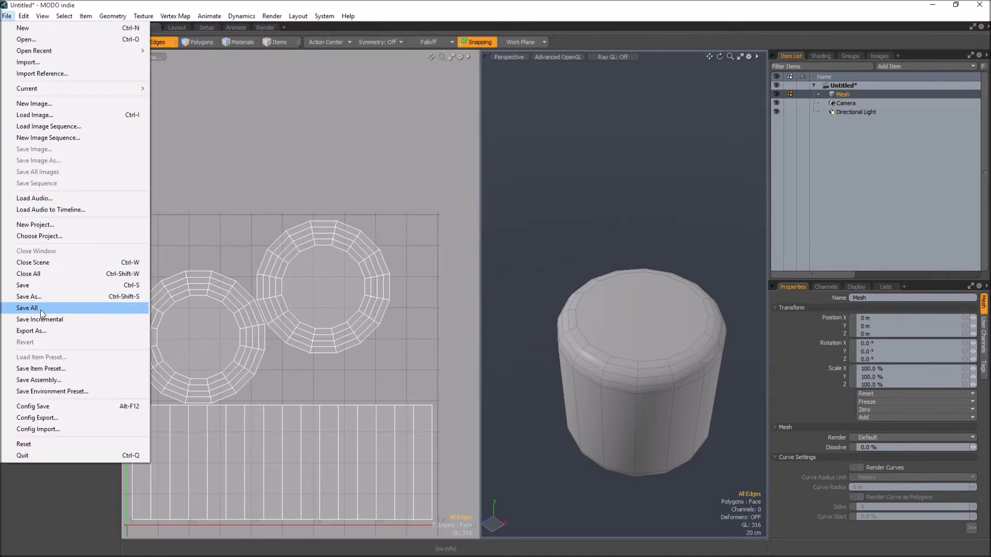
Save the scene as Fracture_Test.lxf and select all of the cylinder's polygons.
left_click(42, 296)
type("Fracture_Test")
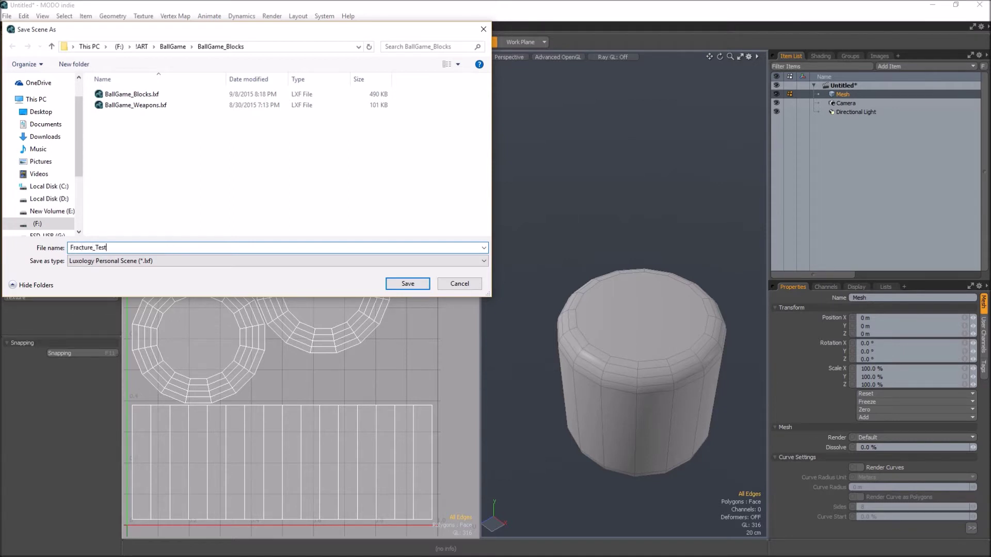
key("Return")
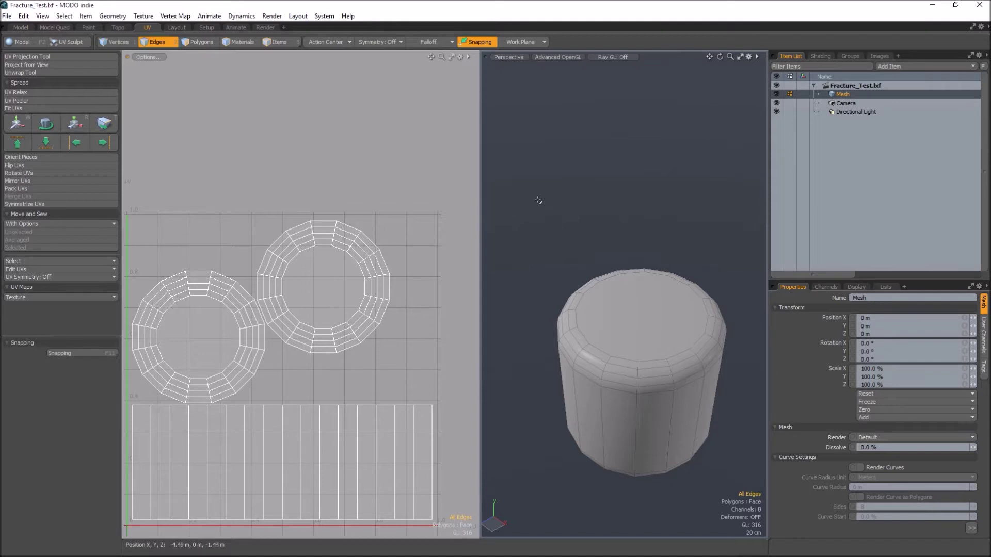
key("3")
right_click_drag(520, 194, 738, 525)
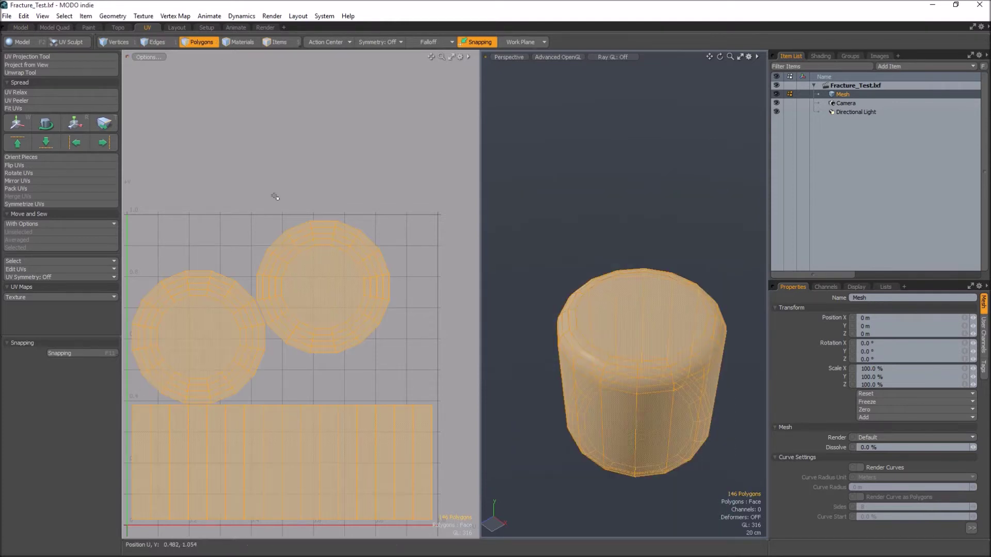
Export the cylinder as Fracture_Test.fbx in Autodesk FBX 2013 format.
left_click(8, 16)
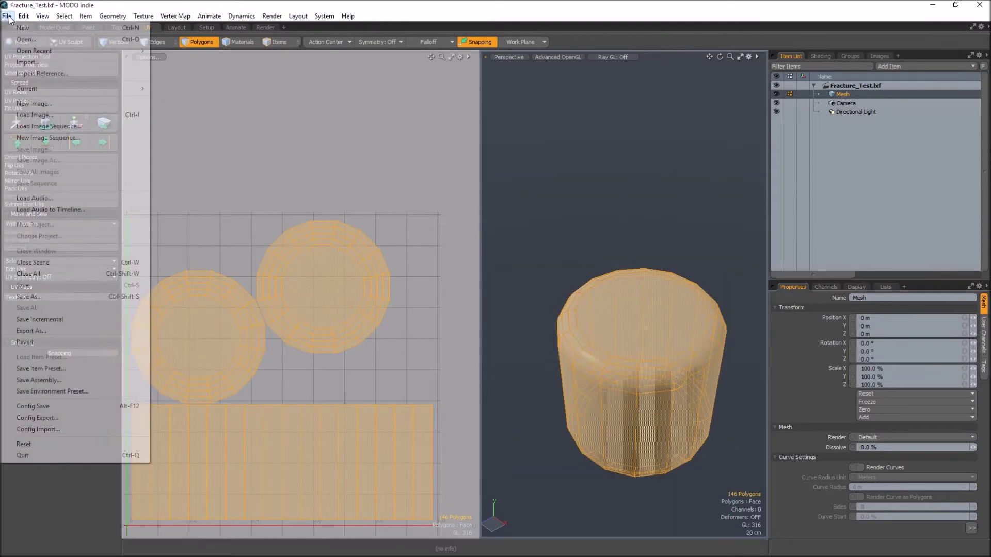
left_click(45, 333)
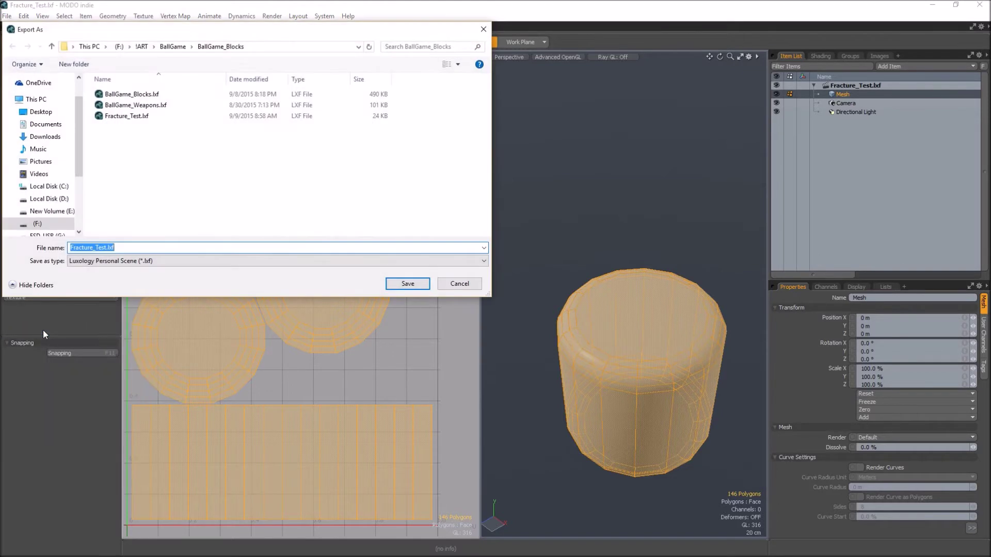
left_click(165, 260)
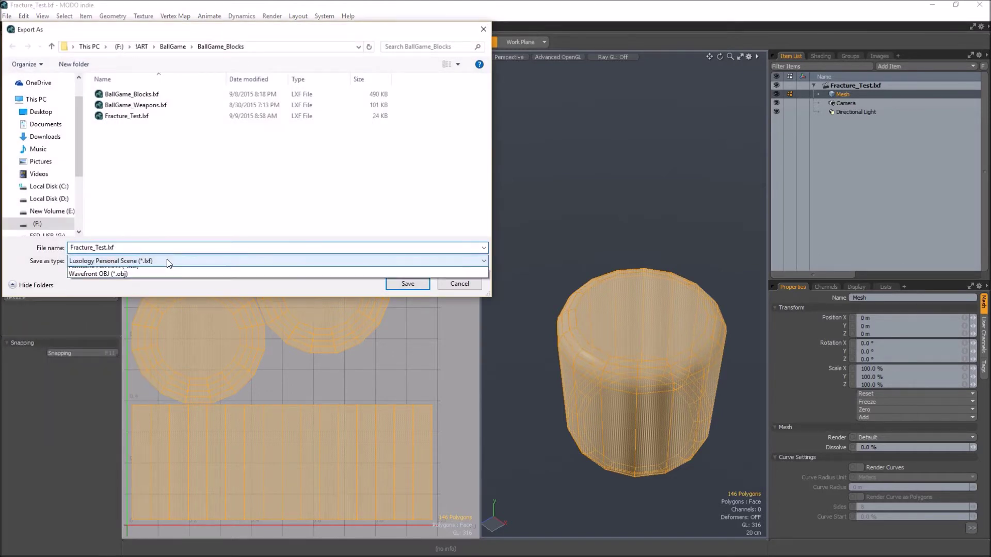
left_click(166, 284)
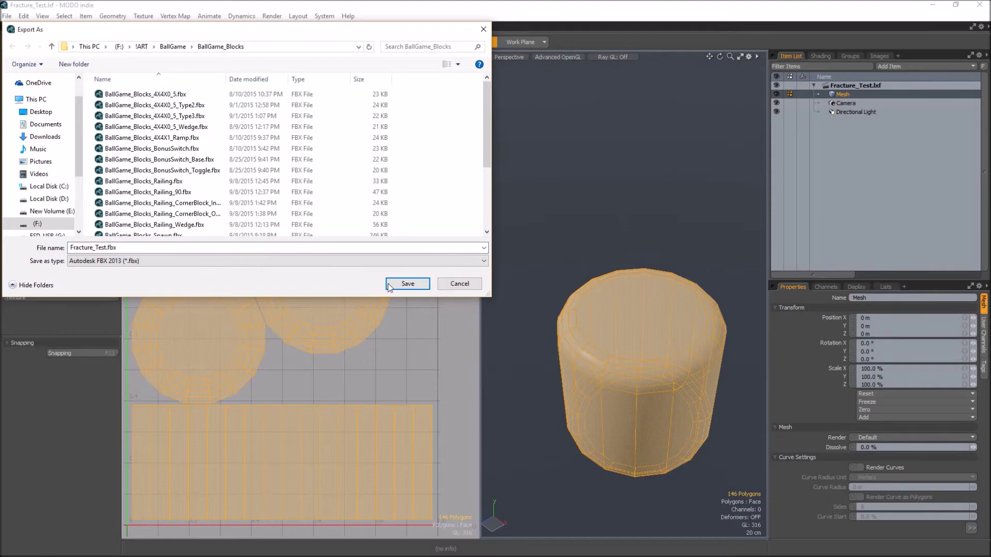
left_click(388, 284)
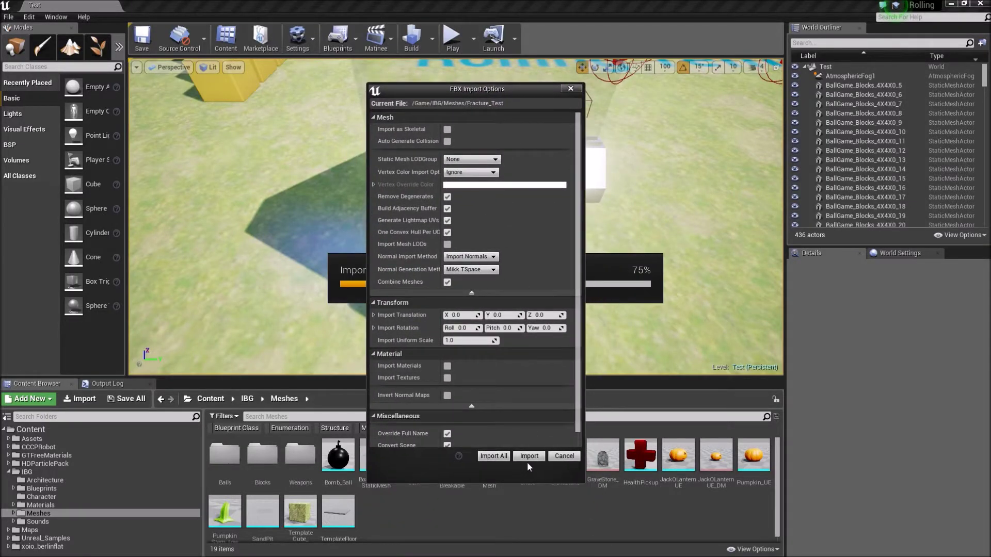
Import Fracture_Test into Unreal, create Fracture_Test_DM from it, and open it for editing.
left_click(528, 458)
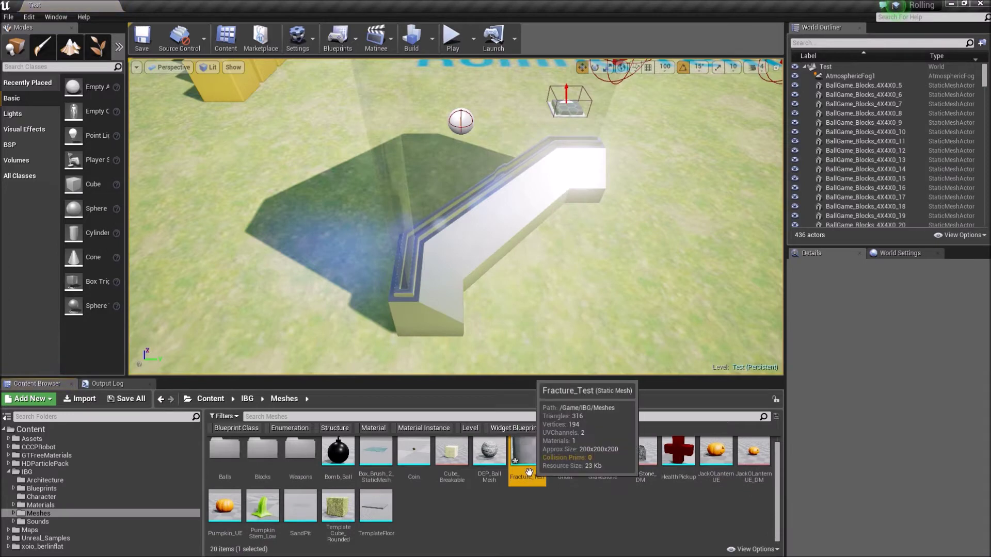
right_click(527, 465)
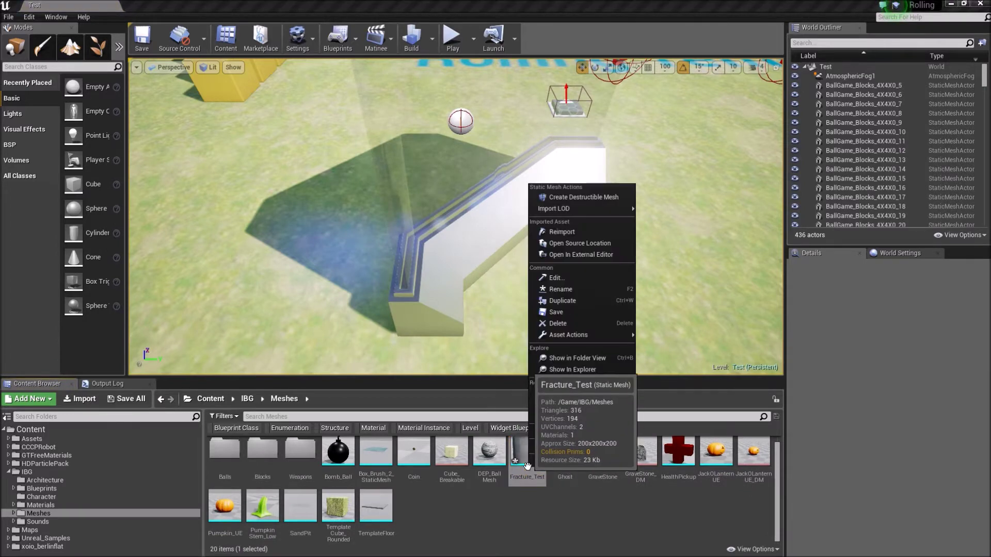
left_click(574, 198)
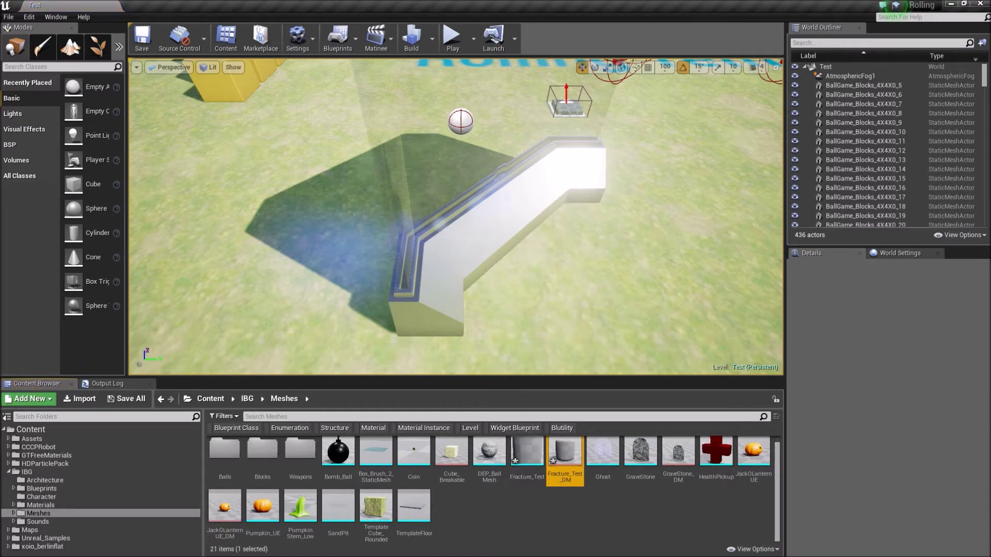
double_click(565, 454)
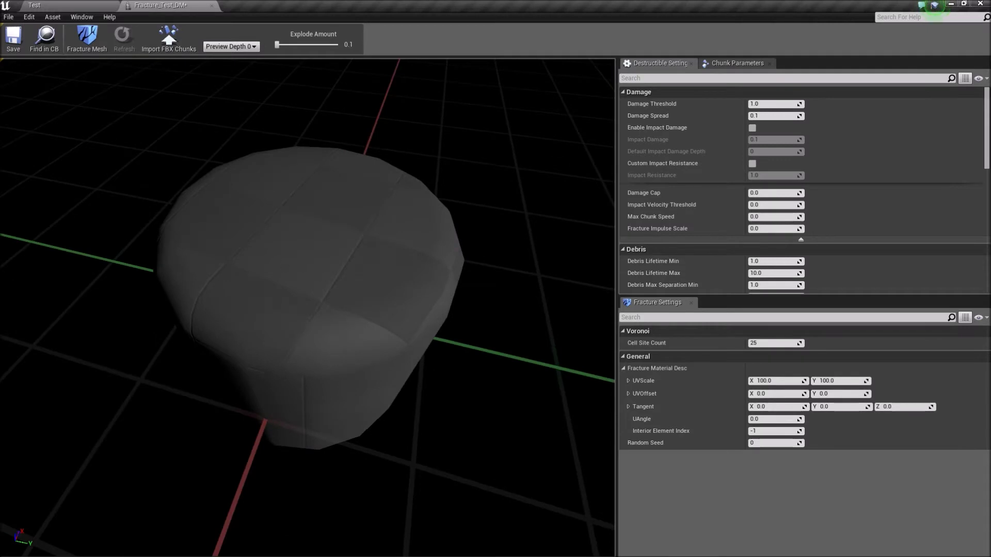
Fracture Fracture_Test_DM with Cell Site Count 3, preview with Explode Amount, and save it.
left_click(782, 343)
type("3")
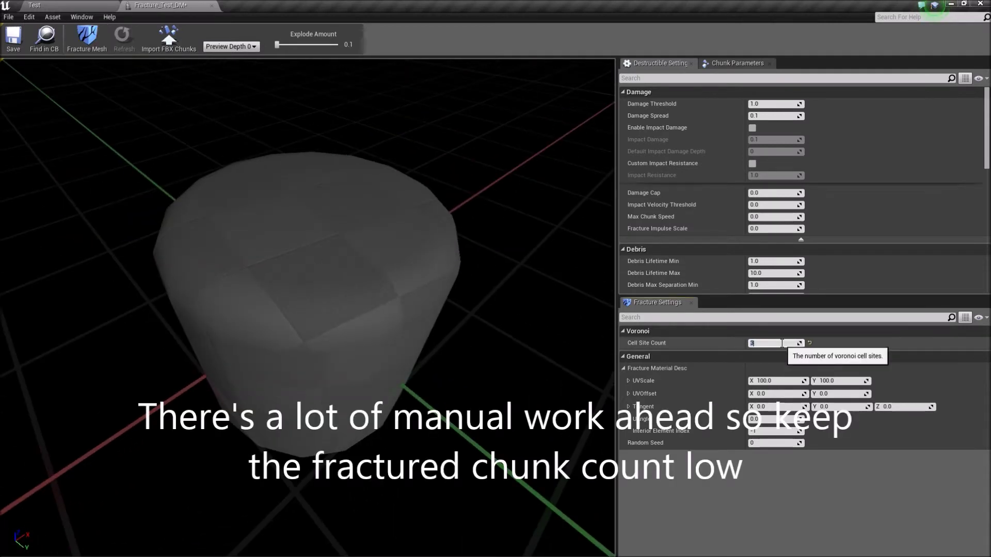
left_click(85, 36)
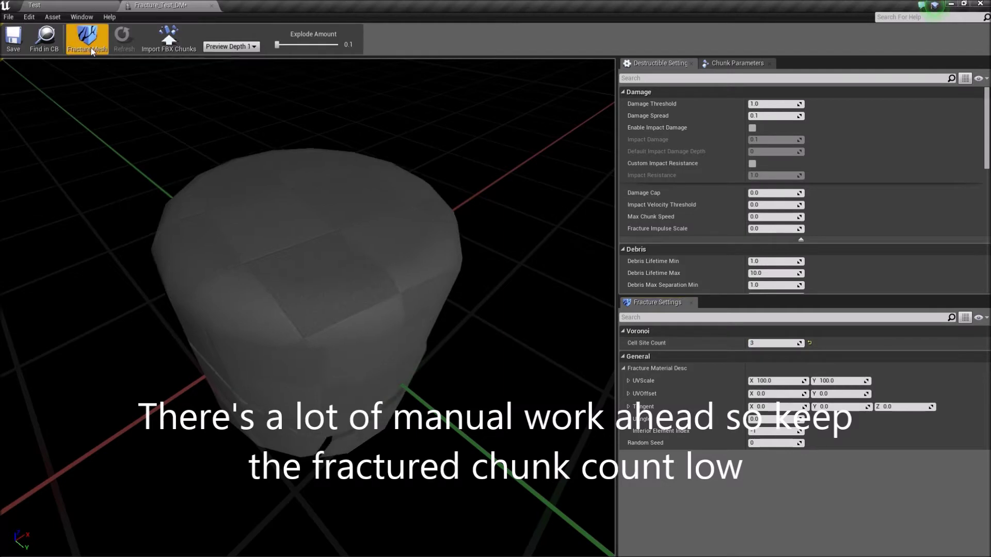
left_click_drag(383, 435, 189, 160)
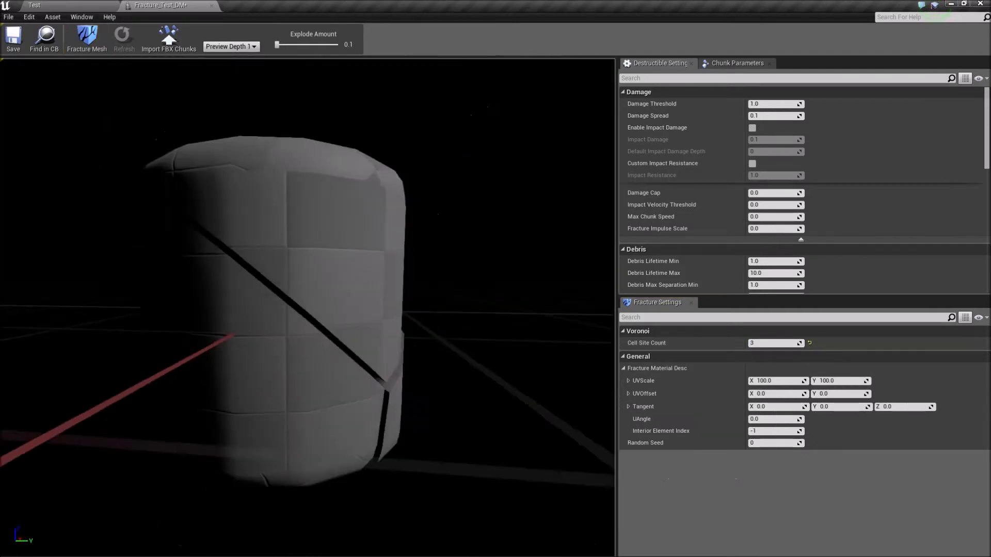
mouse_move(189, 160)
left_mouse_down()
mouse_move(325, 240)
mouse_move(348, 266)
left_mouse_up()
left_click_drag(350, 229, 349, 229)
mouse_move(283, 44)
left_mouse_down()
mouse_move(297, 46)
mouse_move(283, 44)
left_mouse_up()
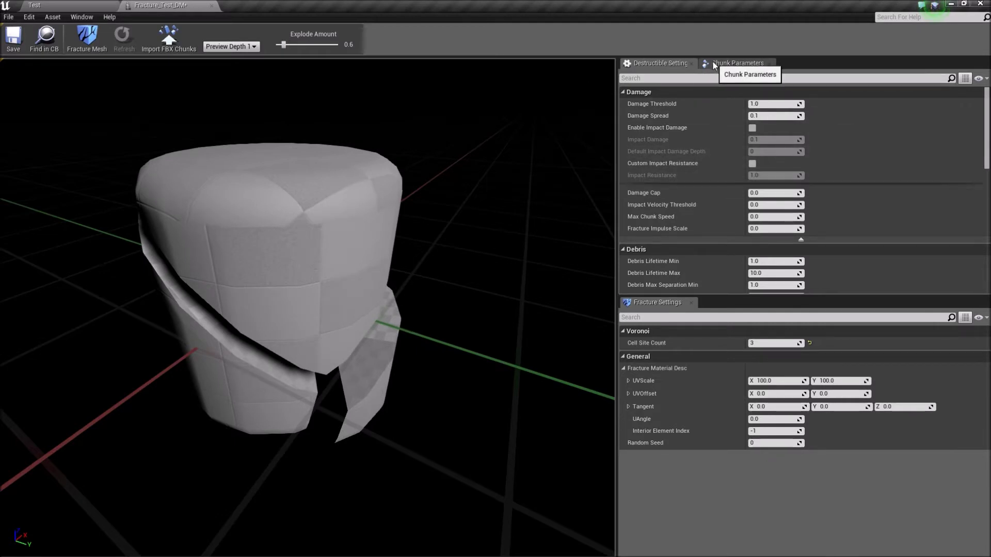
left_click(13, 39)
left_click(94, 4)
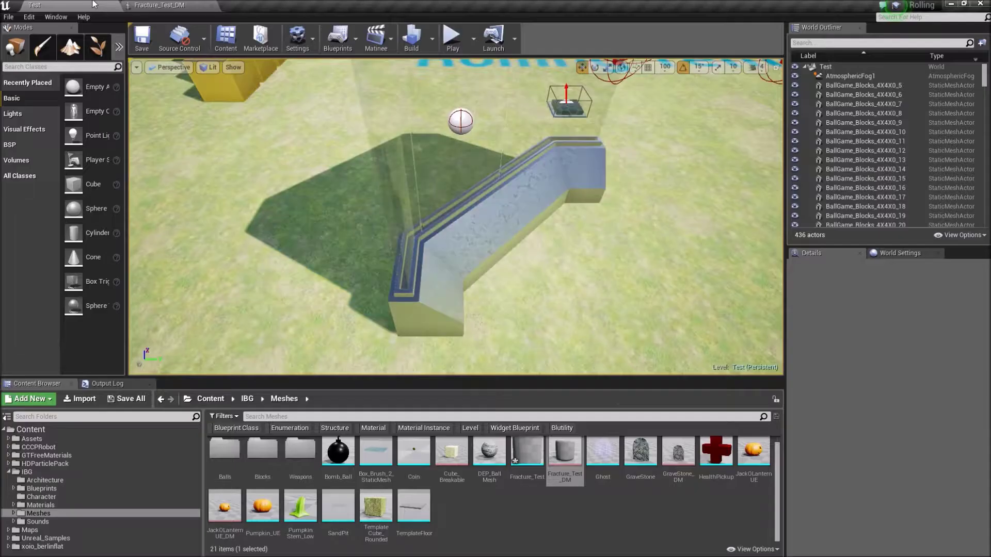
Save all assets and create a new folder named FractureTest in Meshes.
left_click(526, 454)
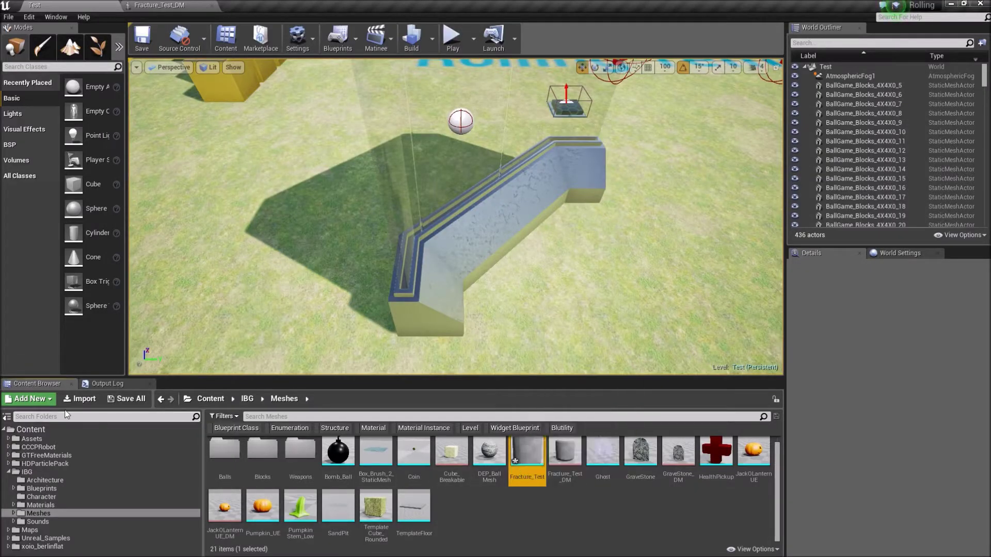
left_click(126, 399)
left_click(583, 378)
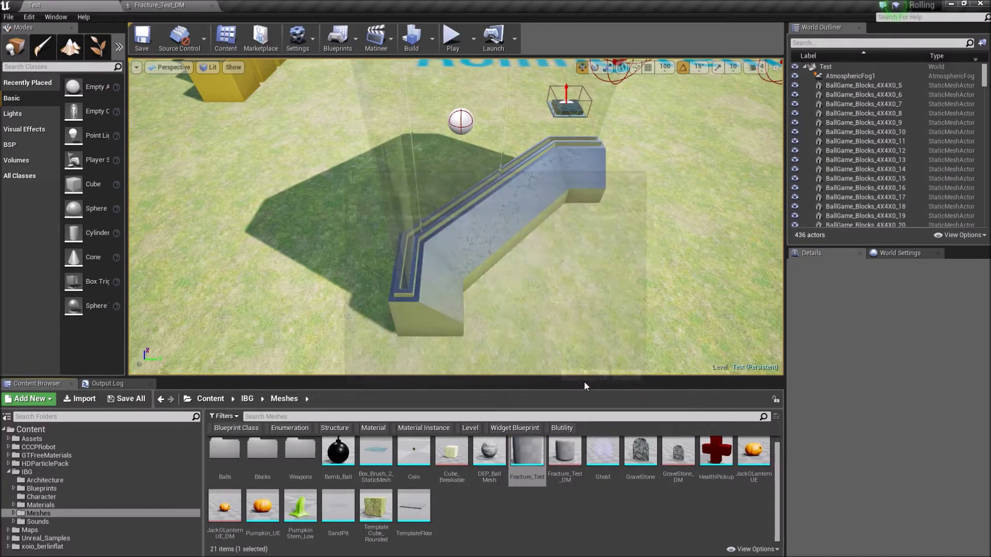
right_click(490, 497)
left_click(518, 232)
type("FractureTe")
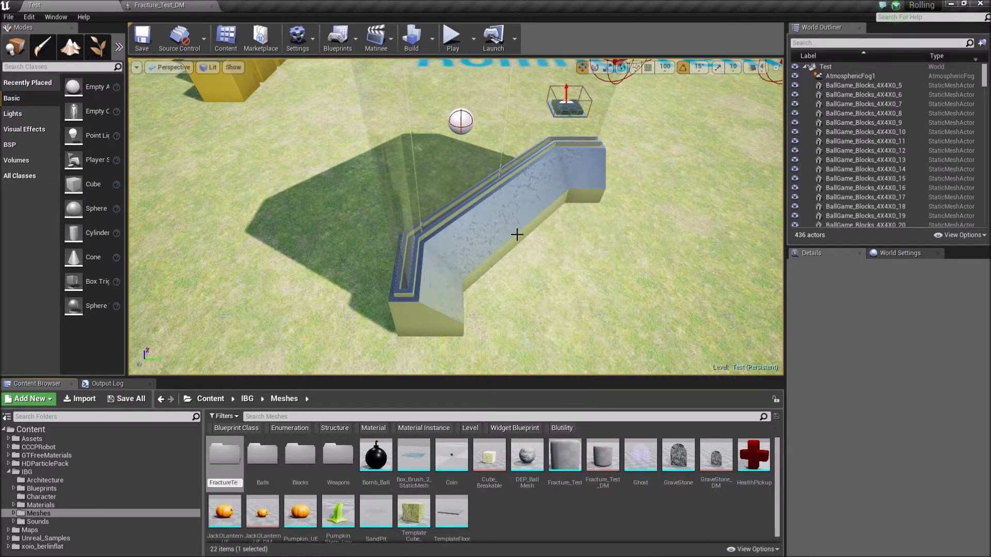
type("st")
key("Return")
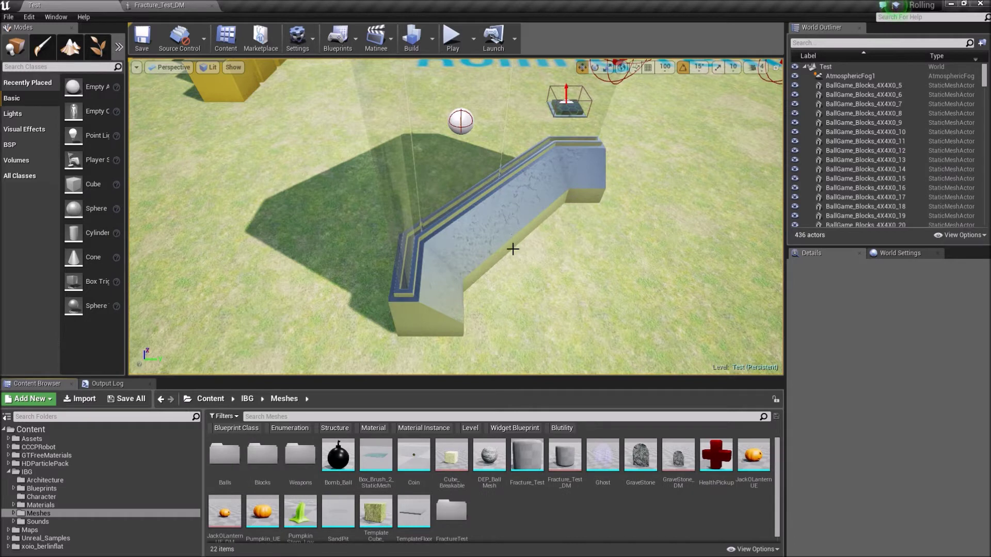
Move both Fracture_Test assets into FractureTest and place Fracture_Test_DM on the grass.
left_click(527, 456)
left_click_drag(565, 456, 452, 505, "ctrl")
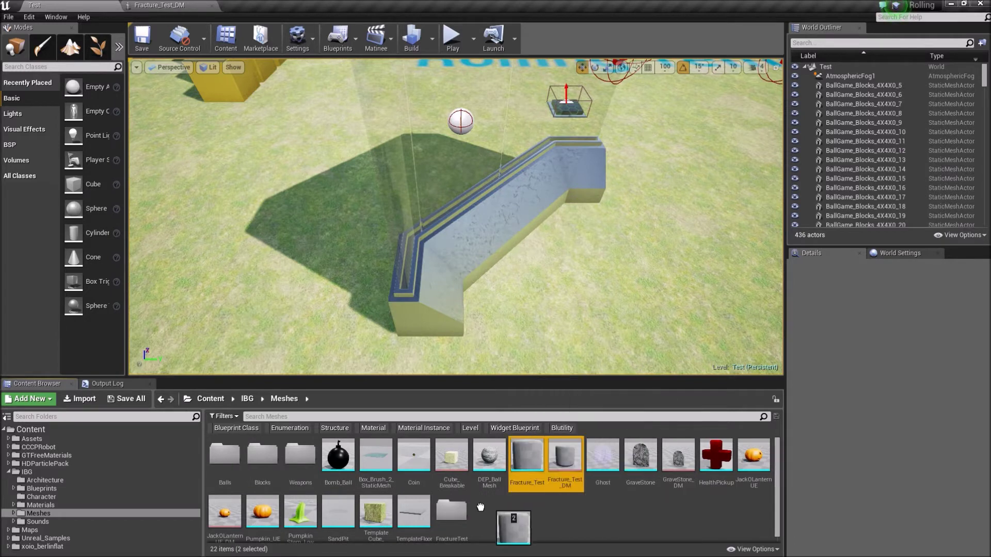
left_click(473, 530)
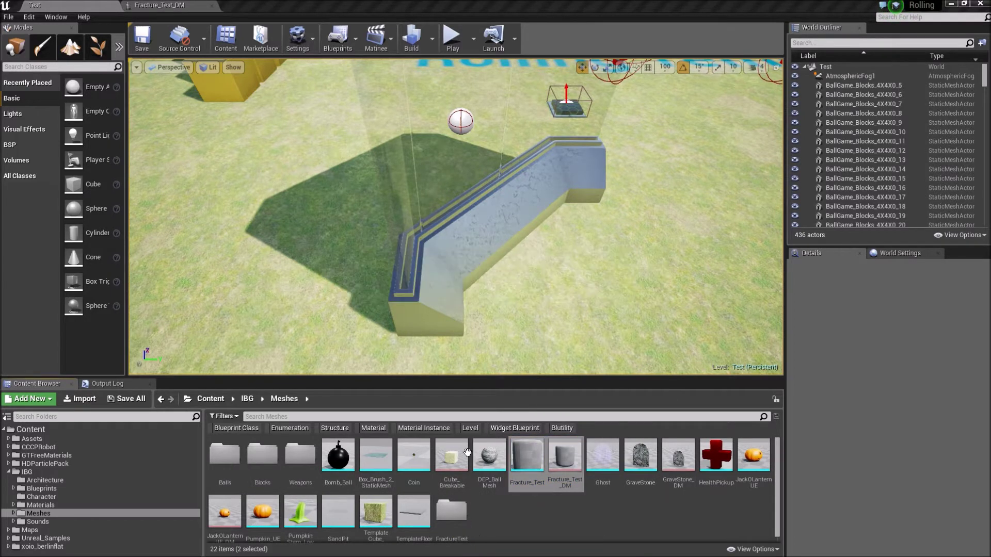
double_click(376, 510)
mouse_move(310, 119)
right_mouse_down()
mouse_move(361, 119)
mouse_move(311, 429)
right_mouse_up()
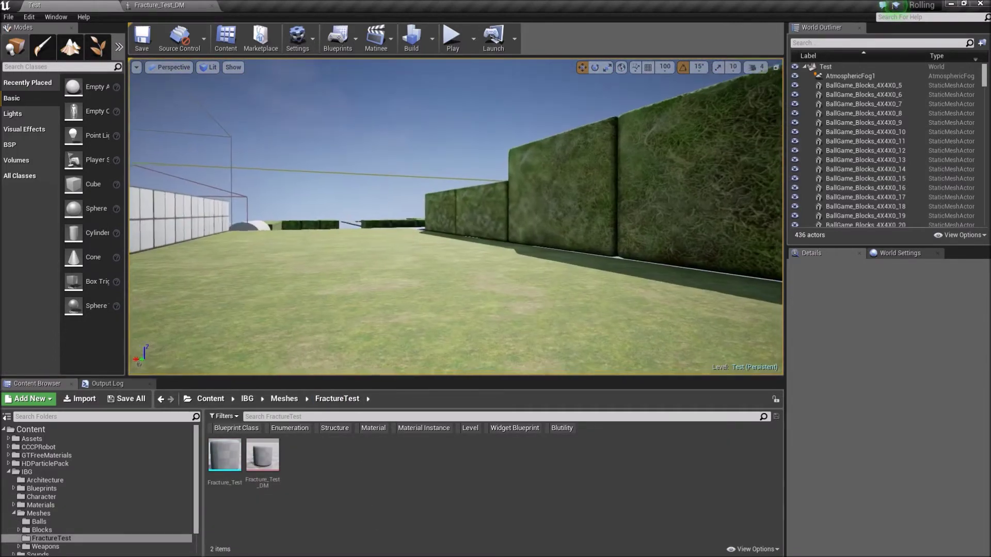
mouse_move(263, 455)
left_mouse_down()
mouse_move(467, 280)
mouse_move(466, 148)
left_mouse_up()
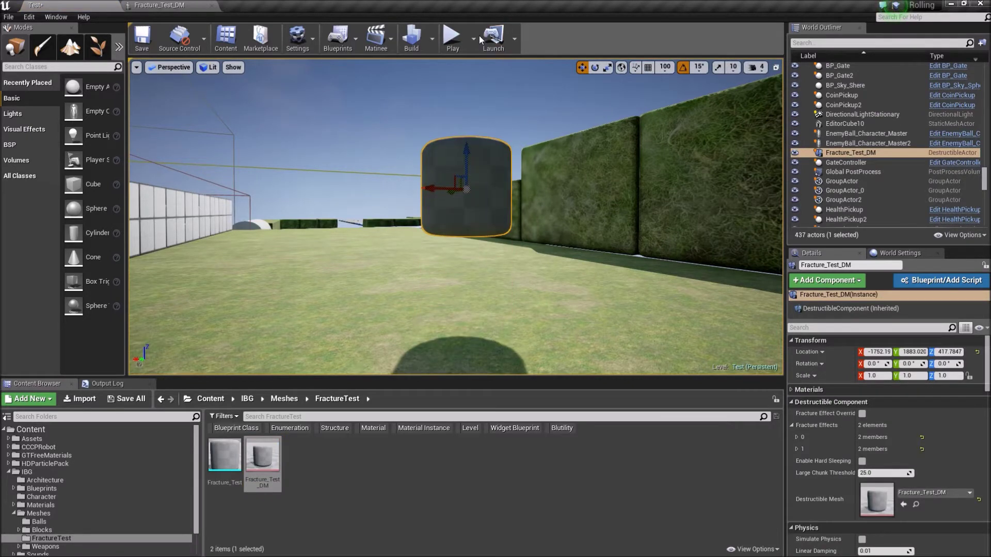
Simulate the level to watch Fracture_Test_DM fall, then stop and reselect the mesh actor.
left_click(474, 37)
left_click(502, 125)
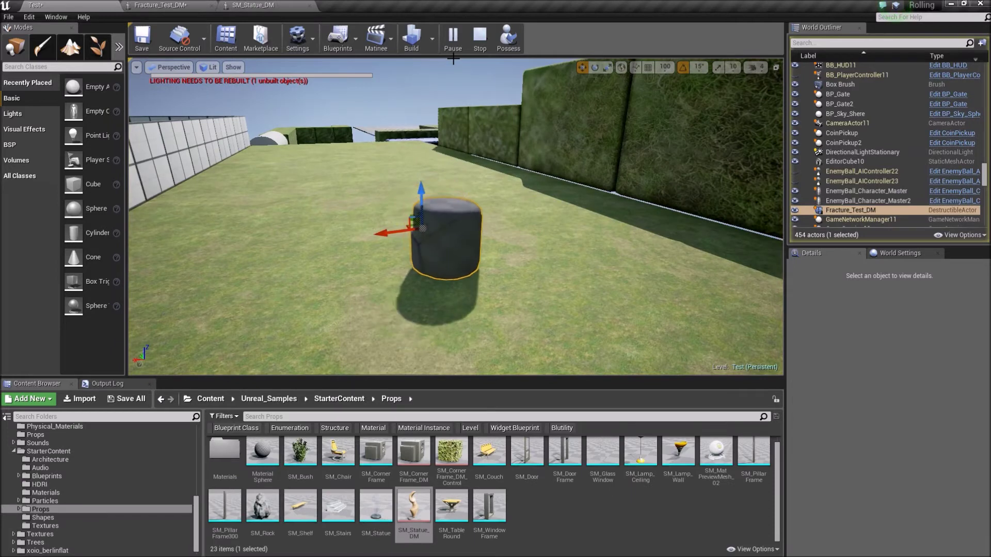
left_click(472, 76)
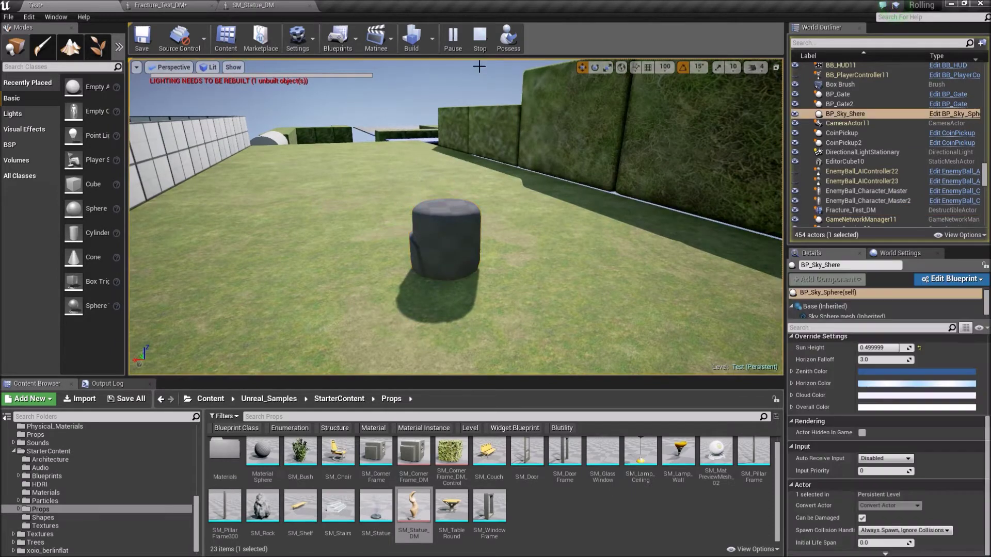
left_click(481, 50)
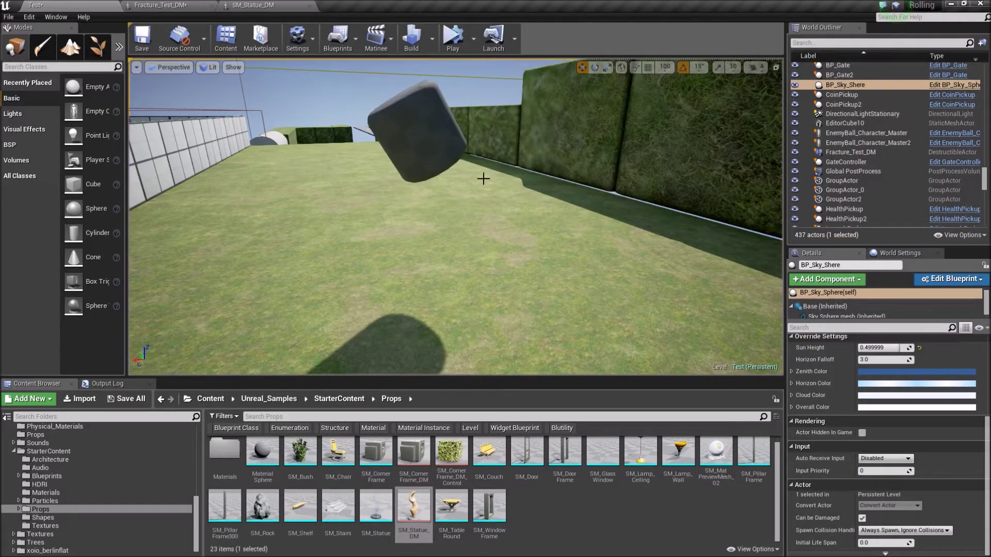
left_click(427, 155)
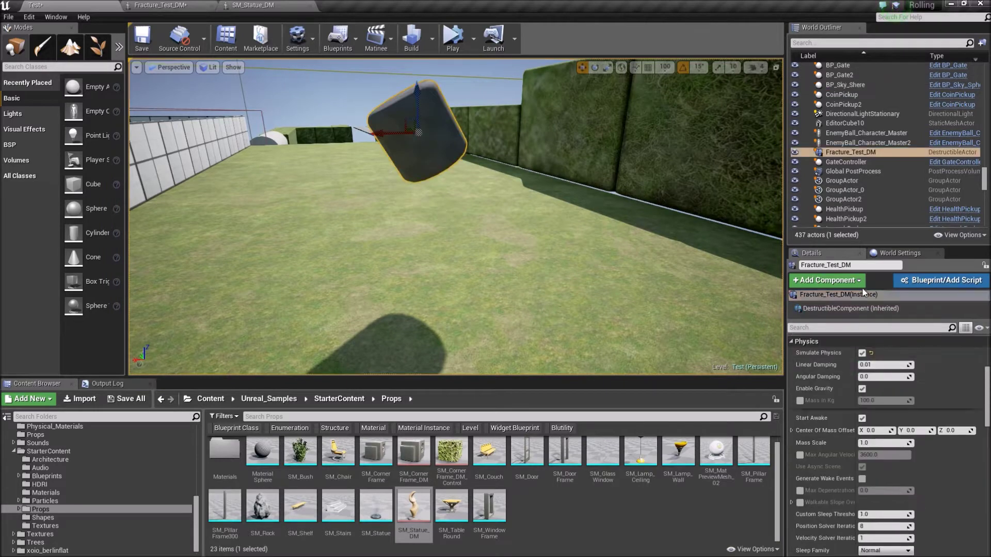
scroll(886, 415, "up", 5)
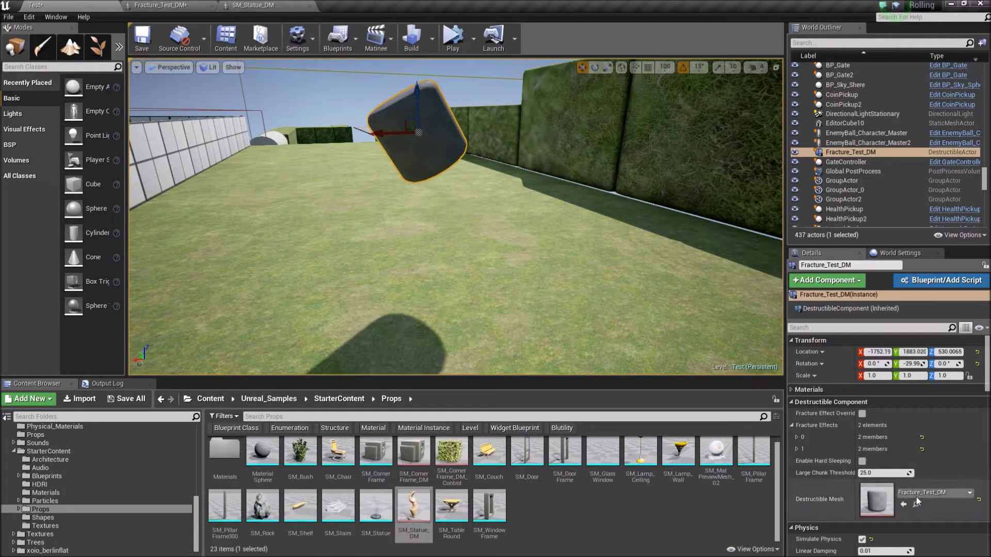
left_click(916, 503)
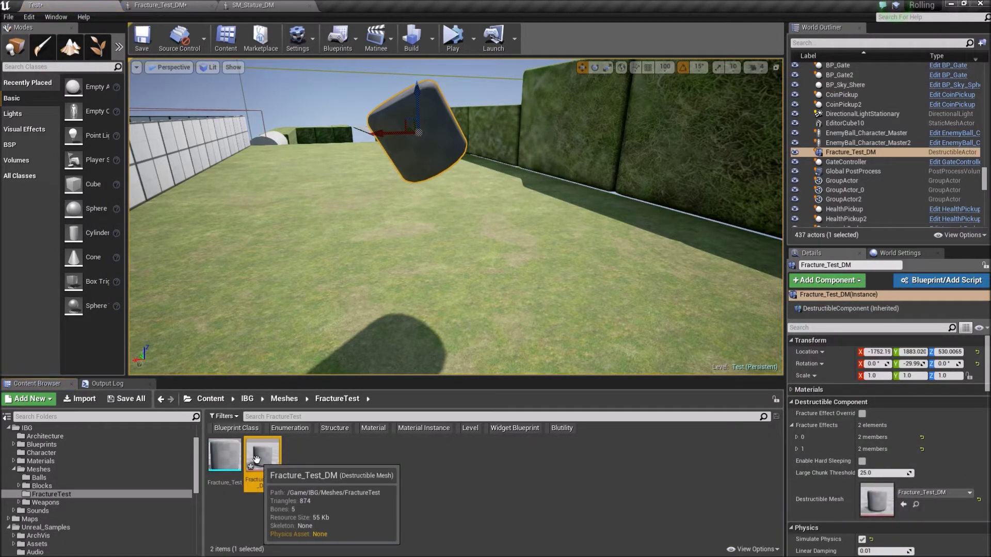
Save all content, then start exporting Fracture_Test_DM from its asset actions.
left_click(138, 400)
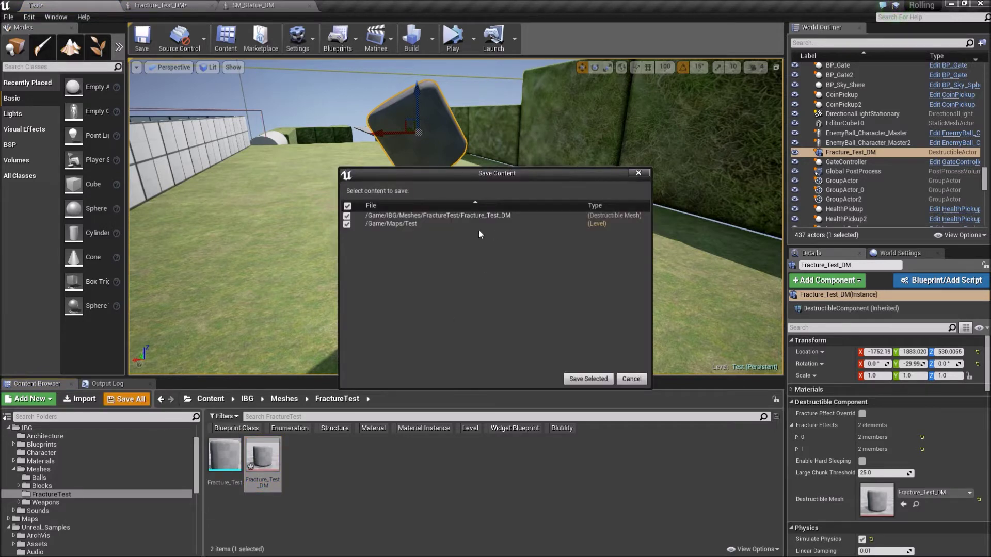
left_click(588, 379)
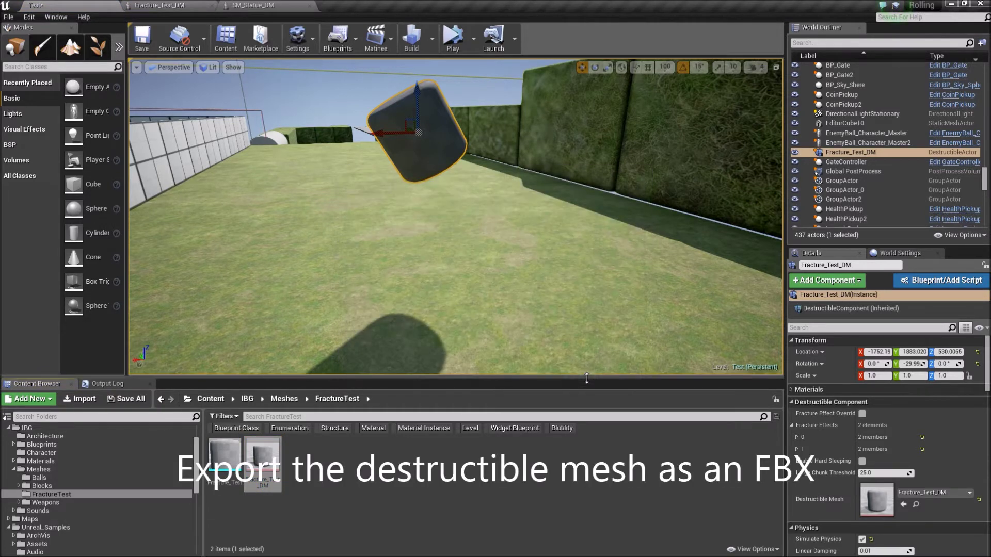
right_click(274, 454)
mouse_move(324, 333)
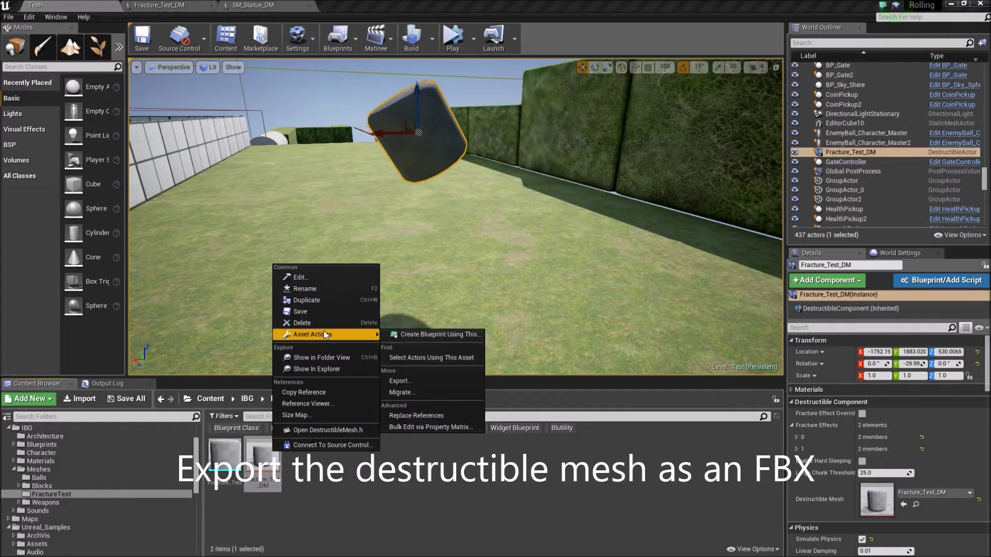
left_click(407, 381)
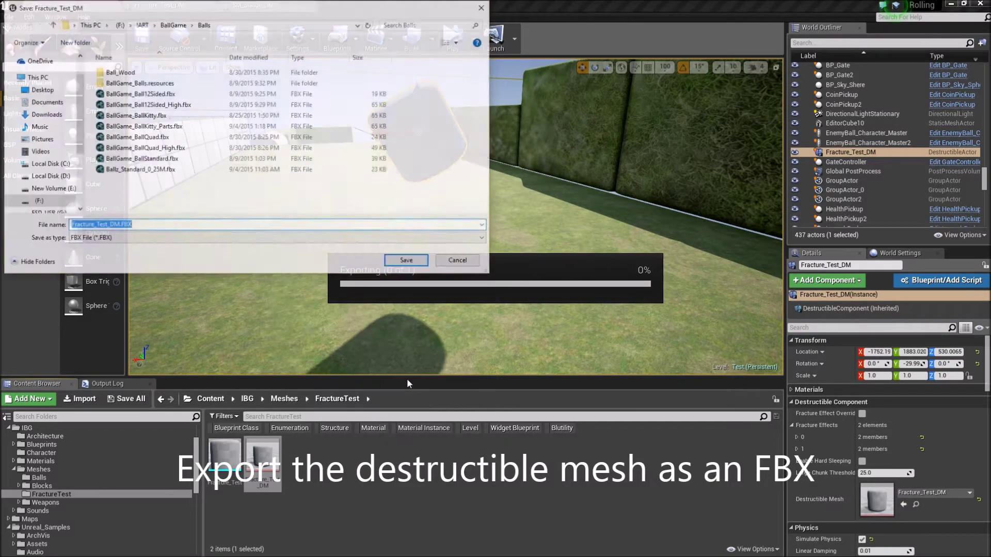
Save Fracture_Test_DM.FBX into the BallGame_Blocks folder and accept the FBX import options.
left_click(166, 26)
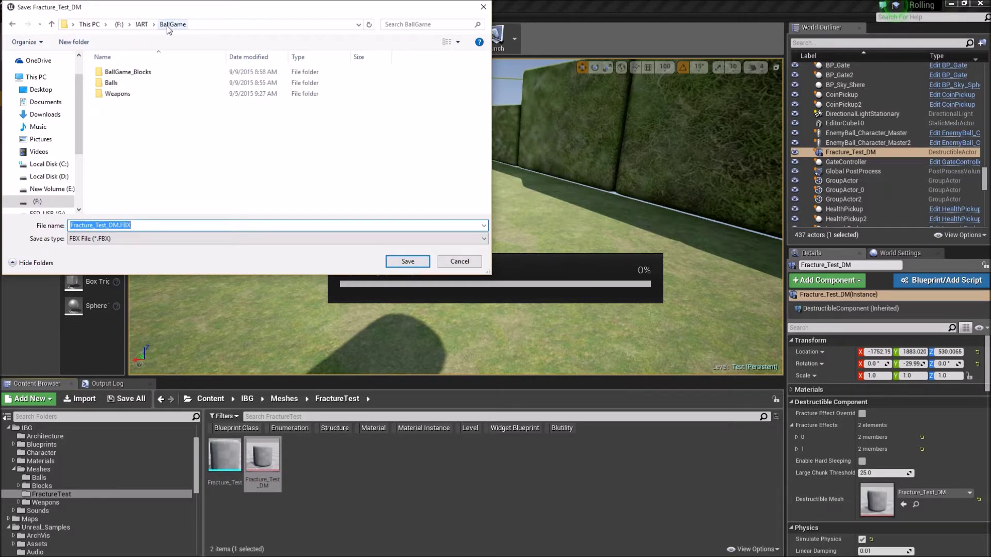
double_click(153, 71)
scroll(174, 129, "down", 3)
scroll(175, 129, "down", 1)
left_click(406, 261)
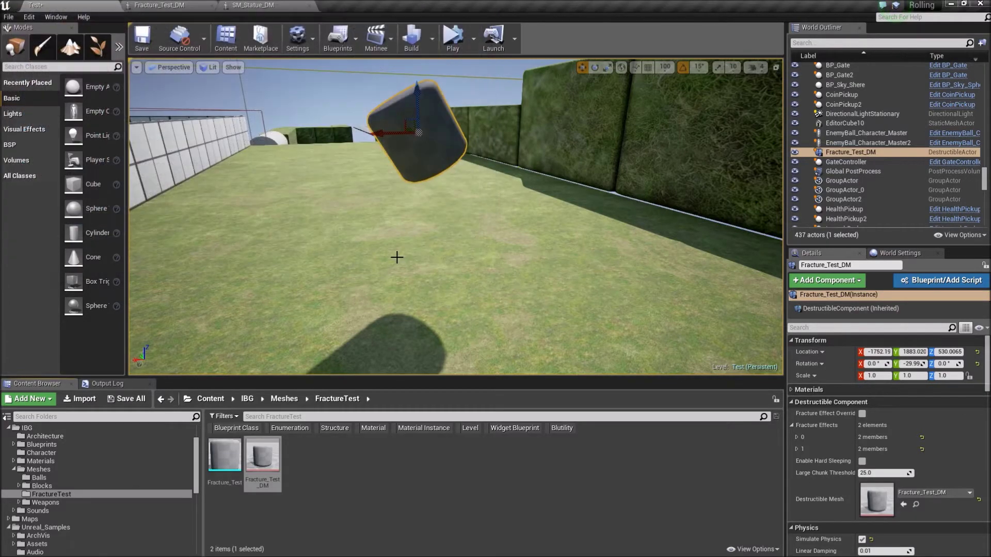
left_click(609, 208)
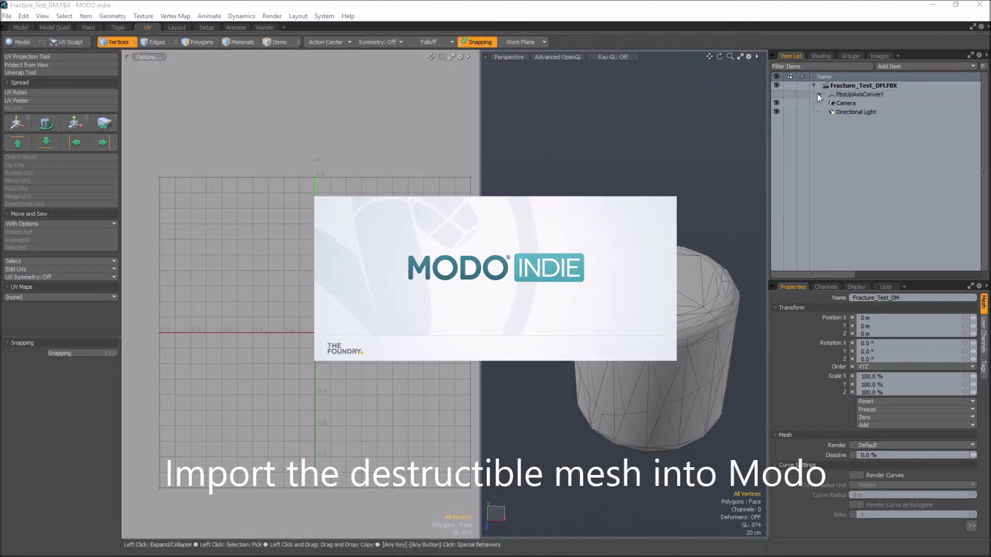
Select the Fracture_Test_DM mesh and display its DiffuseUV map in the UV view.
left_click(817, 95)
left_click(826, 103)
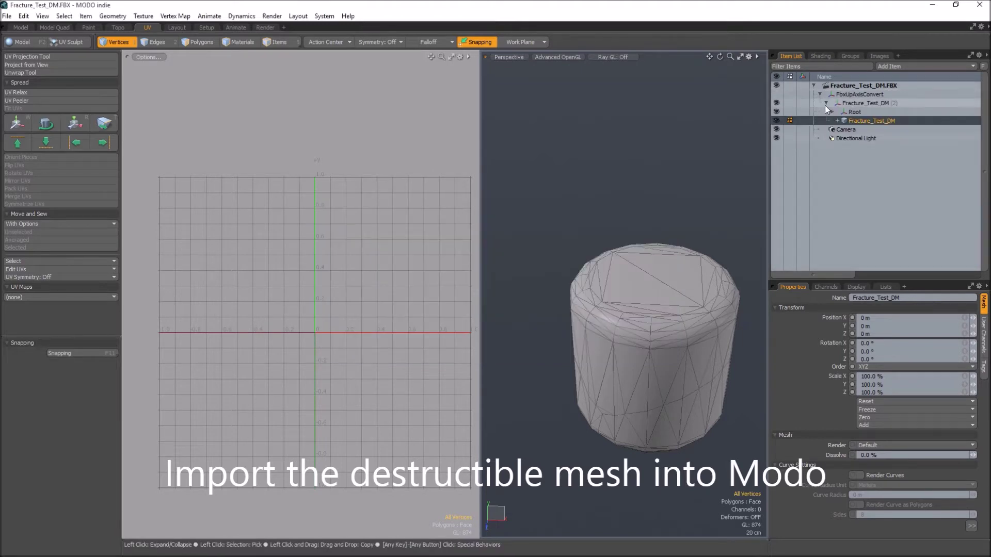
double_click(867, 121)
left_click(35, 299)
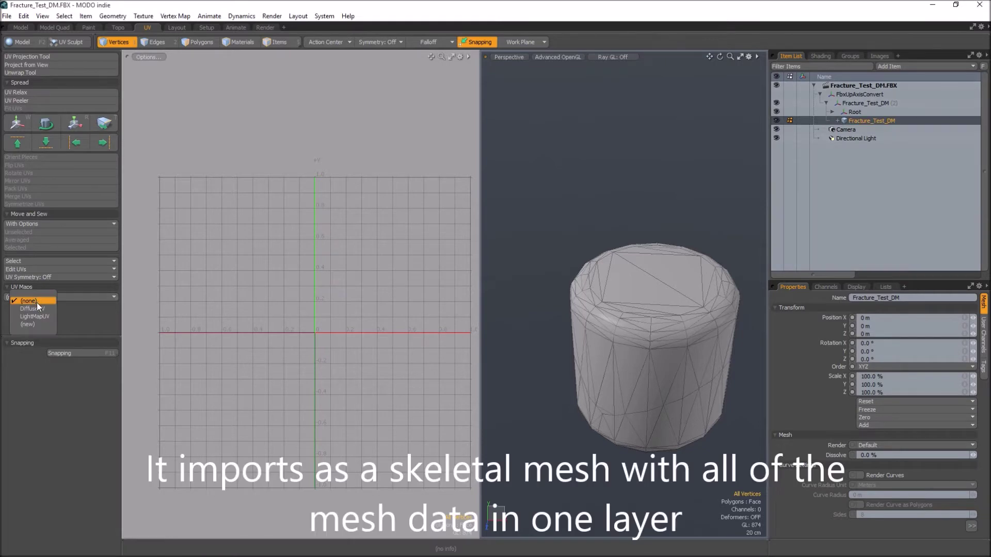
left_click(33, 310)
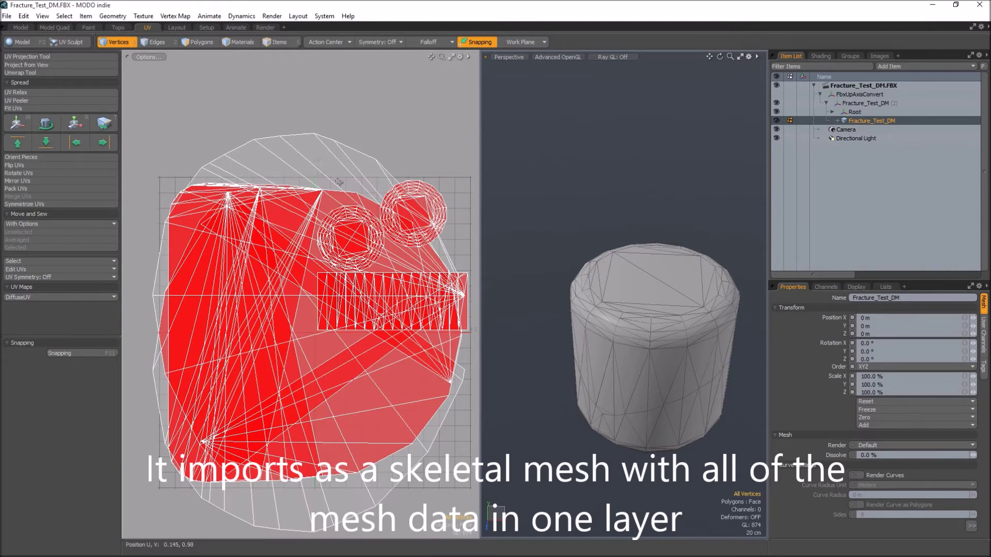
Hide the large jumbled UV island and the leftover outline, then select the left circle island.
key("3")
double_click(334, 160)
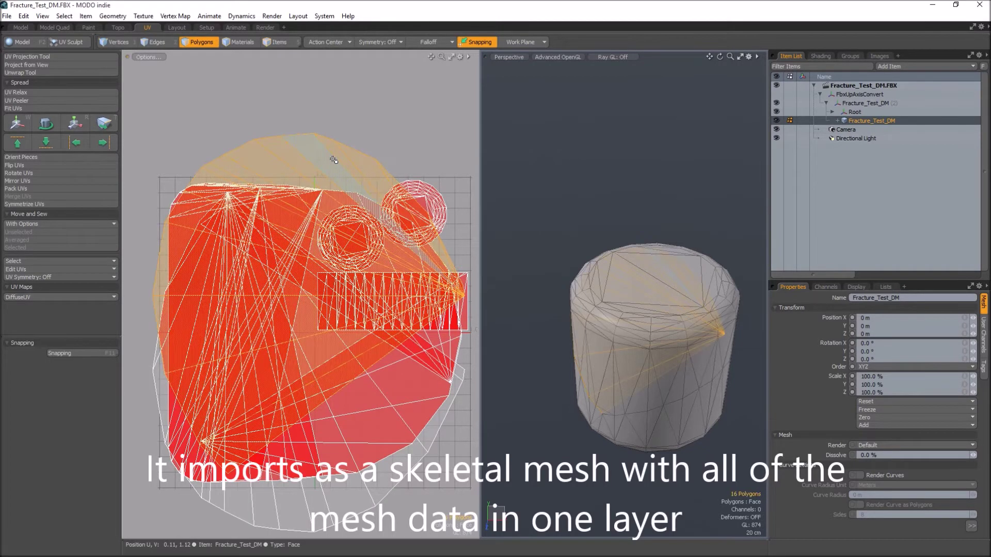
left_click(334, 161)
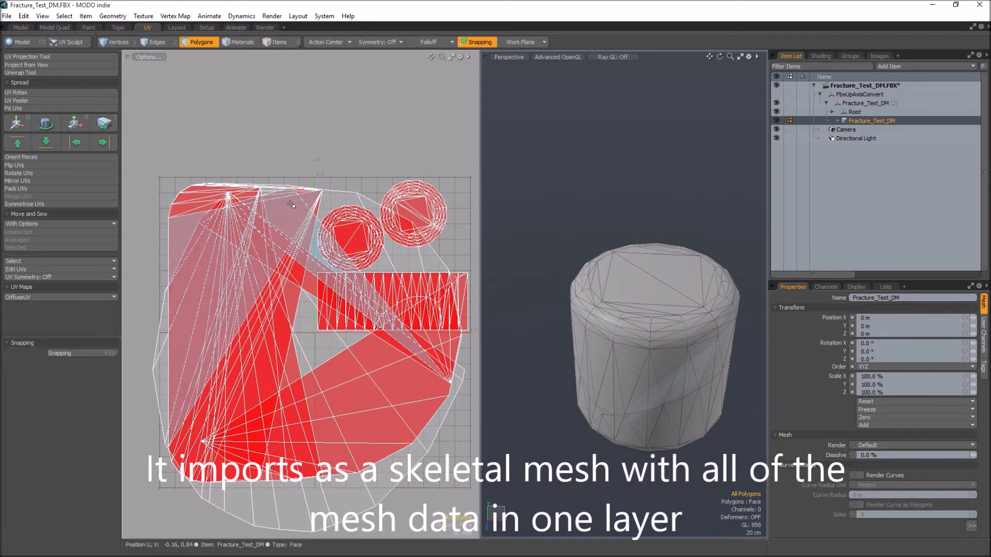
double_click(267, 222)
left_click(266, 222)
double_click(267, 222)
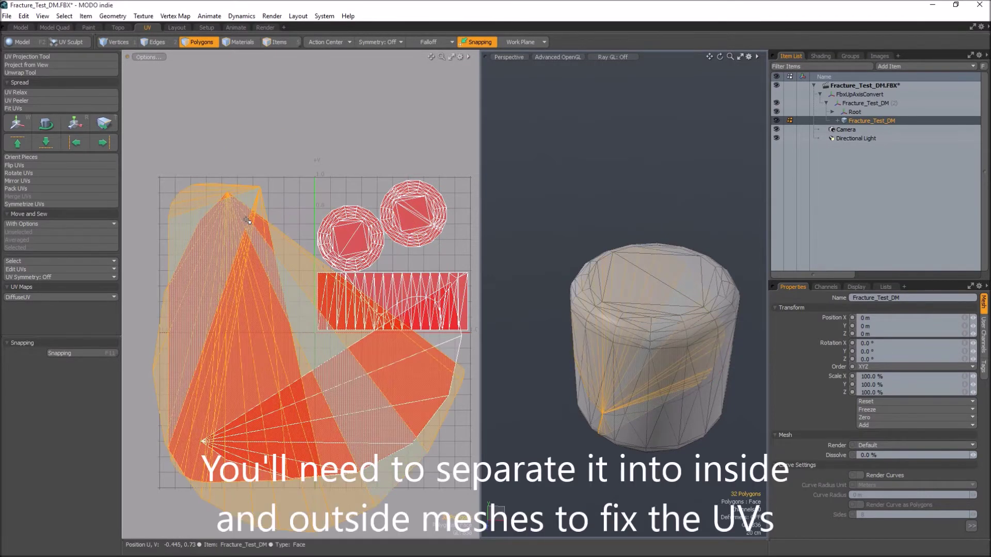
key("Delete")
double_click(289, 380)
key("Delete")
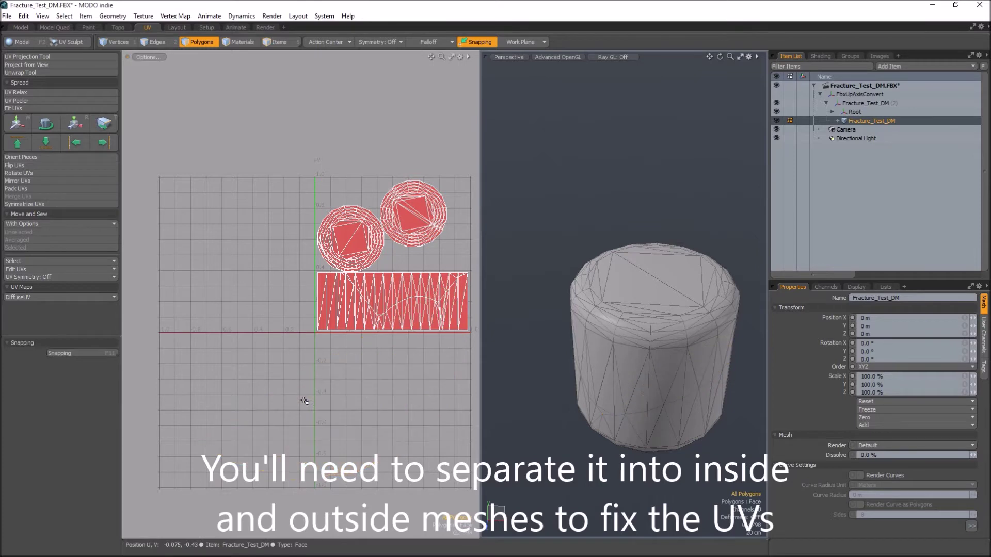
double_click(363, 265)
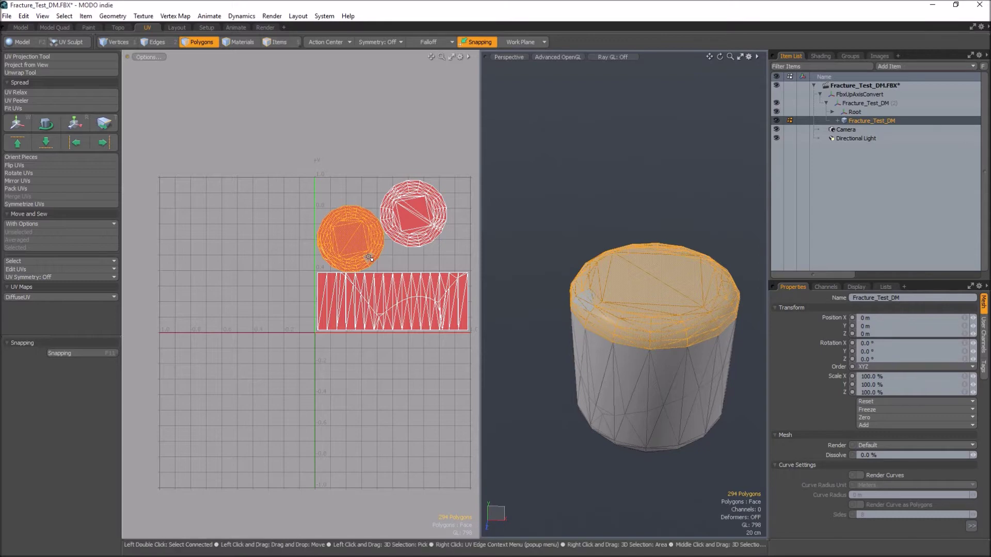
Select the left circular cap island in the UV view.
left_click(404, 238, "shift")
scroll(404, 320, "up", 3)
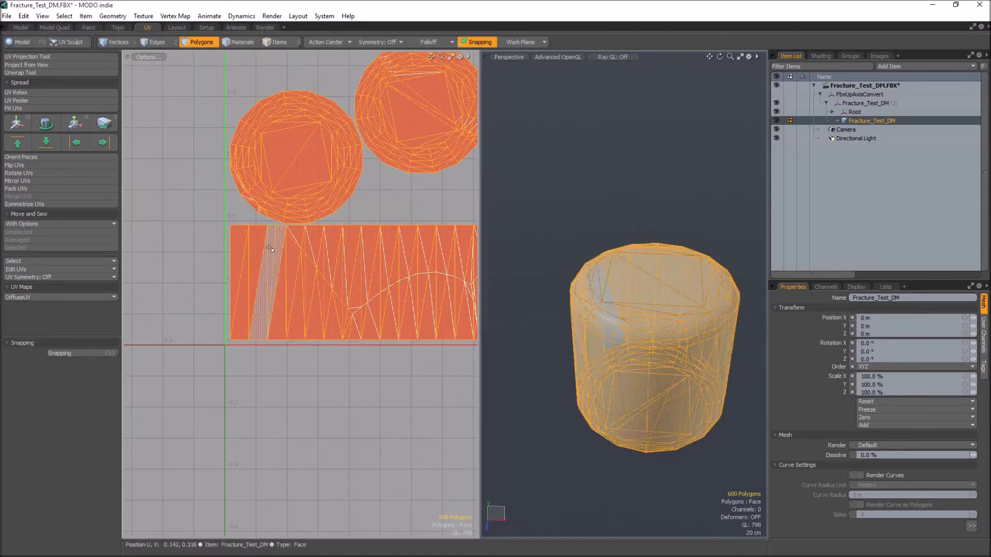
left_click(371, 198)
left_click(294, 154)
left_click(413, 113)
left_click(419, 148)
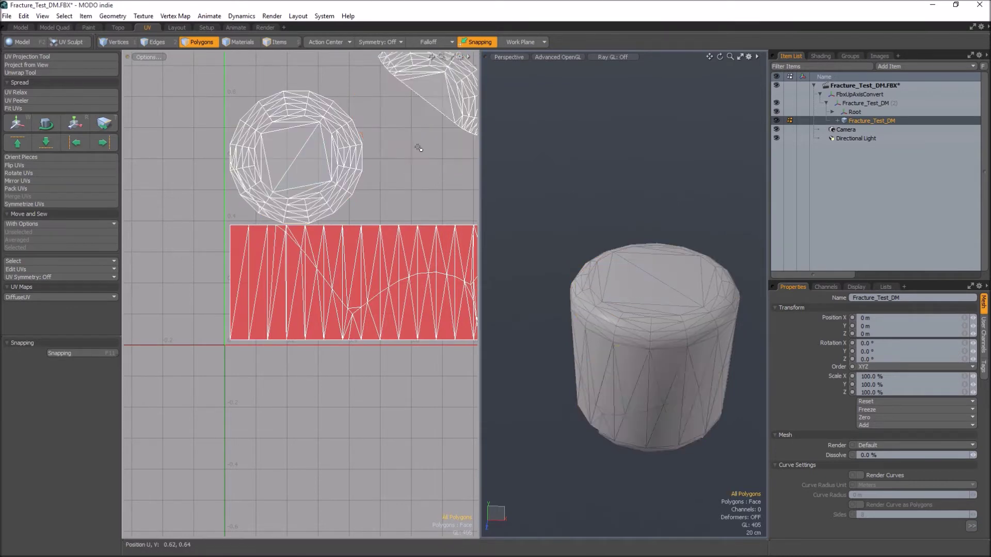
left_click(294, 155)
Give the cylinder's top cap polygons a green Outside material.
left_click_drag(619, 319, 576, 332, "alt")
scroll(577, 333, "down", 5)
double_click(521, 379)
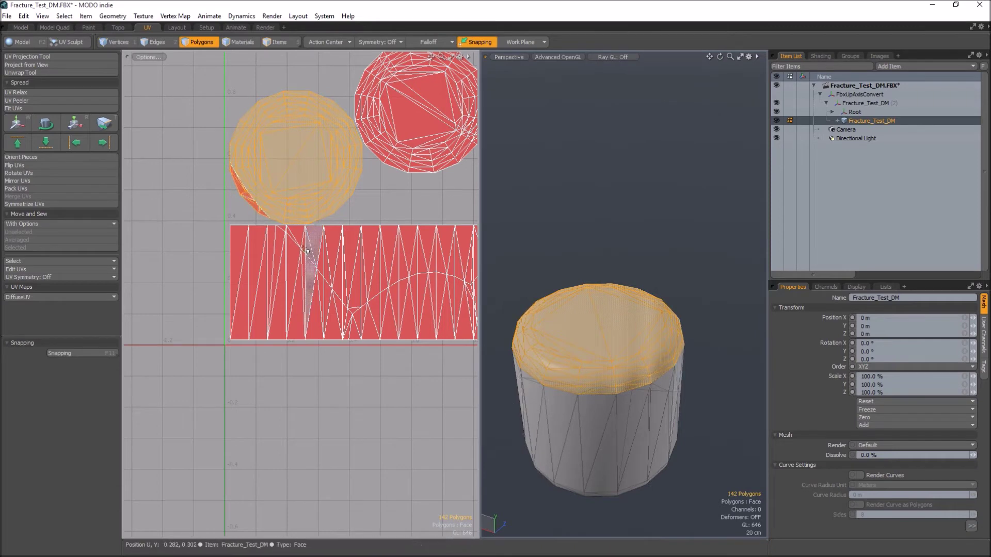
key("m")
left_click(531, 258)
key("Escape")
left_click(495, 258)
left_click(526, 303)
left_click(408, 400)
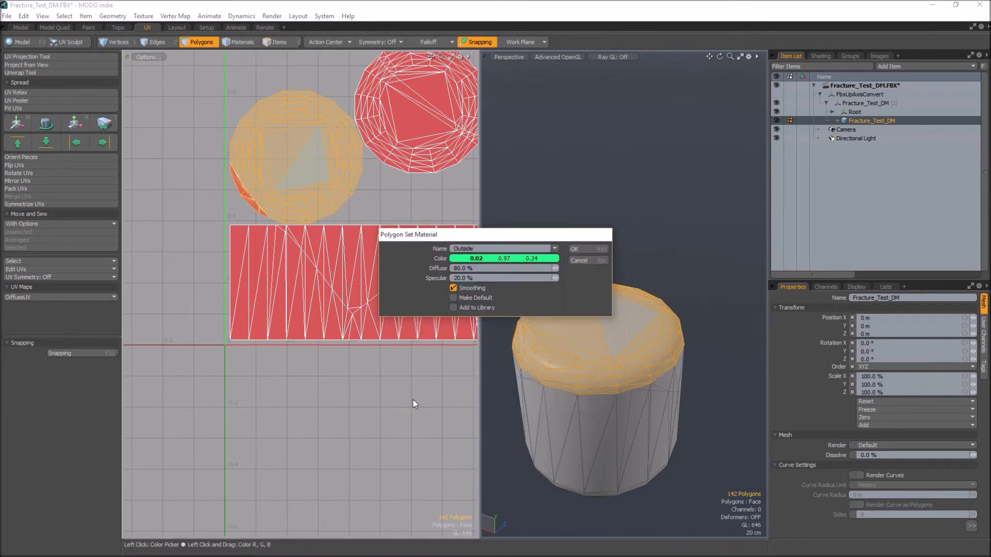
left_click(574, 249)
Reveal the top cap again and paint-select the cylinder's side polygons.
key("h")
key("u")
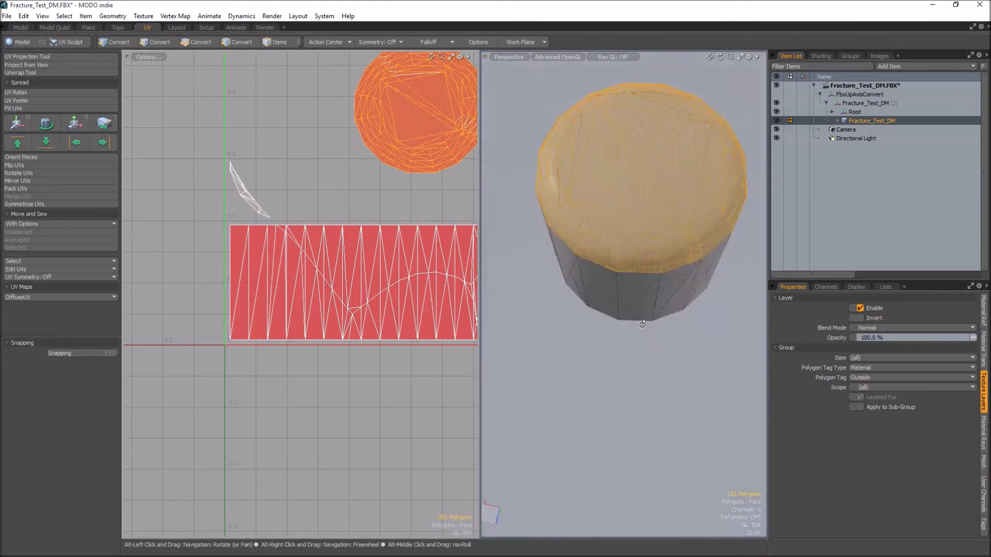
key("m")
key("Return")
left_click_drag(574, 312, 592, 360, "alt")
key("m")
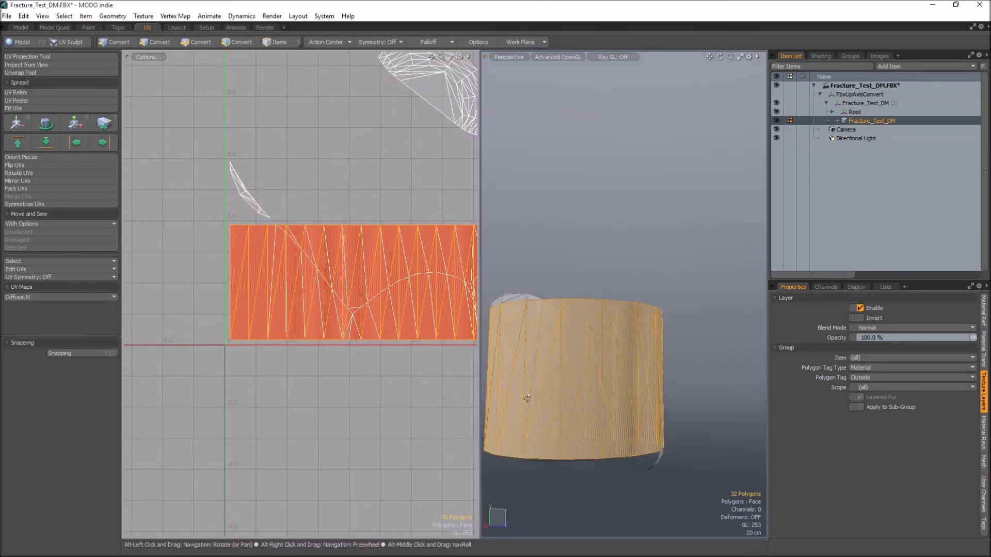
left_click(580, 250)
mouse_move(568, 271)
left_mouse_down("alt")
mouse_move(581, 214)
mouse_move(604, 475)
left_mouse_up("alt")
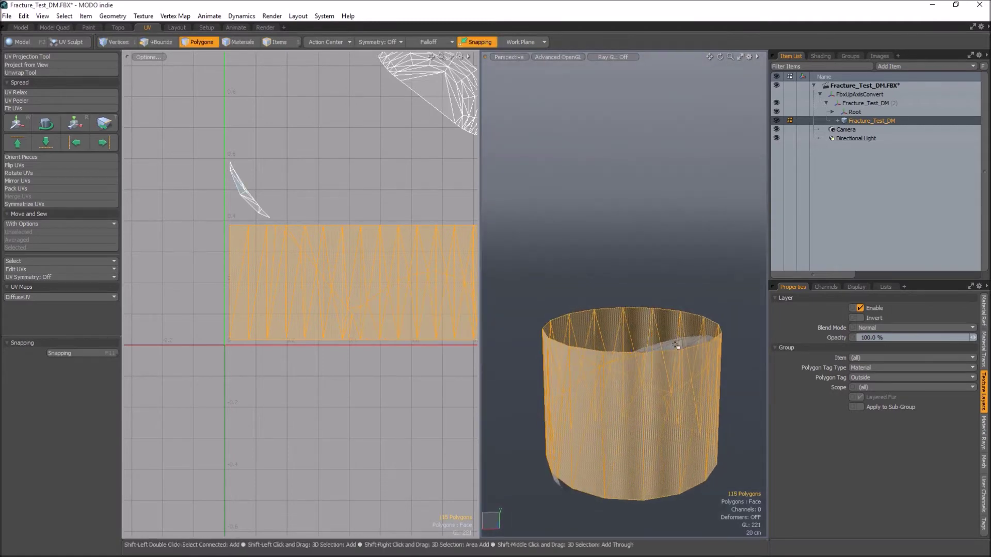
Add the bottom cap and assign all outer polygons the Outside_Fractured material.
left_click_drag(605, 474, 626, 405, "alt")
left_click_drag(627, 405, 630, 405)
key("m")
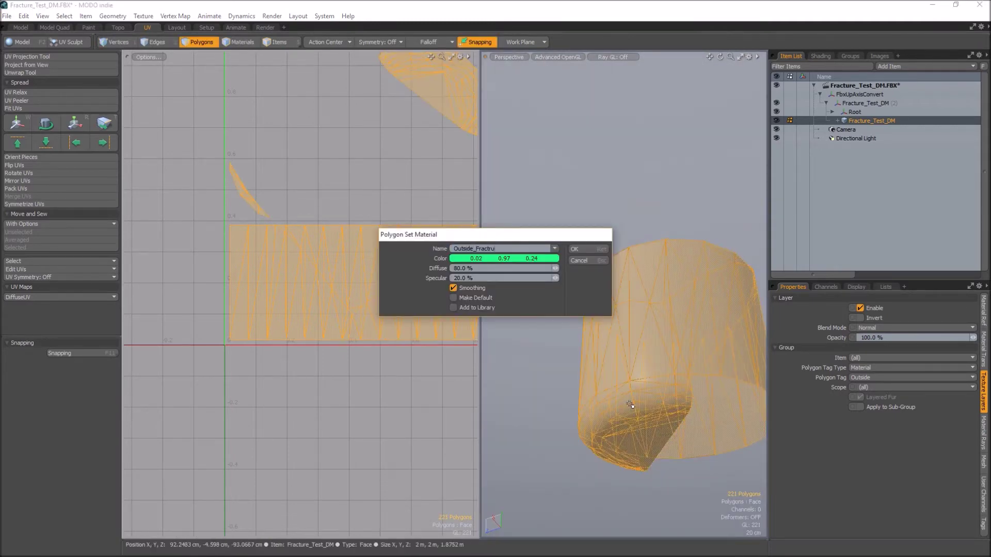
left_click(485, 257)
left_click(442, 276)
left_click(400, 400)
left_click(574, 248)
Select everything with the Outside_Fractured material and create a new mesh item.
key("4")
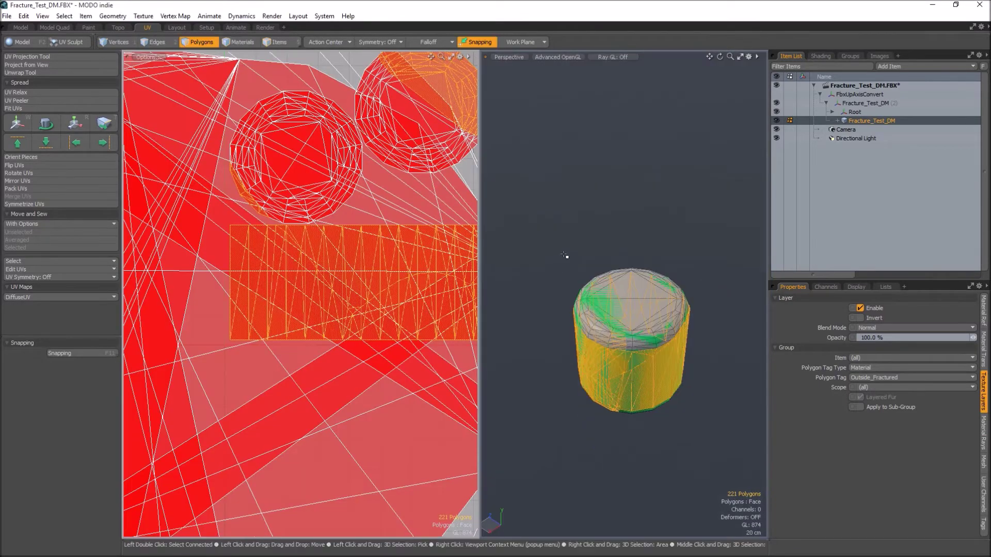
left_click(596, 351)
key("n")
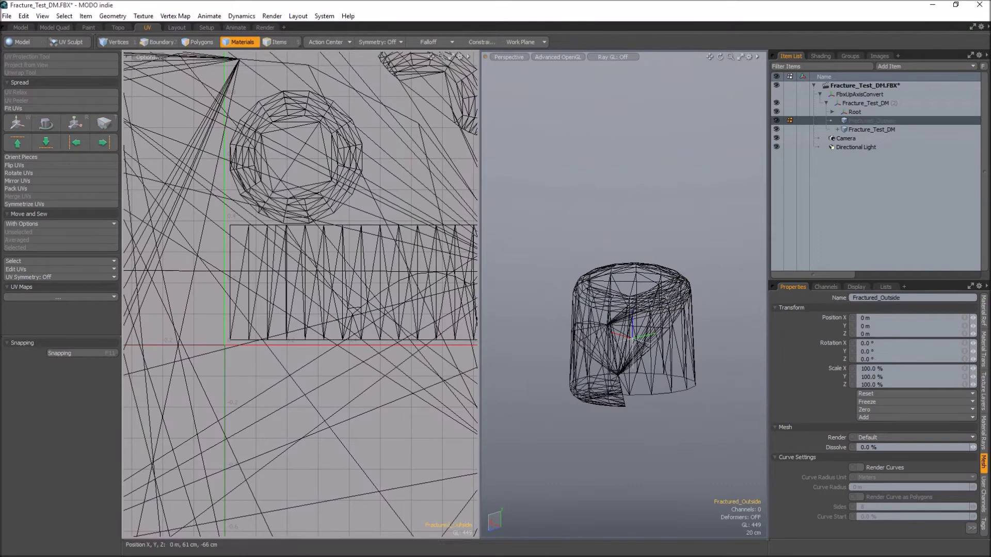
Create another mesh item and name it Fractured_Inside.
key("5")
key("n")
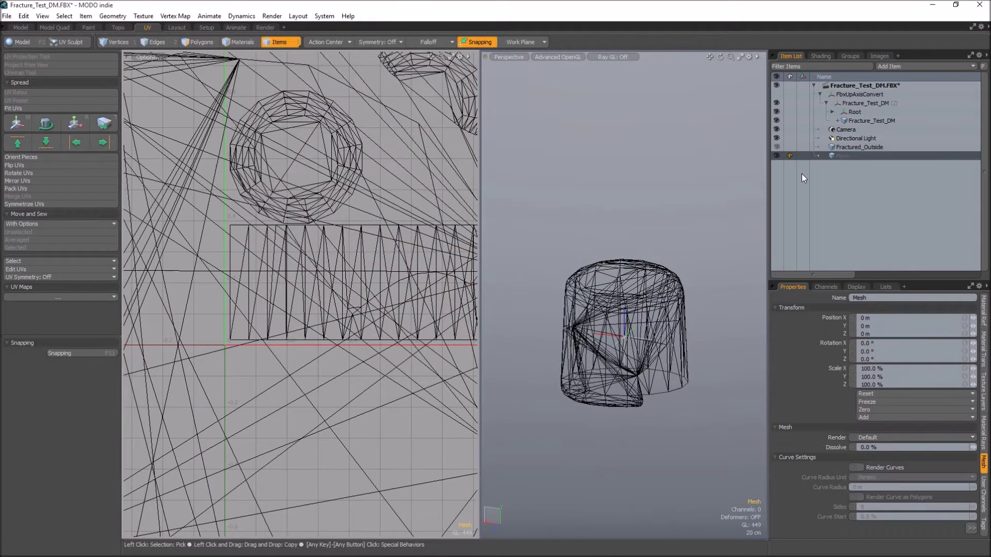
key("r")
left_click(908, 297)
type("Fractured_Inside")
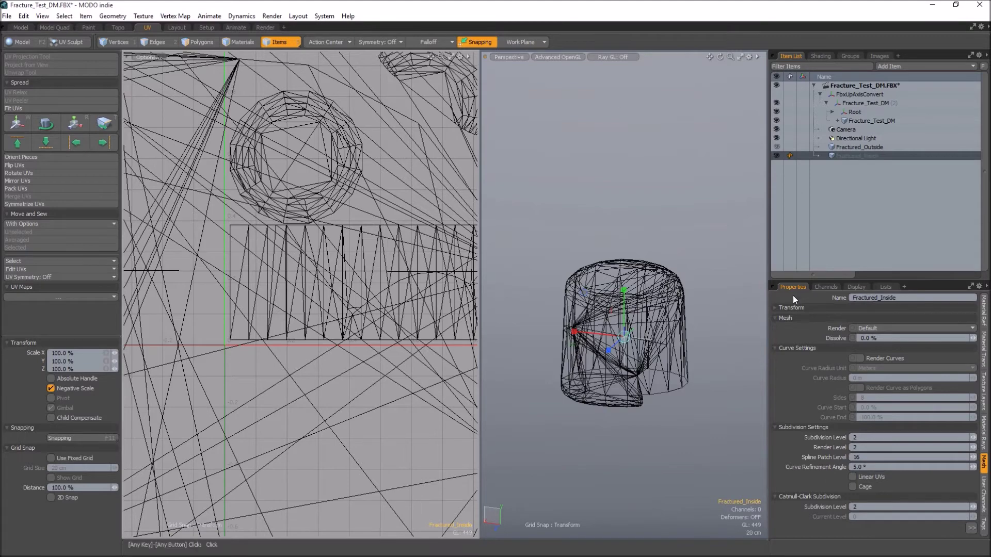
Return to Fracture_Test_DM, hide Fractured_Outside and select one whole fracture piece.
left_click(872, 120)
left_click_drag(593, 331, 586, 361, "alt")
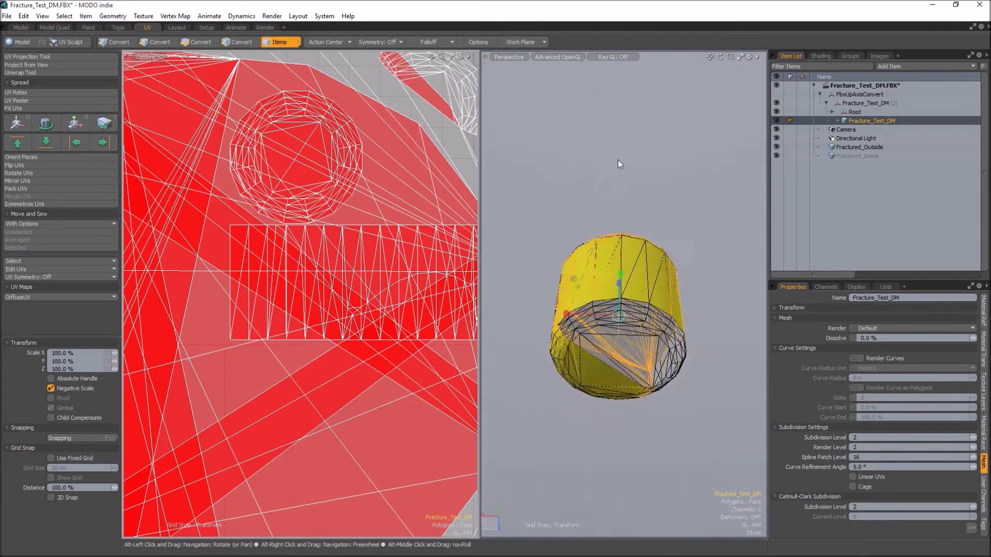
key("space")
left_click(776, 146)
mouse_move(585, 361)
left_mouse_down("alt")
mouse_move(578, 448)
mouse_move(627, 308)
mouse_move(658, 368)
left_mouse_up("alt")
key("3")
left_click(859, 146)
double_click(658, 367)
Assign a material to the selected fracture piece in Fractured_Inside.
left_click(847, 156)
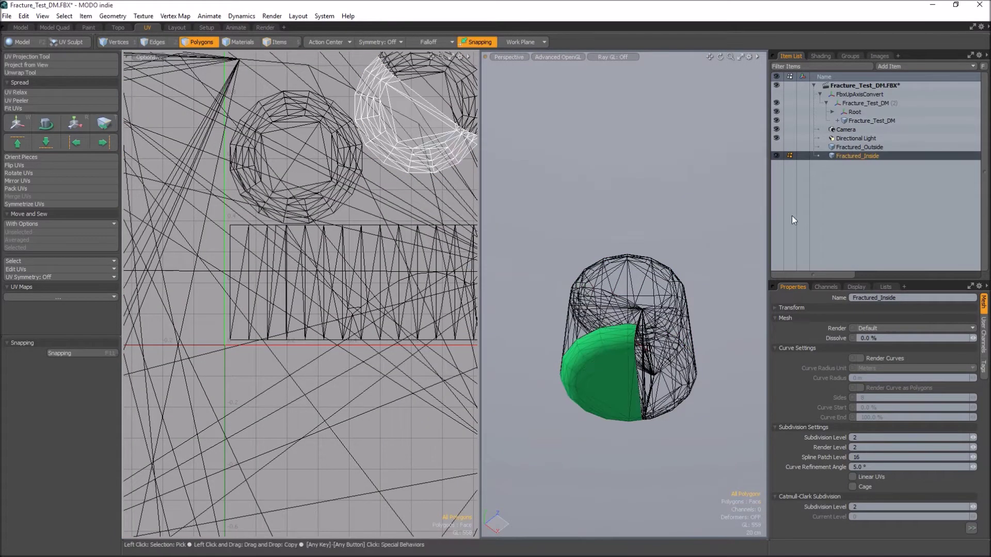
key("m")
left_click(554, 248)
left_click(555, 237)
key("Return")
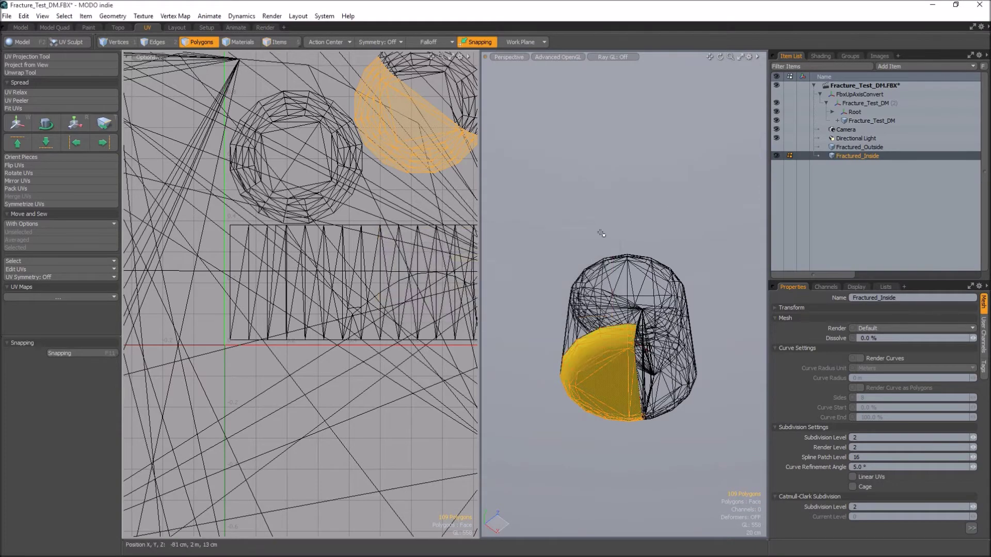
Remove the outer shell polygons from Fracture_Test_DM and check both new meshes.
left_click(867, 120)
left_click(775, 155)
left_click(776, 120)
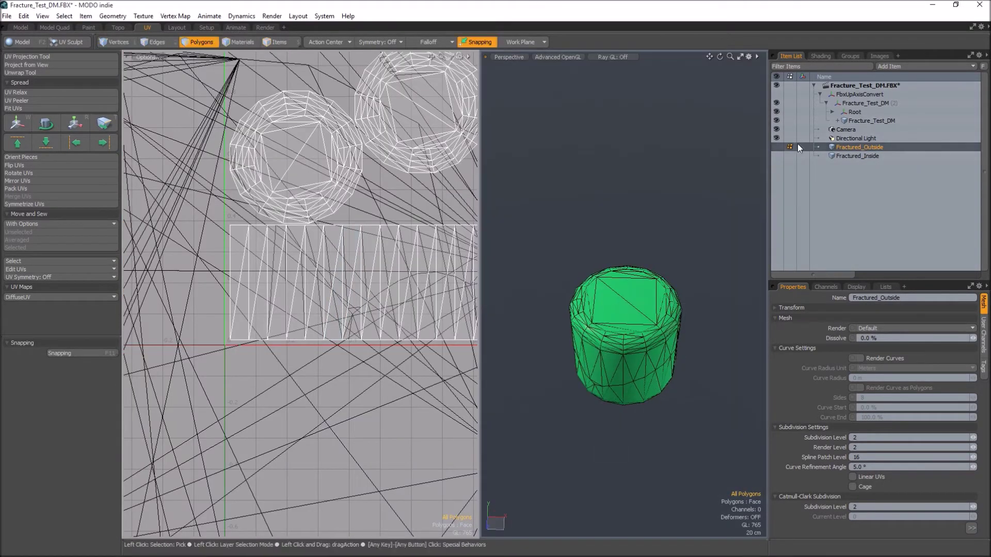
left_click(777, 120)
double_click(624, 310)
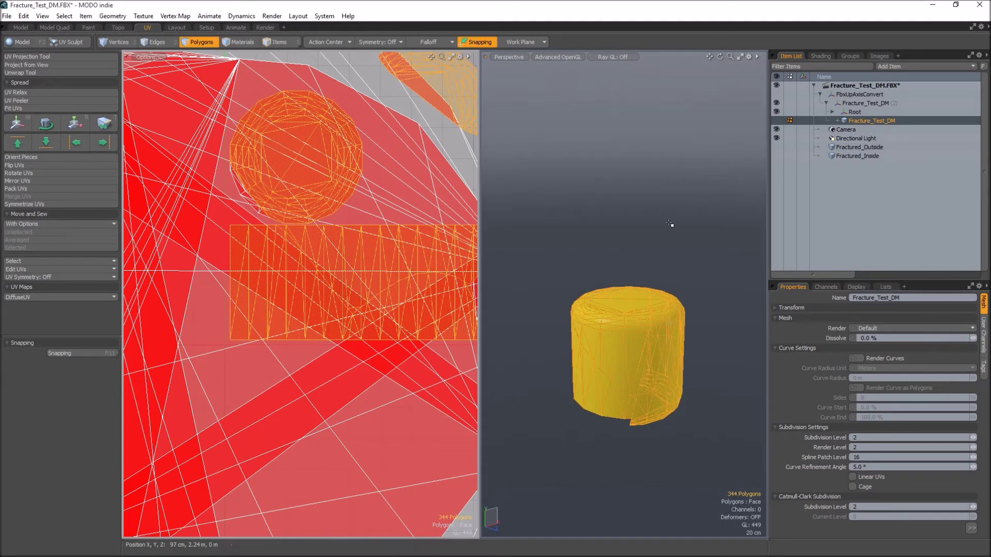
key("h")
left_click(848, 156)
left_click(846, 147)
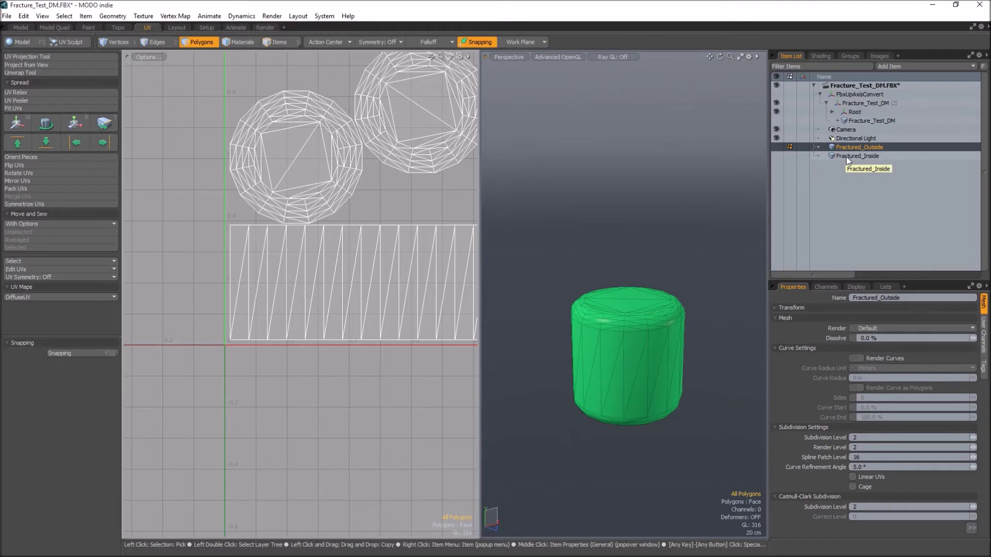
left_click(846, 157)
double_click(610, 387)
Rename Fractured_Outside to UnFractured_Outside and name the empty Mesh item Fractured_Outside.
left_click(848, 156)
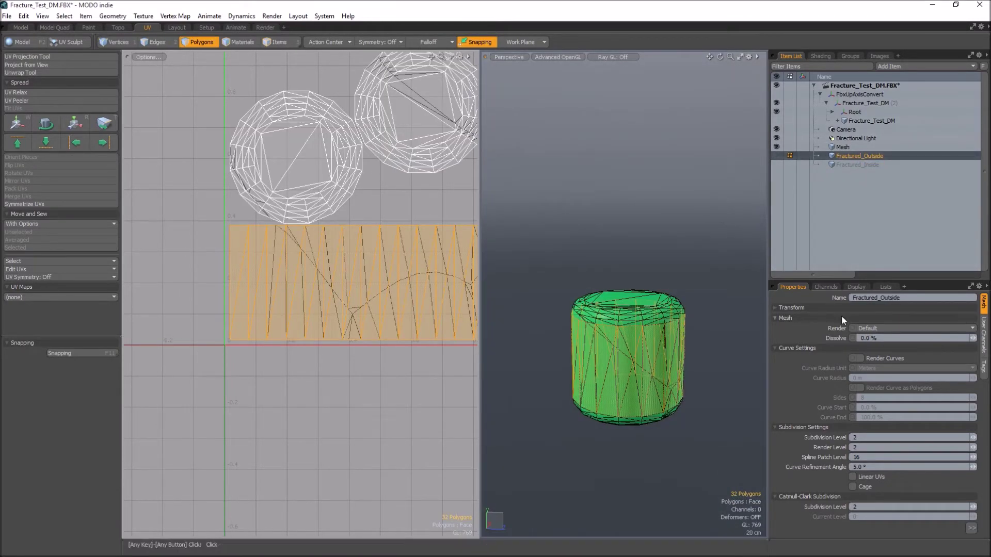
type("Un")
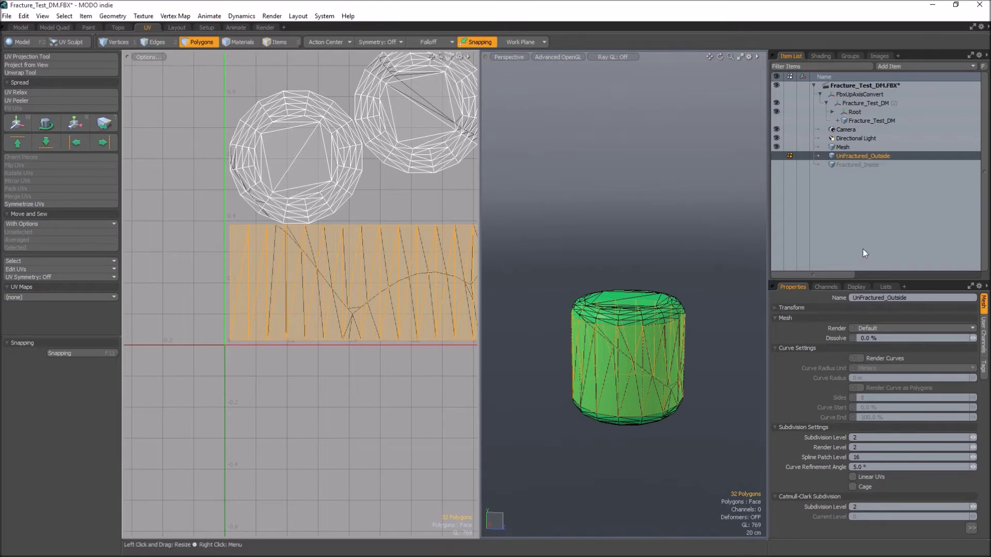
key("Up")
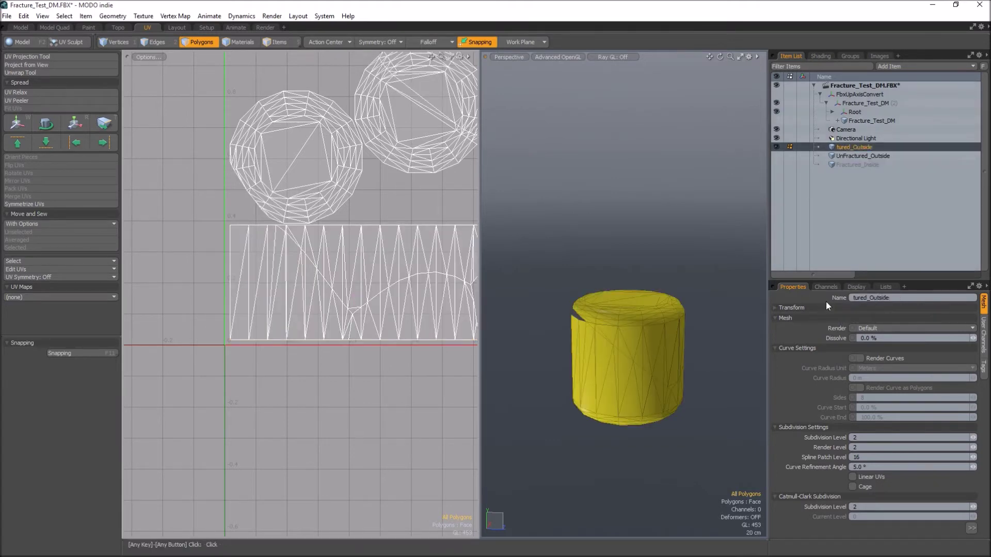
type("Frac")
key("Return")
left_click_drag(593, 364, 635, 365, "alt")
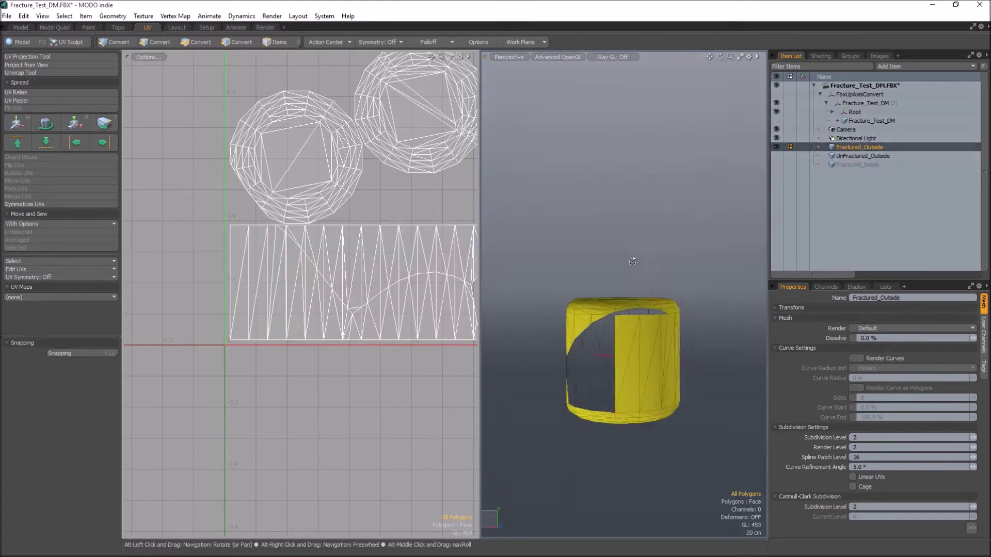
left_click(871, 120)
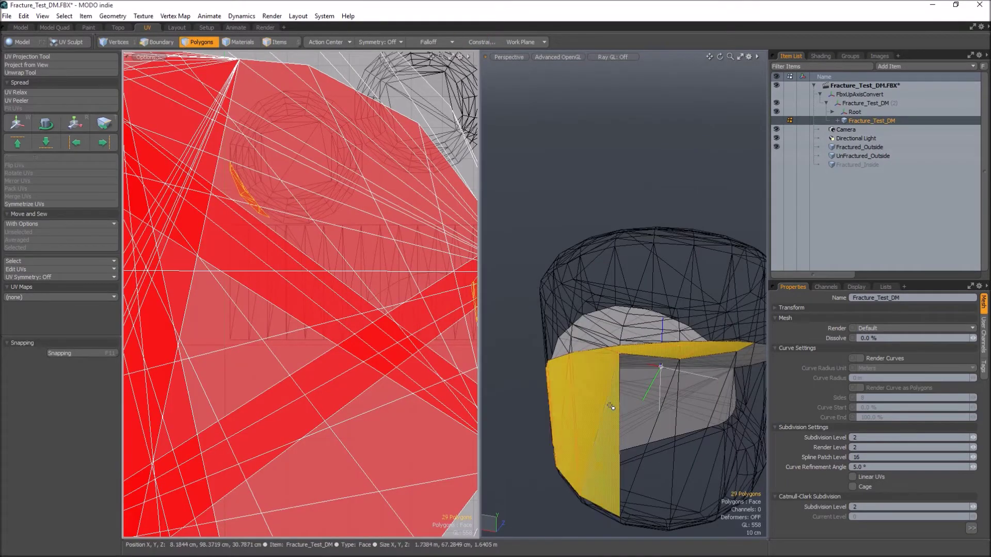
Paint-select Fracture_Test_DM's interior fracture faces, apply Inside_Fractured, and show Fractured_Inside.
scroll(654, 313, "down", 3)
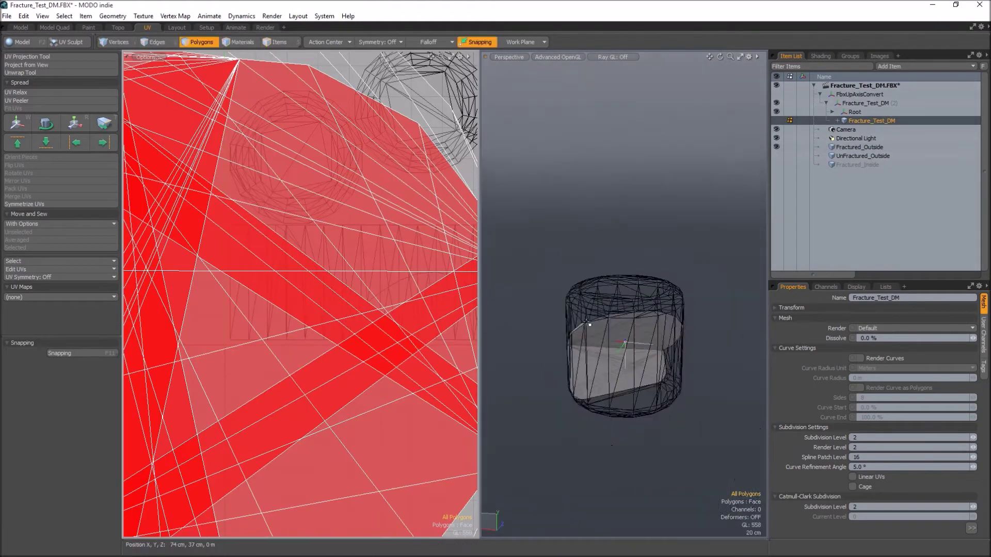
left_click_drag(654, 313, 647, 358)
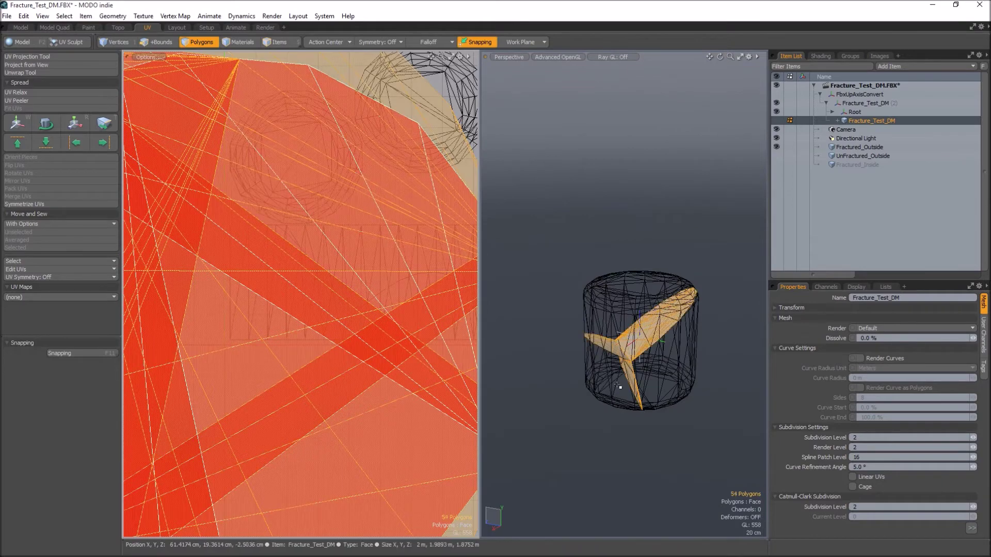
key("m")
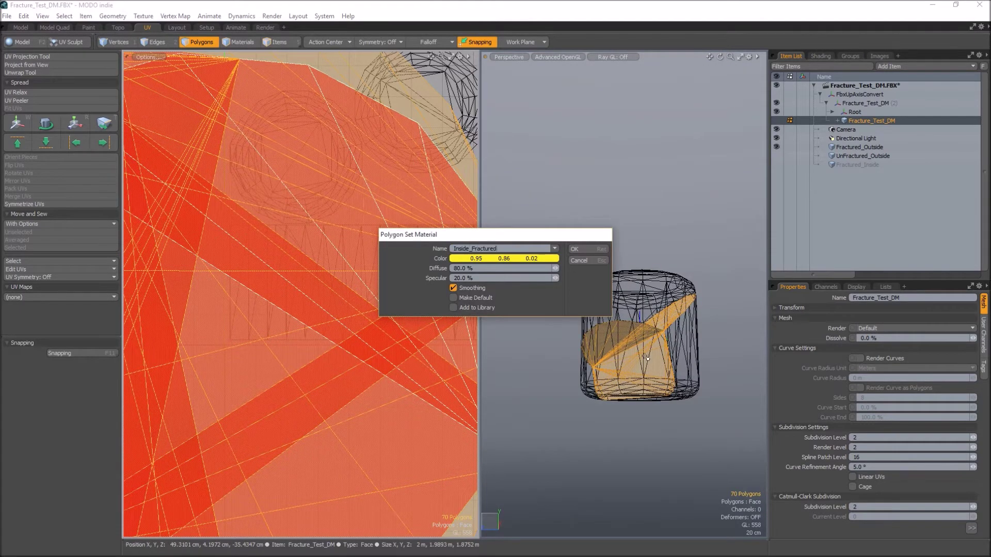
key("Return")
left_click(841, 165)
left_click(776, 165)
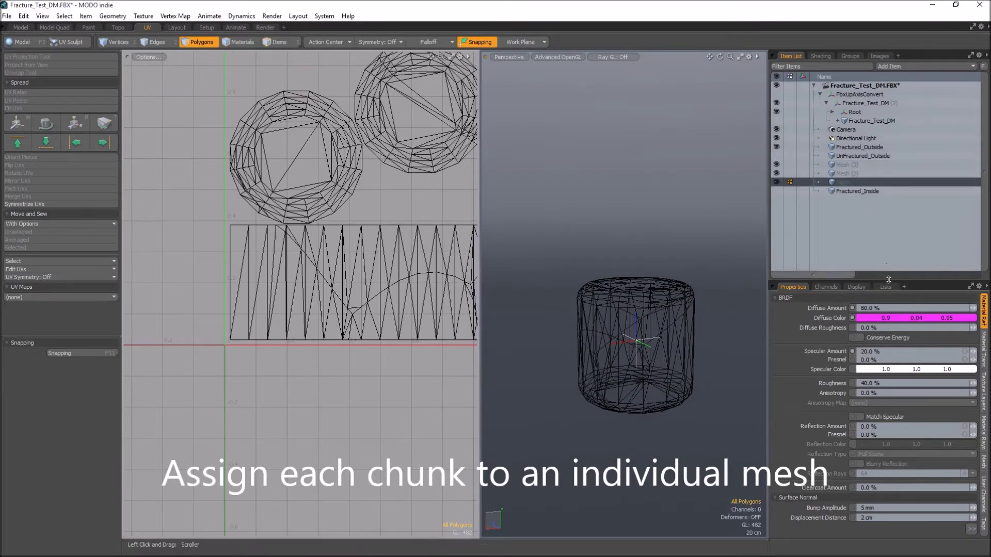
Rename the unnamed mesh item to Chunk_03 in the Mesh properties Name field.
left_click(984, 348)
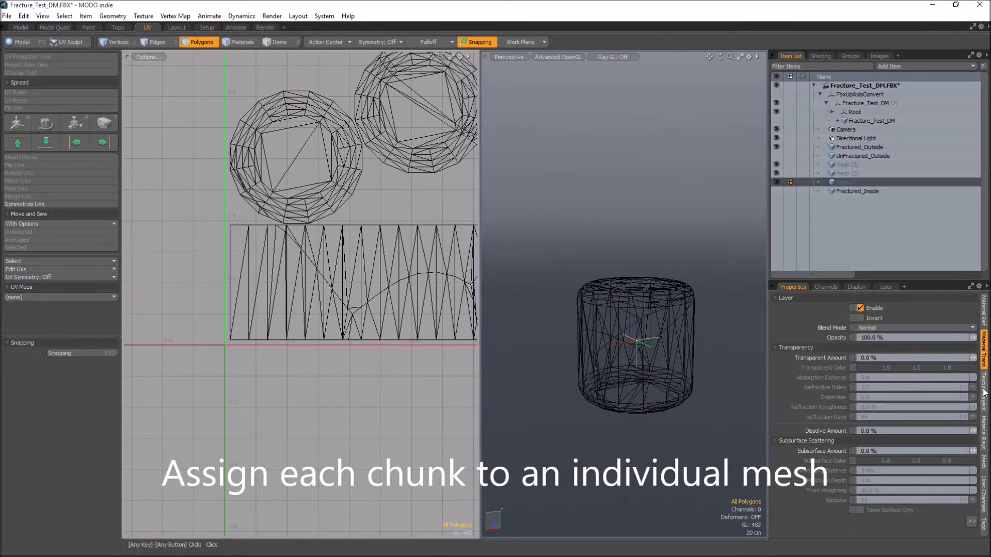
left_click(983, 462)
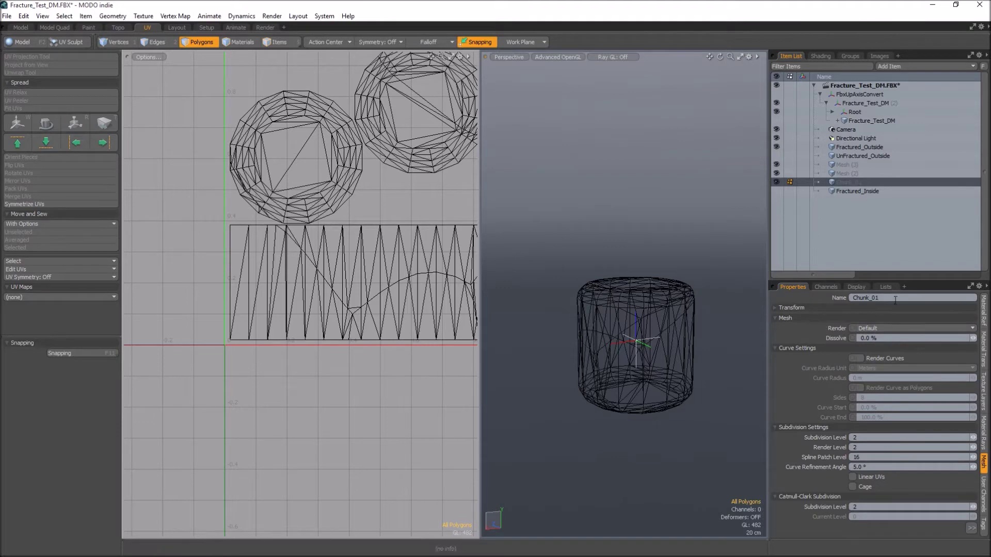
key("Up")
key("Up")
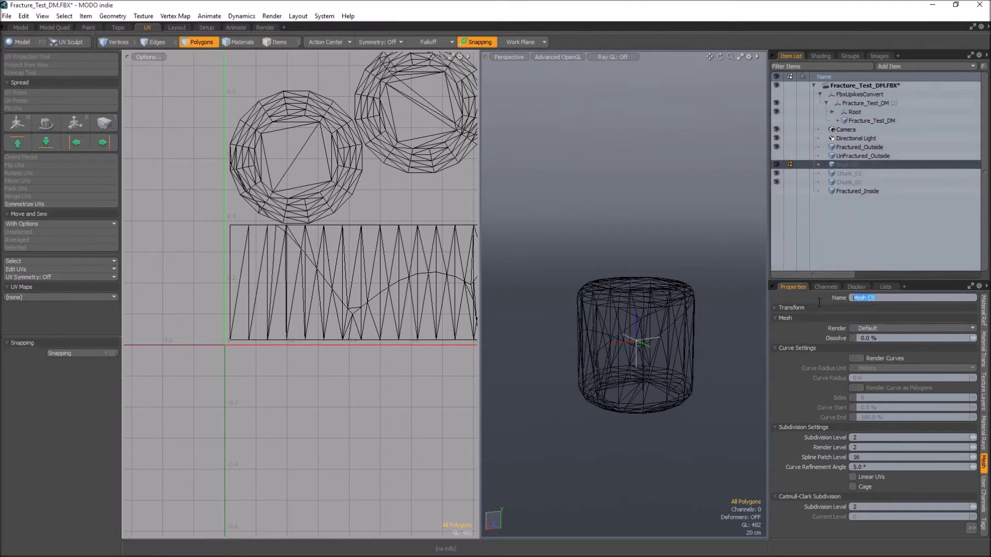
type("Chunk_03")
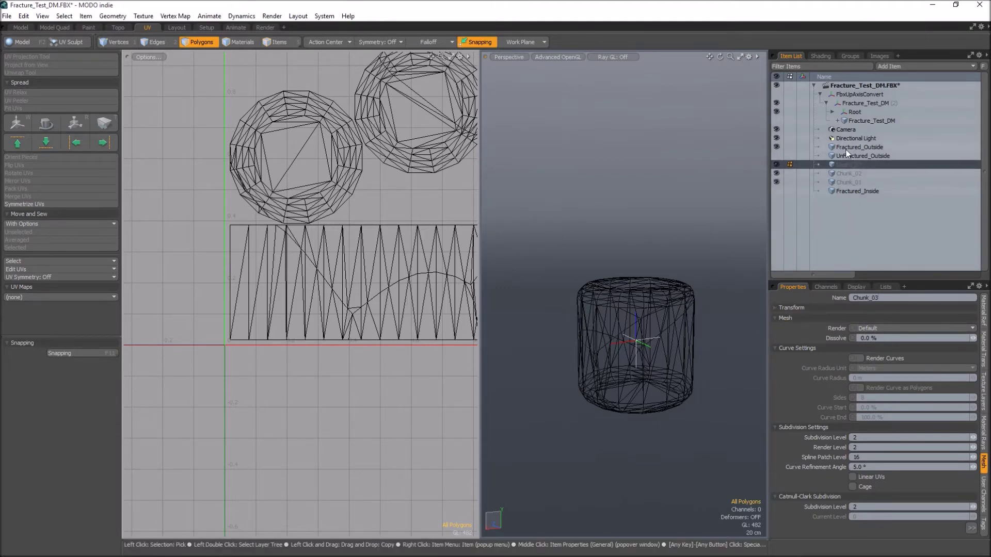
left_click(856, 147)
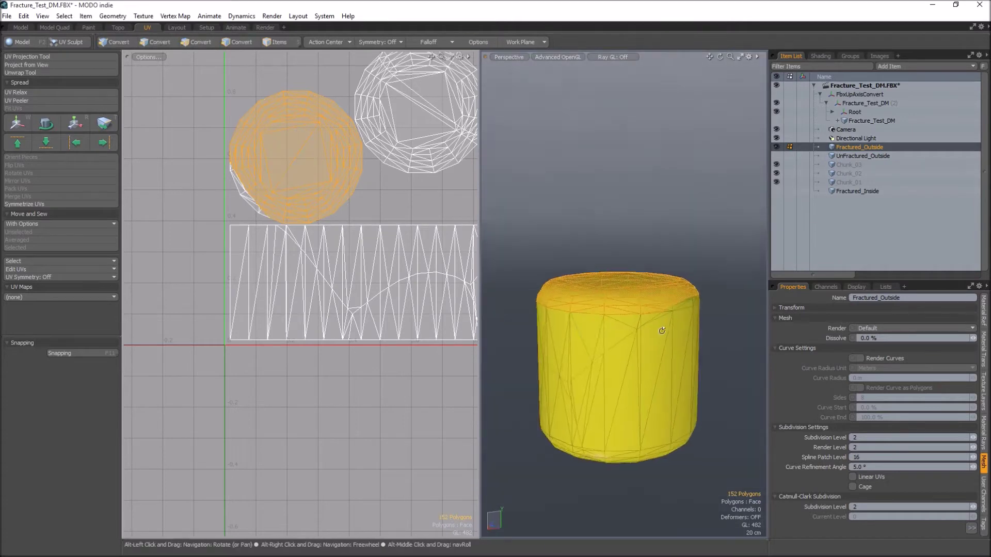
left_click_drag(595, 328, 675, 239, "alt")
key("Down")
key("Down")
key("Down")
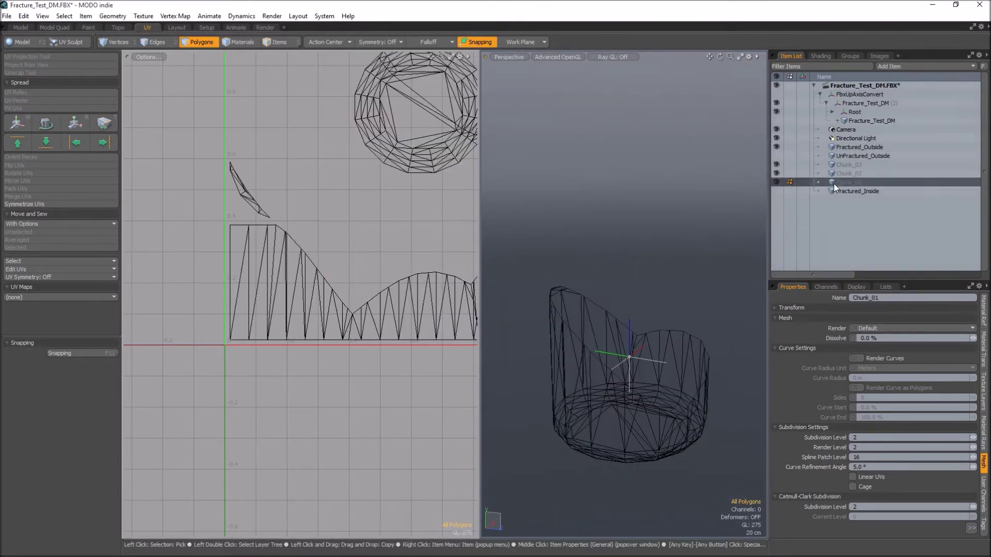
Step through Fractured_Outside, Chunk_02 and Chunk_03, orbiting to inspect each piece.
key("Up")
key("Up")
key("Up")
mouse_move(674, 239)
left_mouse_down("alt")
mouse_move(728, 347)
mouse_move(696, 237)
left_mouse_up("alt")
key("Down")
key("Down")
key("Down")
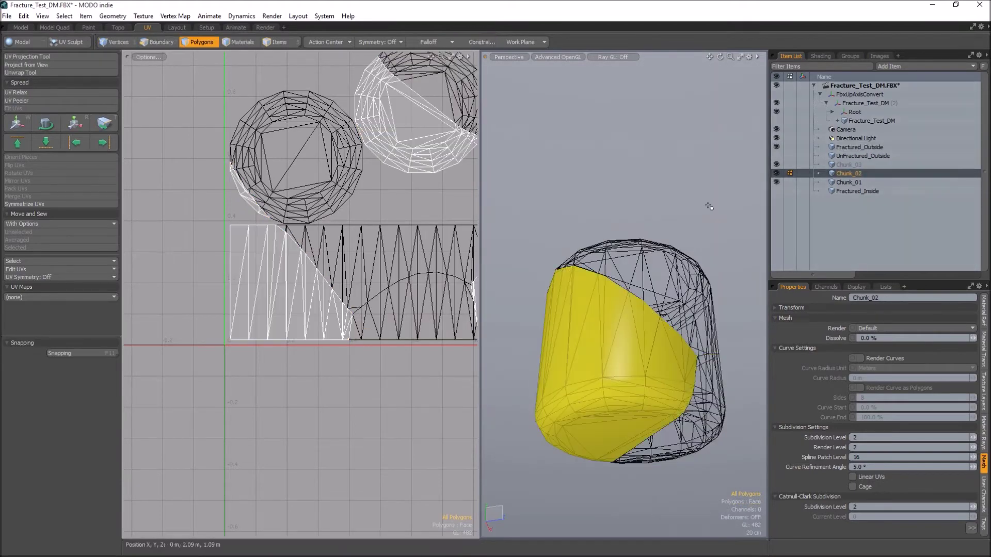
mouse_move(644, 310)
left_mouse_down("alt")
mouse_move(571, 223)
mouse_move(599, 242)
left_mouse_up("alt")
key("Up")
left_click(749, 57)
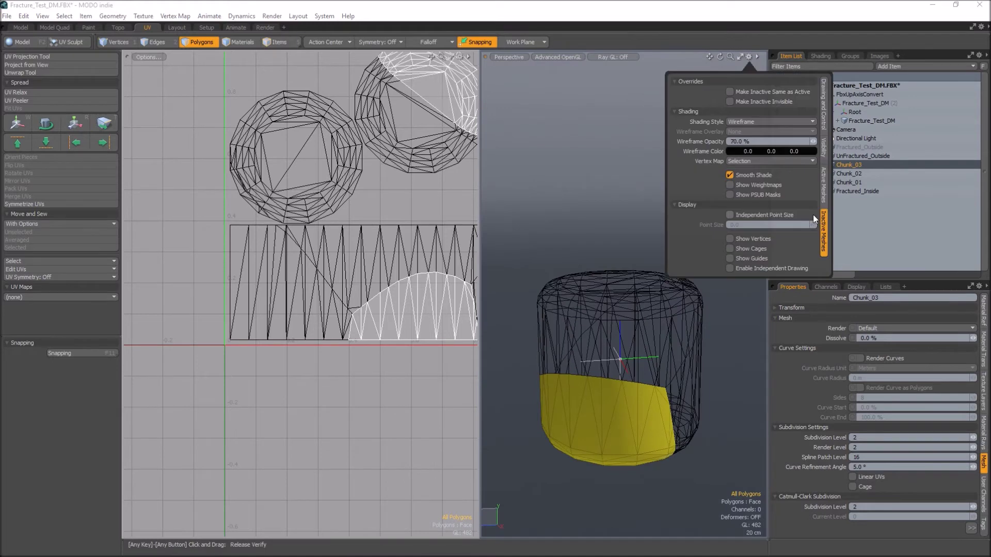
key("Down")
key("Down")
Inspect Chunk_01, Fracture_Test_DM and Fractured_Inside from several angles.
key("Down")
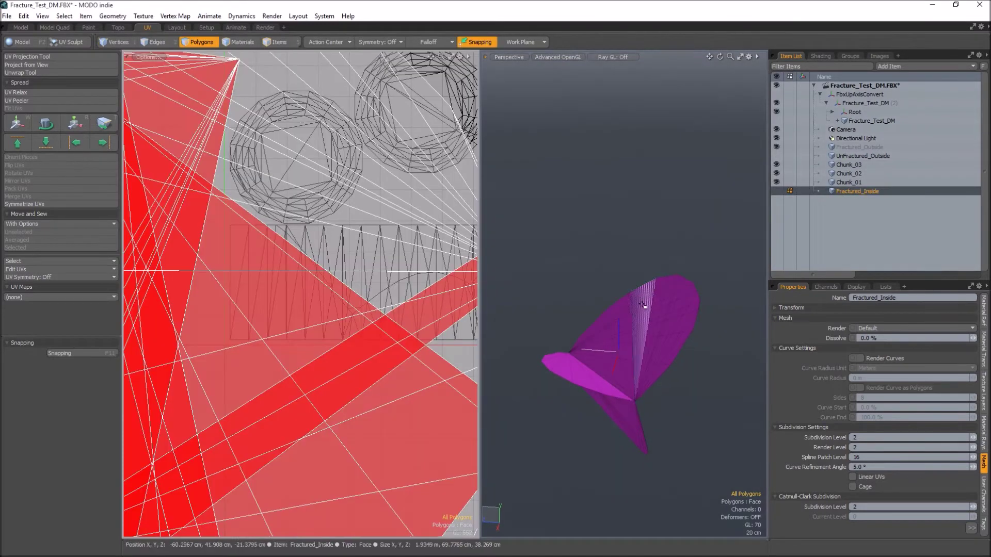
key("Up")
mouse_move(645, 310)
left_mouse_down("alt")
mouse_move(634, 330)
mouse_move(657, 321)
left_mouse_up("alt")
key("Down")
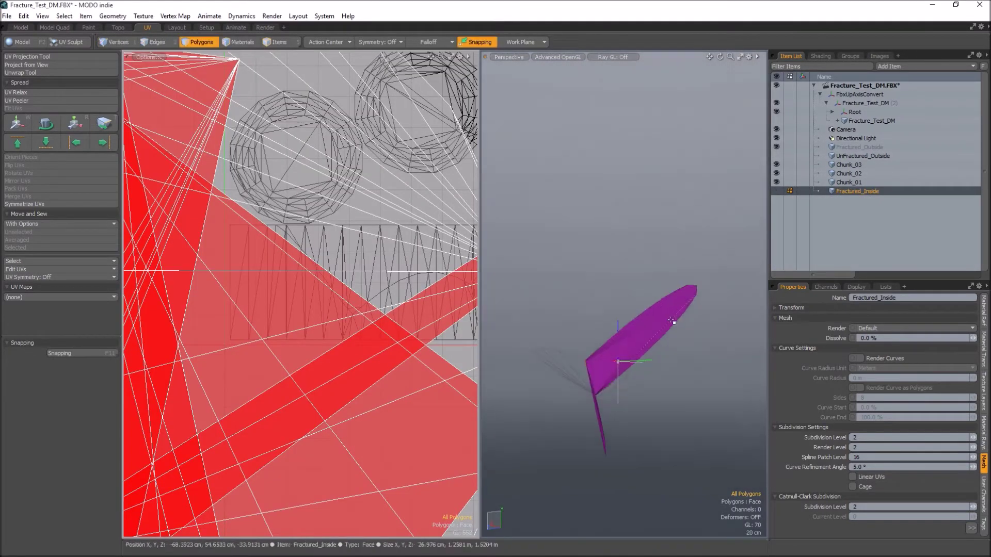
key("Up")
key("Up")
key("Up")
key("Up")
key("Up")
key("Up")
key("Up")
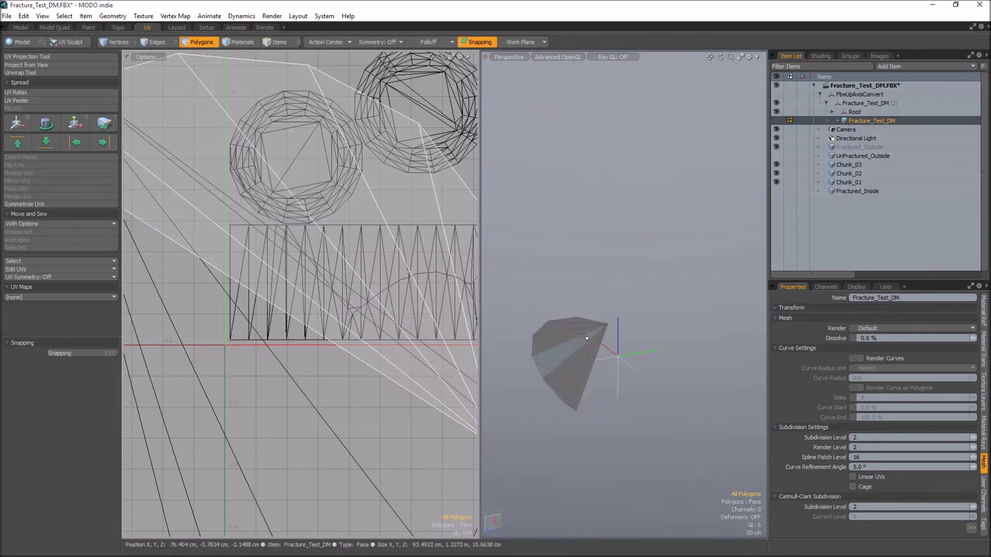
key("Down")
key("Down")
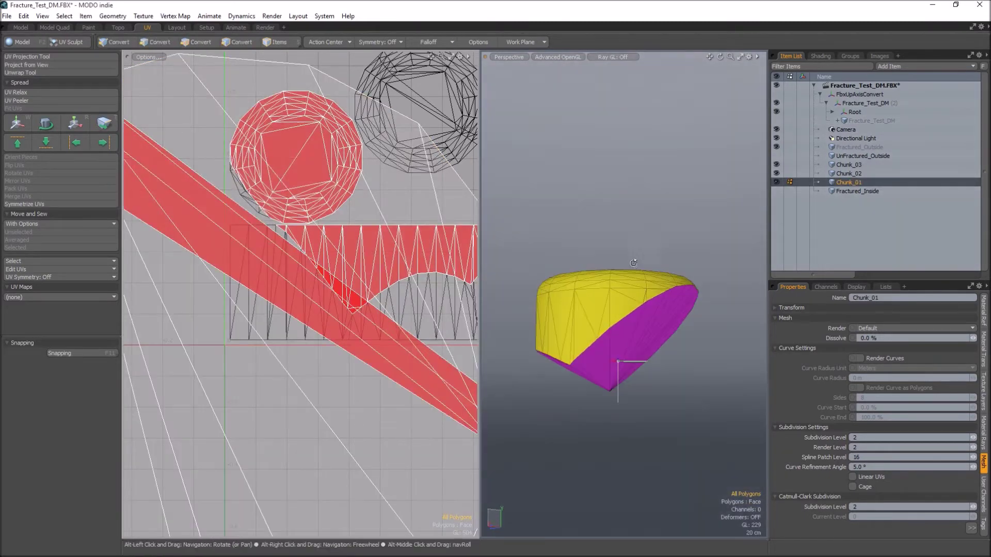
left_click(850, 192)
mouse_move(635, 335)
left_mouse_down("alt")
mouse_move(645, 350)
mouse_move(599, 372)
left_mouse_up("alt")
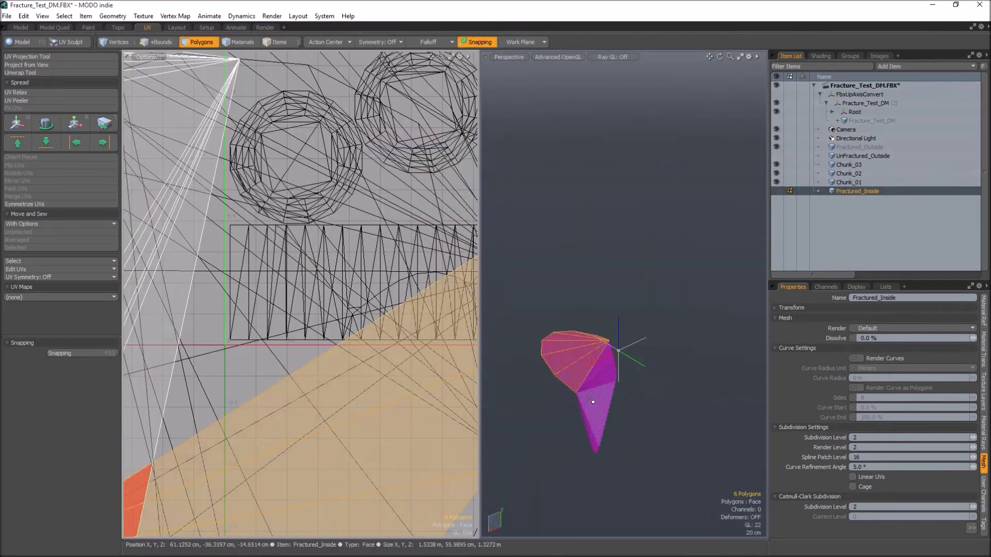
Select Chunk_03, Chunk_02 and Chunk_01 together.
left_click(850, 165)
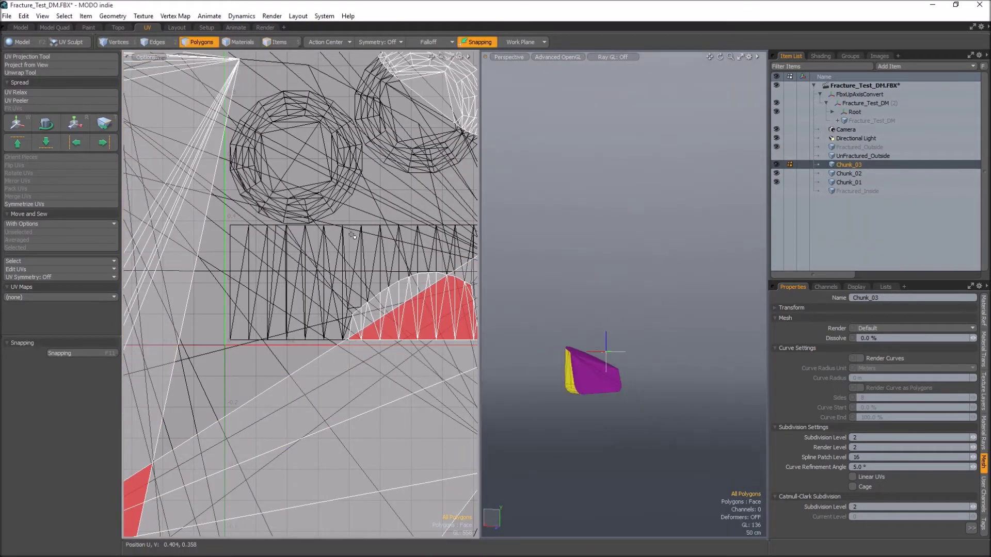
scroll(352, 234, "down", 3)
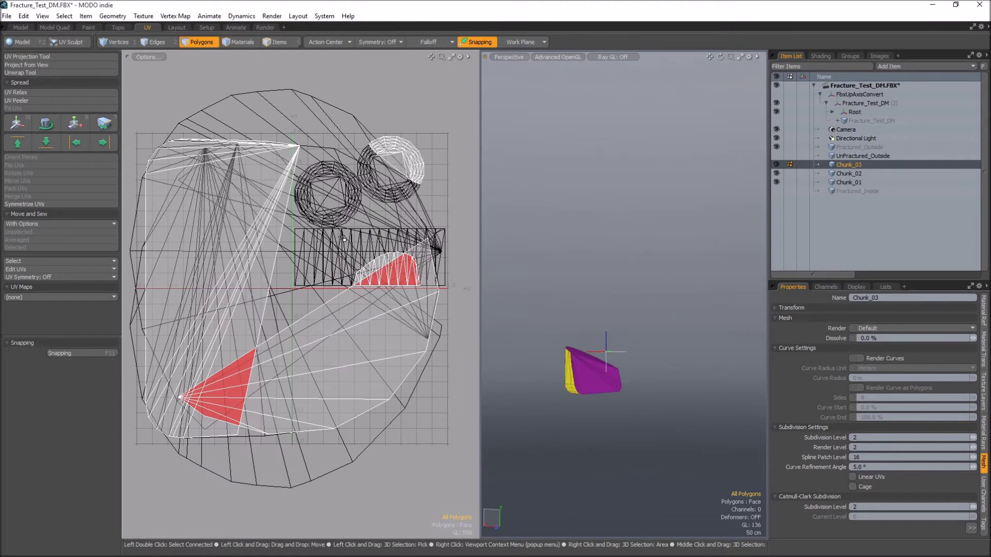
left_click(863, 181, "shift")
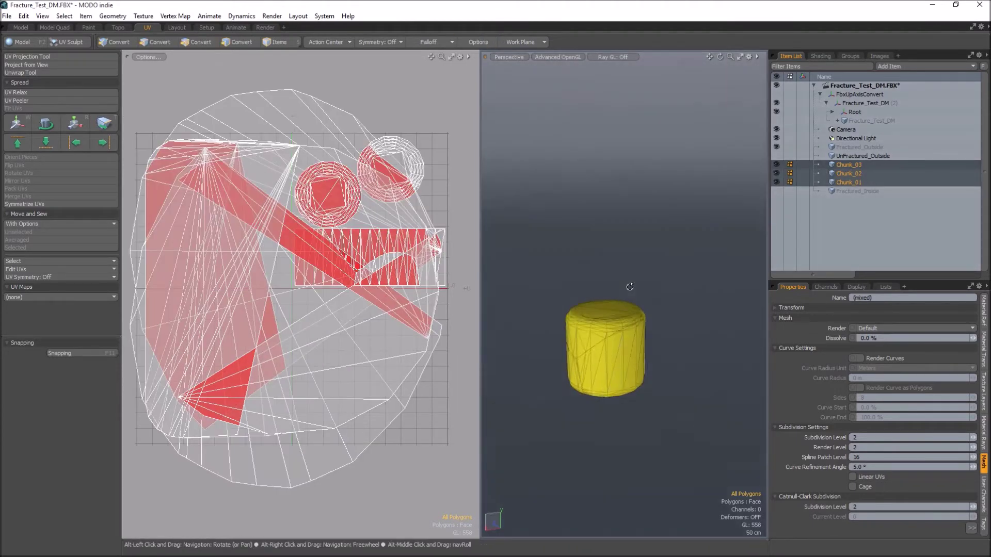
scroll(619, 368, "up", 2)
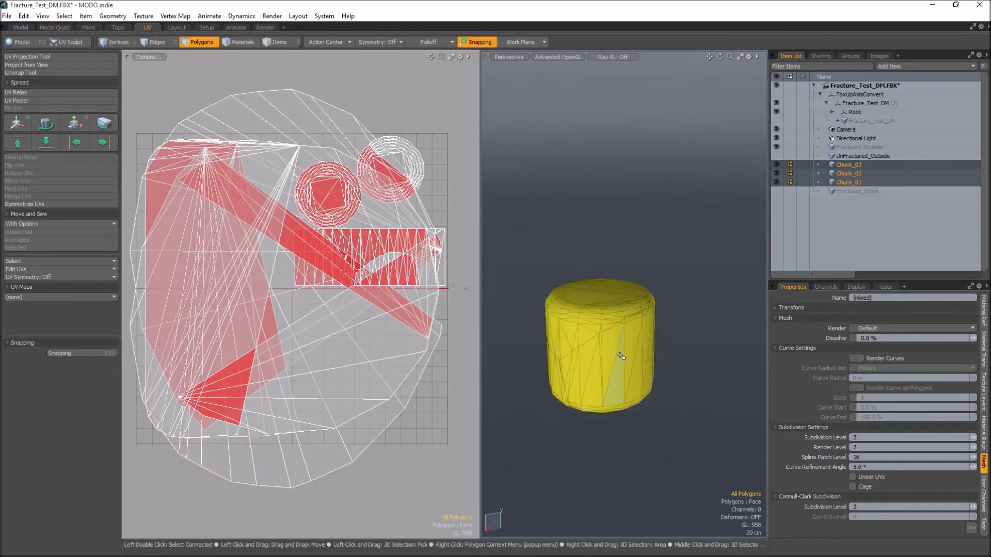
Select the Outside_Fractured material's polygons and hide them, leaving only interior faces visible.
double_click(577, 323)
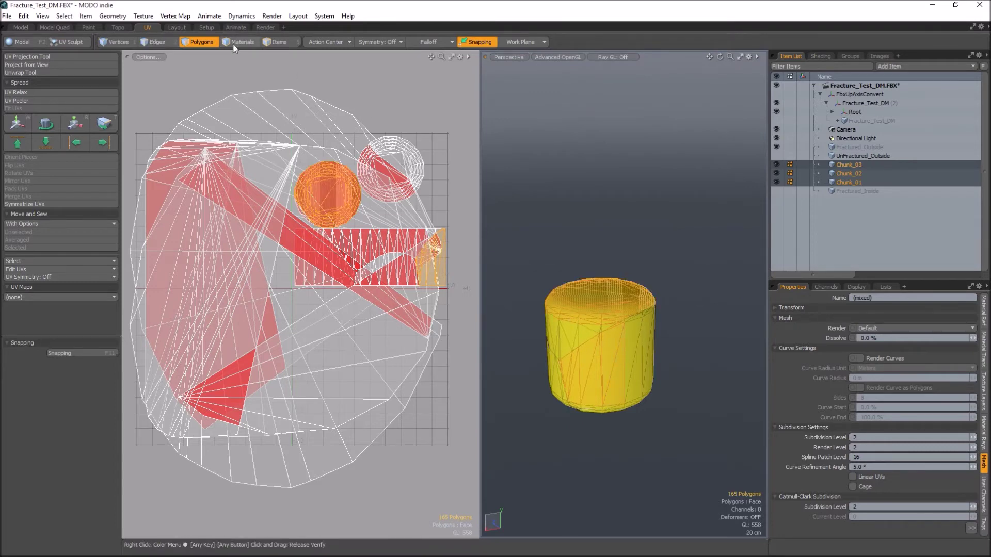
left_click(332, 105)
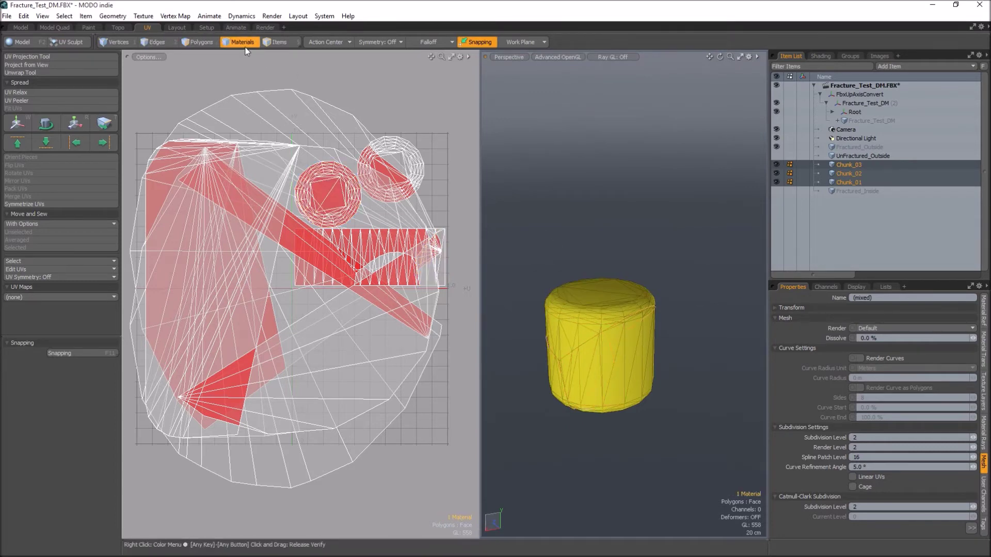
left_click(577, 321)
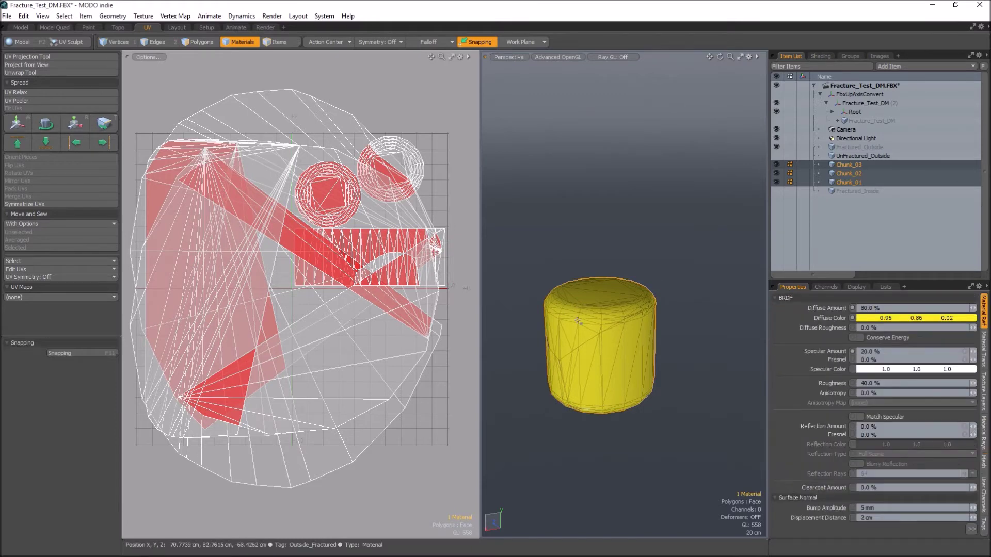
key("alt")
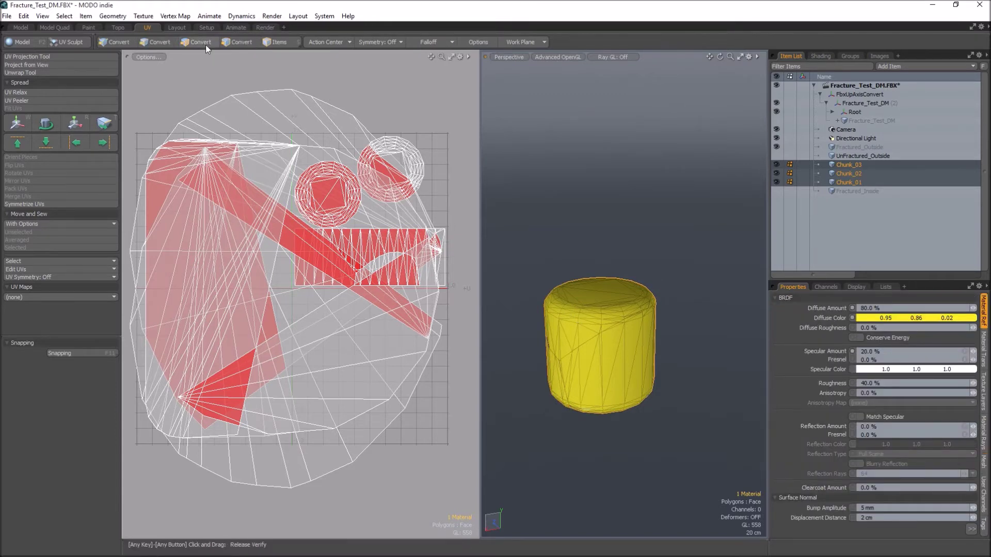
left_click(205, 44, "alt")
key("h")
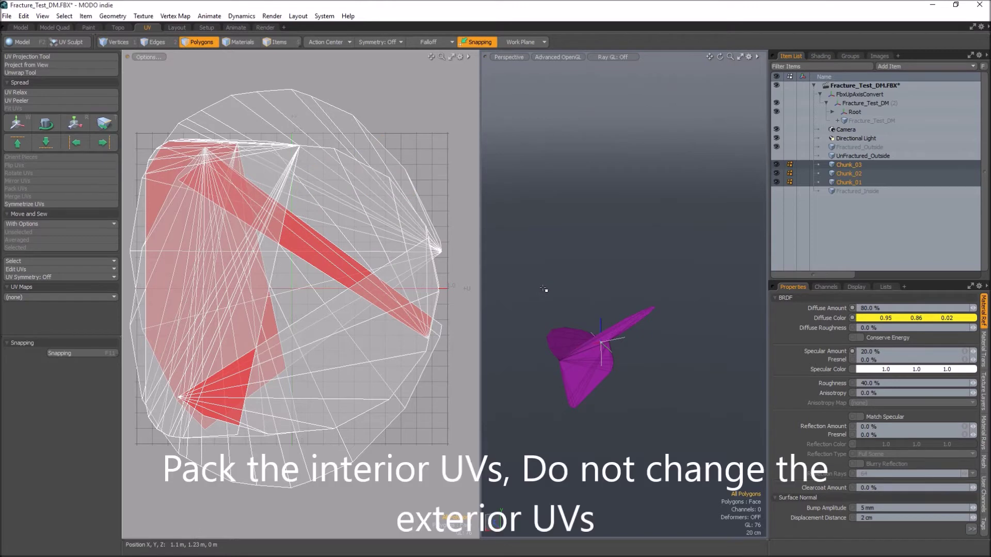
left_click_drag(551, 282, 618, 257, "alt")
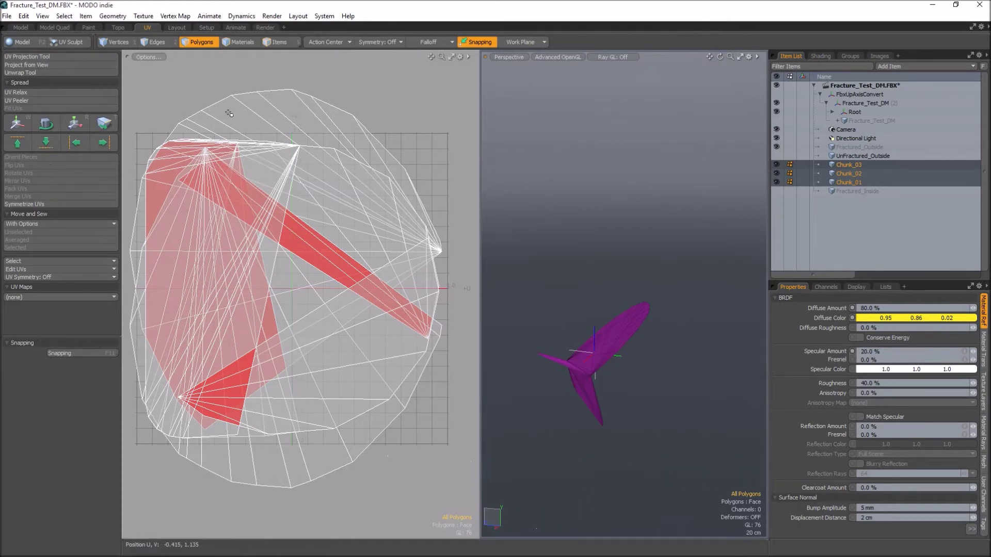
scroll(229, 113, "down", 2)
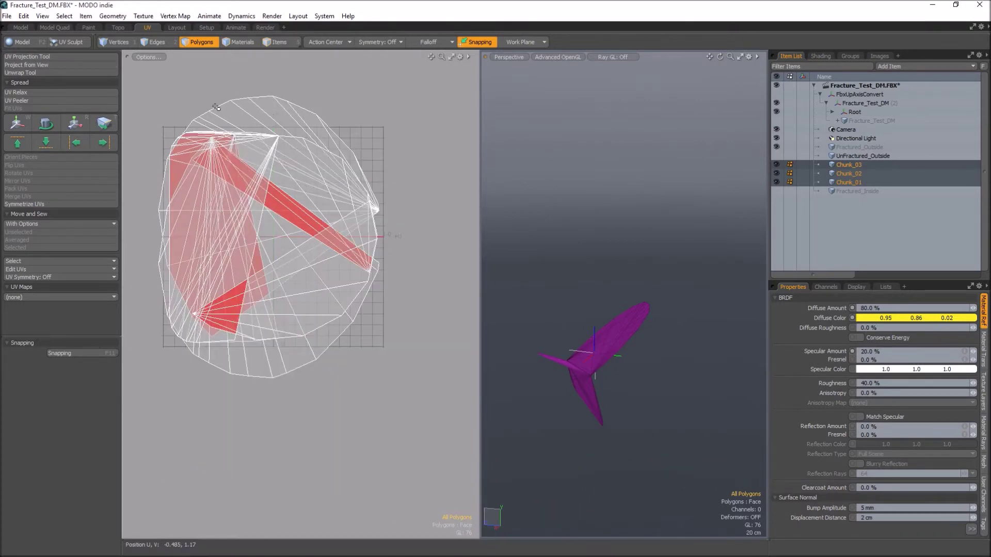
Pack the interior UVs of the DiffuseUV map into the 0–1 square.
left_click(71, 304)
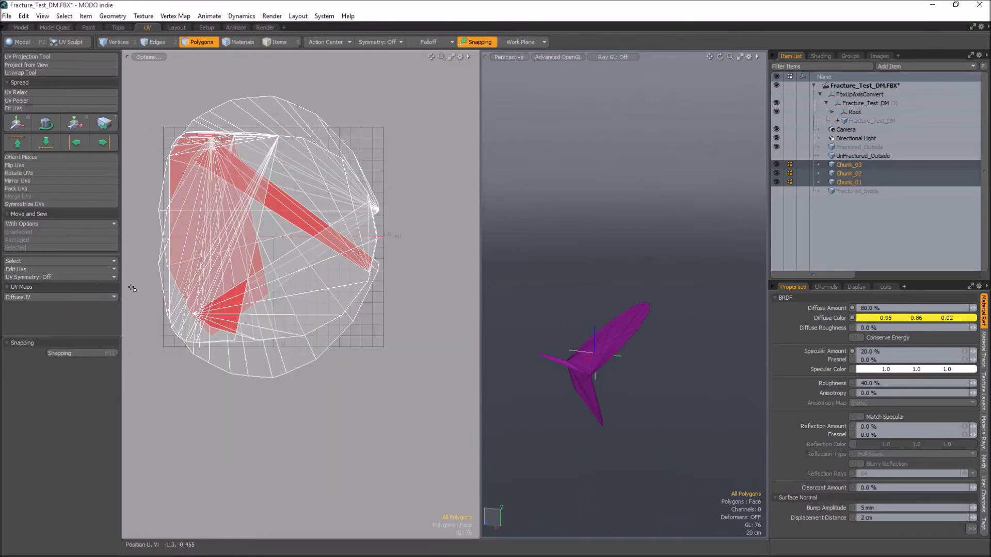
left_click(20, 190)
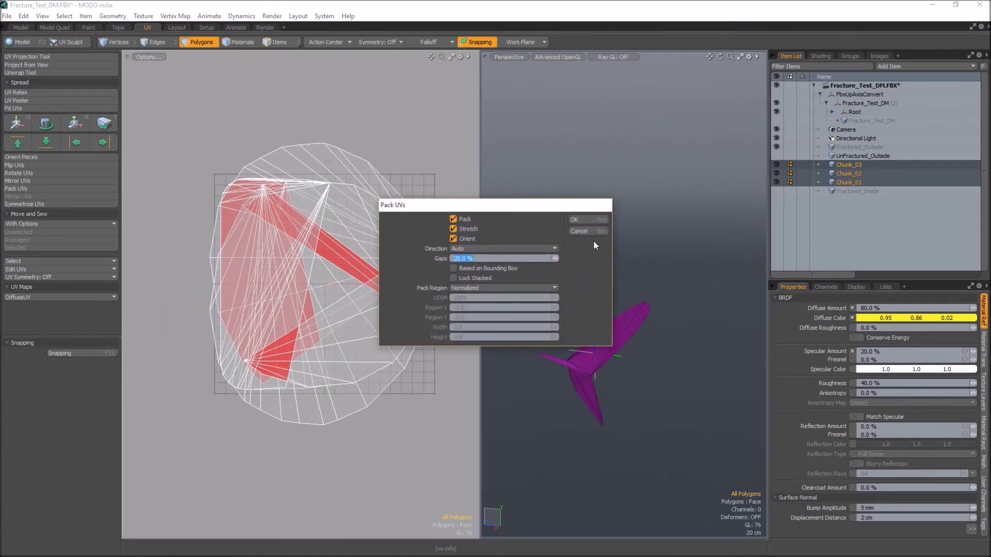
left_click(574, 220)
scroll(408, 222, "up", 5)
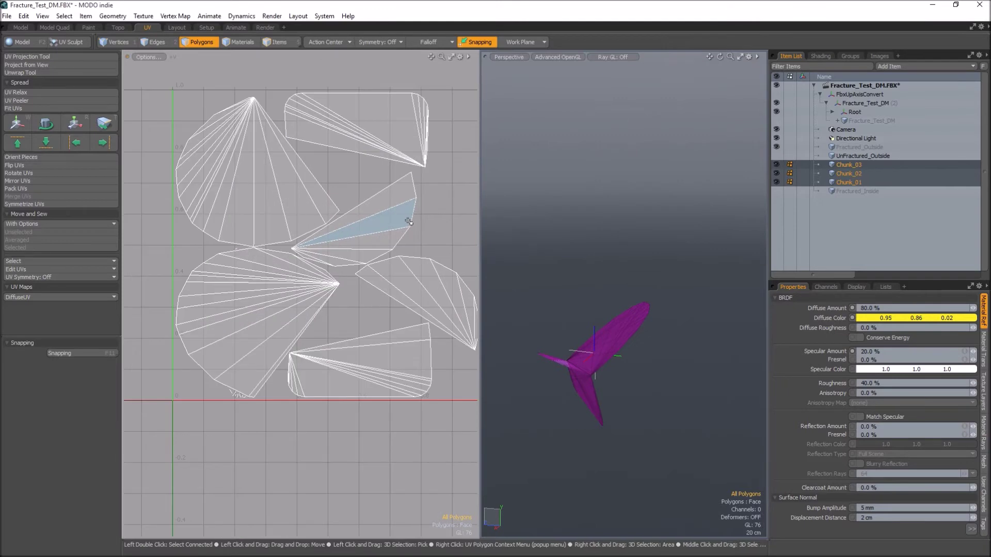
Inspect the packed UV islands of the three chunks in the UV view.
left_click(269, 286)
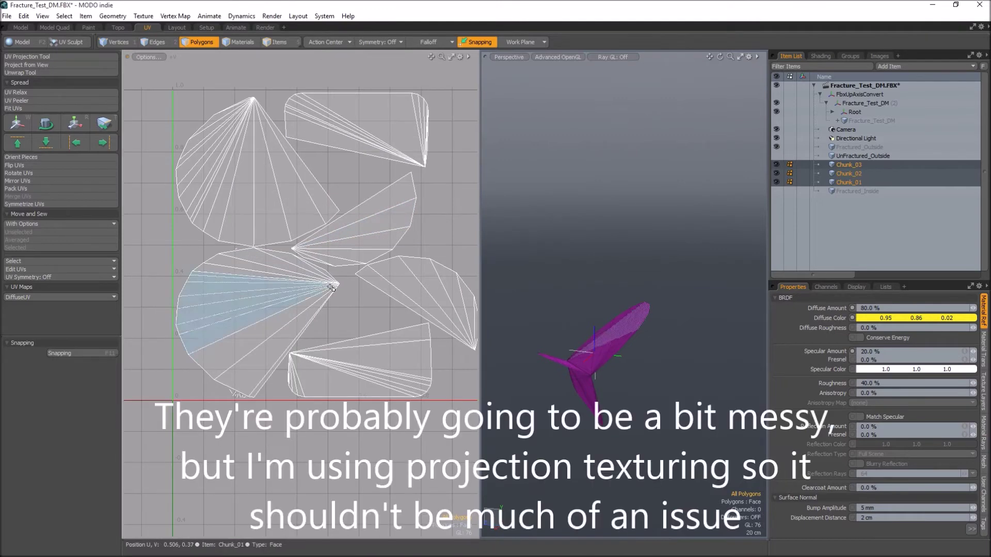
scroll(303, 299, "up", 1)
scroll(258, 289, "up", 1)
scroll(221, 283, "up", 1)
left_click_drag(221, 283, 228, 321, "alt+shift")
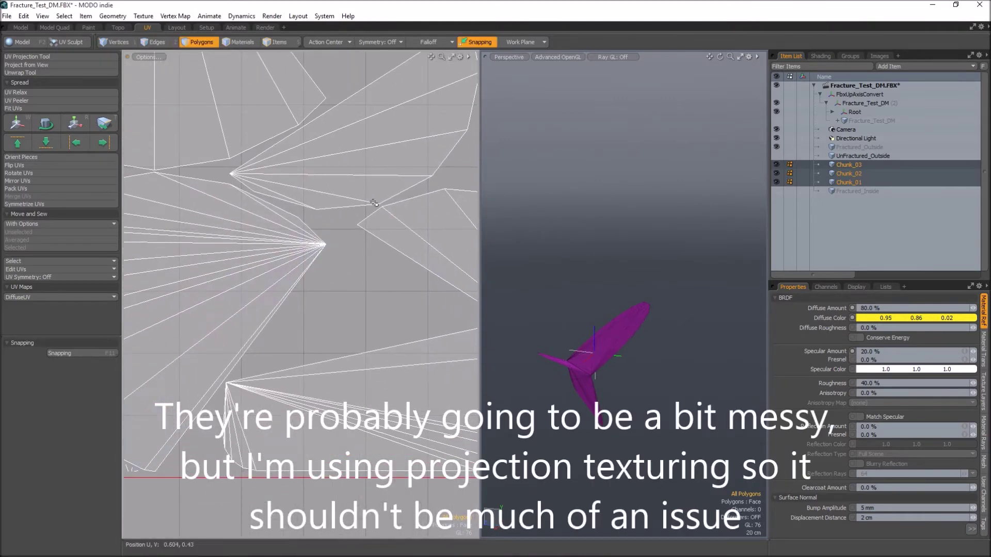
scroll(388, 361, "down", 2)
scroll(361, 351, "down", 1)
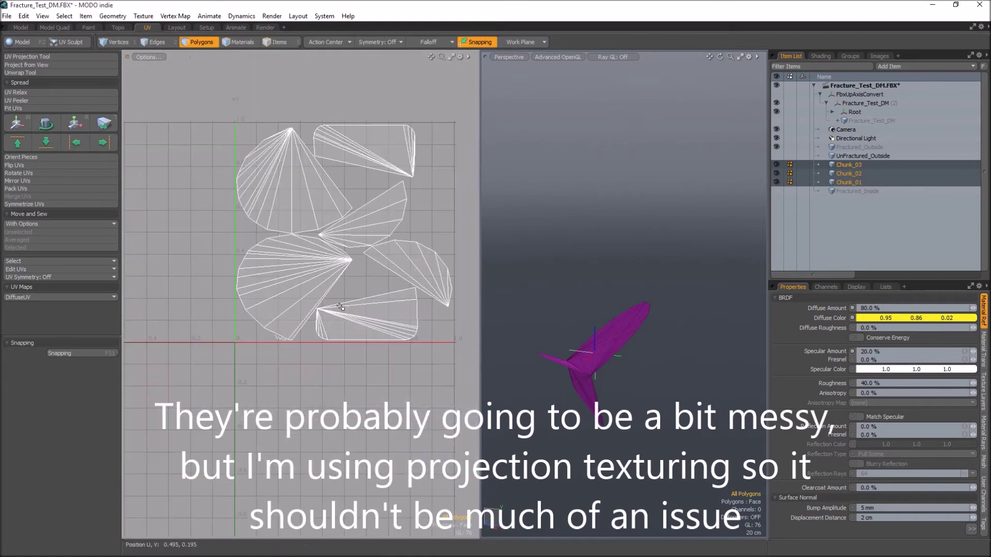
scroll(289, 340, "up", 2)
scroll(259, 334, "up", 3)
scroll(349, 297, "down", 1)
scroll(356, 307, "down", 2)
scroll(356, 308, "down", 2)
scroll(276, 314, "down", 2)
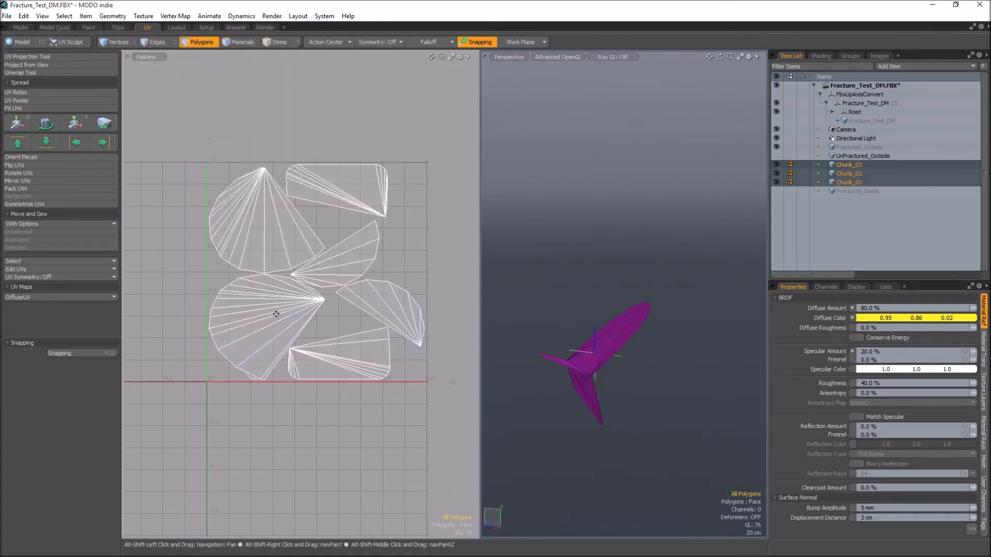
left_click(6, 18)
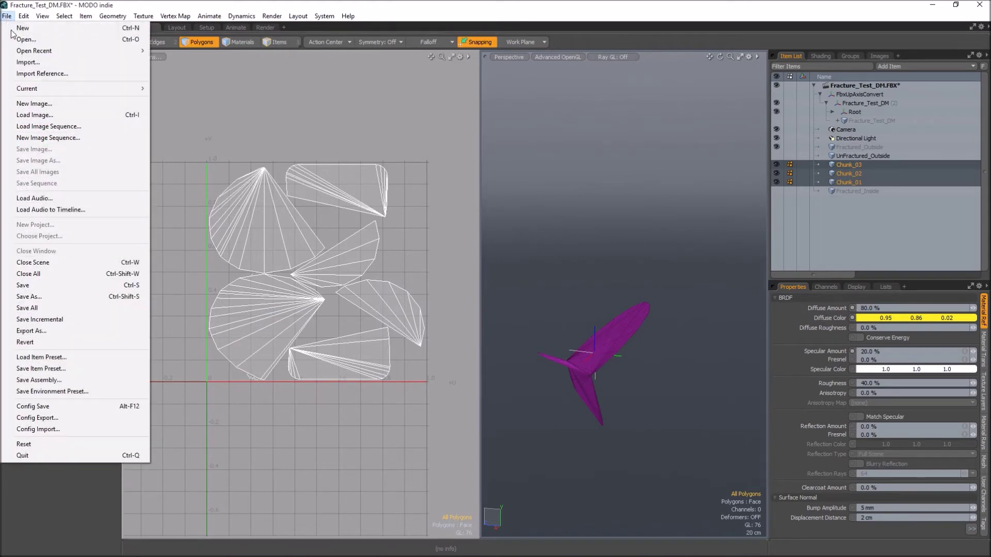
Save the scene as Fracture_Test_DM.lxf, Luxology Personal Scene format, in BallGame_Blocks.
left_click(37, 298)
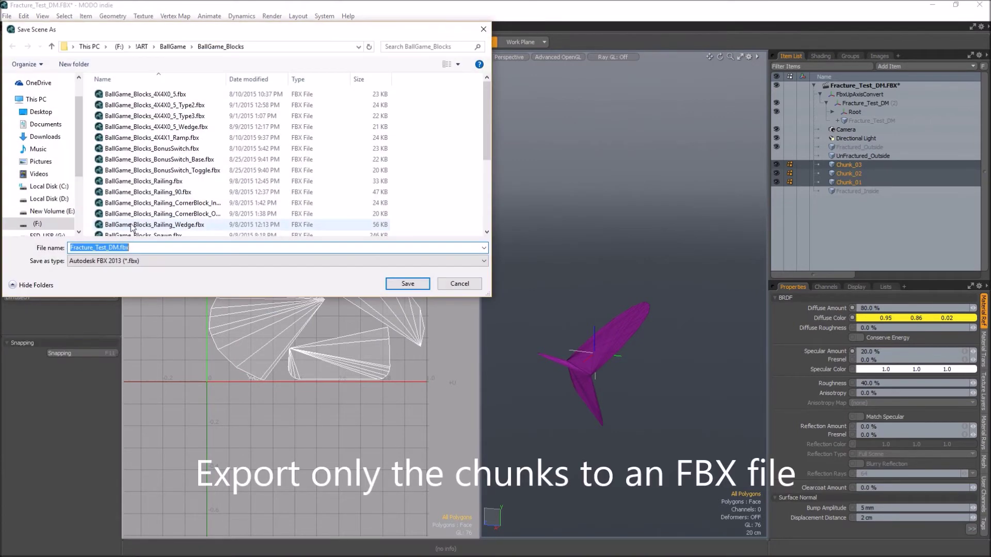
left_click(188, 261)
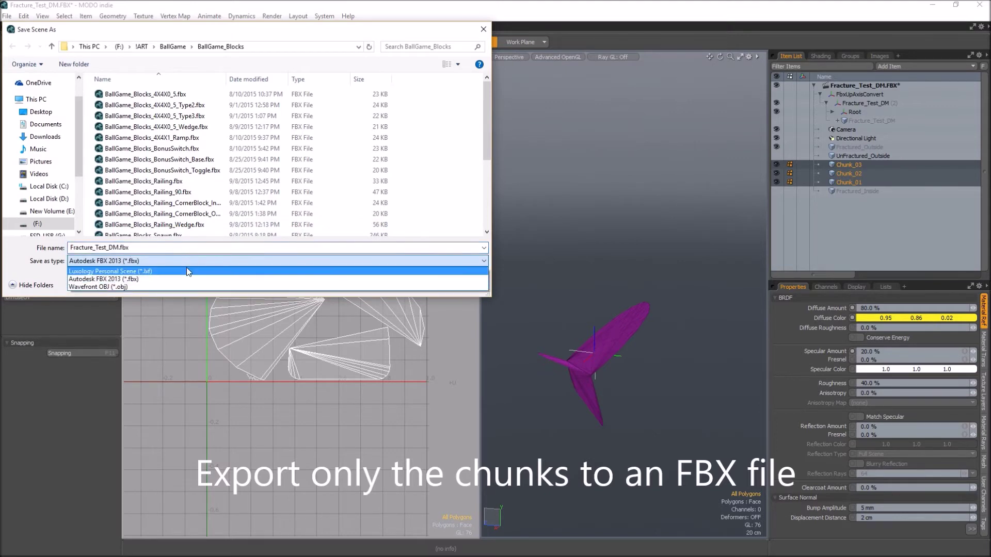
left_click(188, 269)
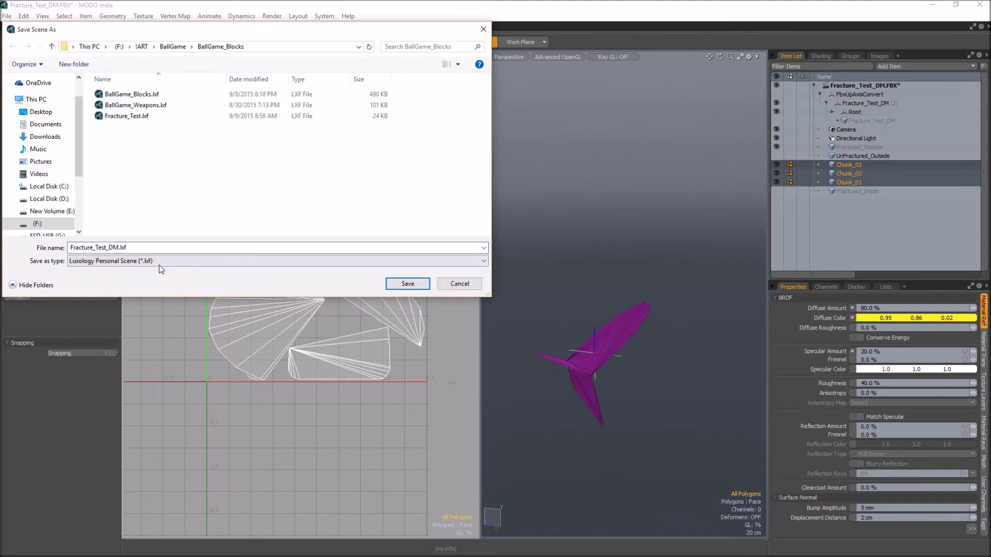
left_click(408, 284)
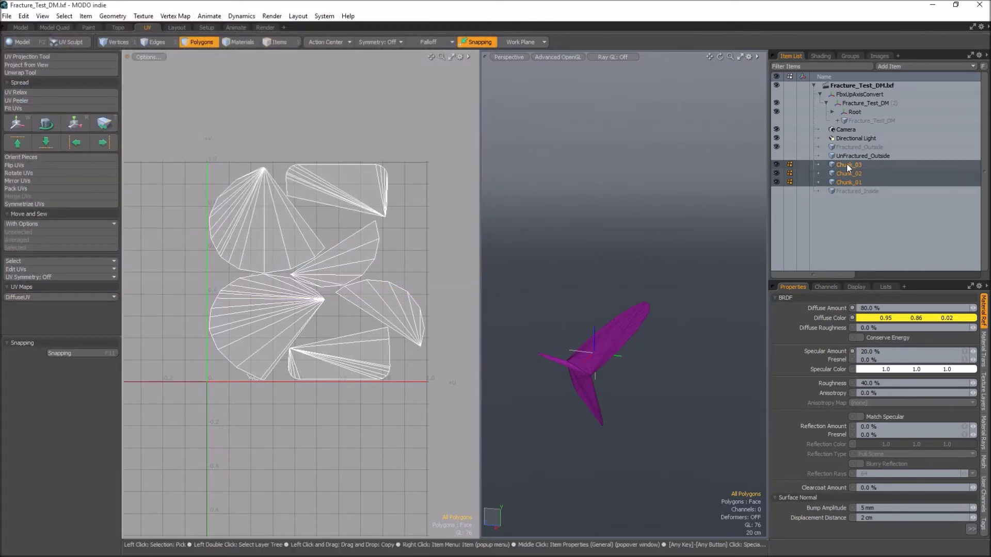
Select all 558 polygons and export them as Fracture_Test_DM_00.fbx in Autodesk FBX 2013 format.
key("ctrl+z")
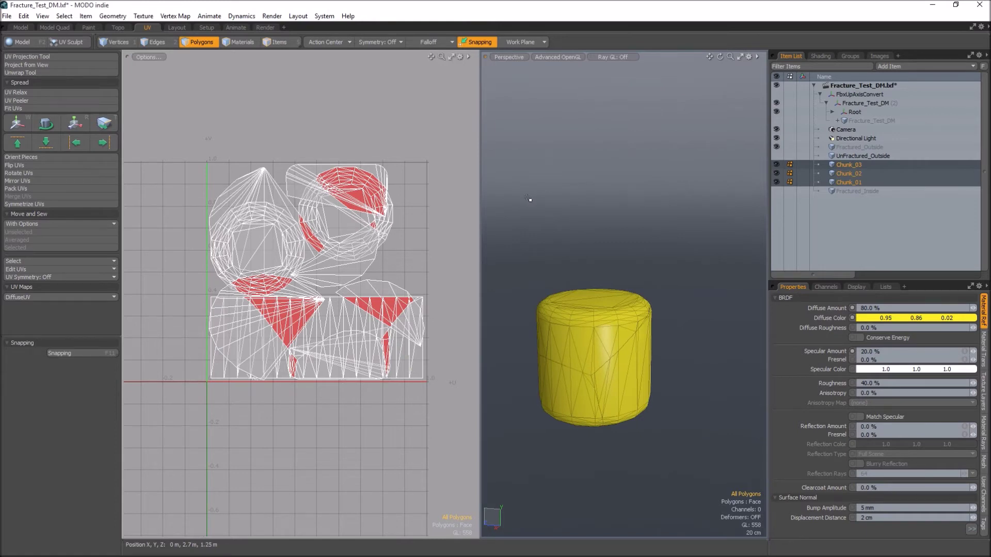
left_click_drag(517, 187, 716, 474)
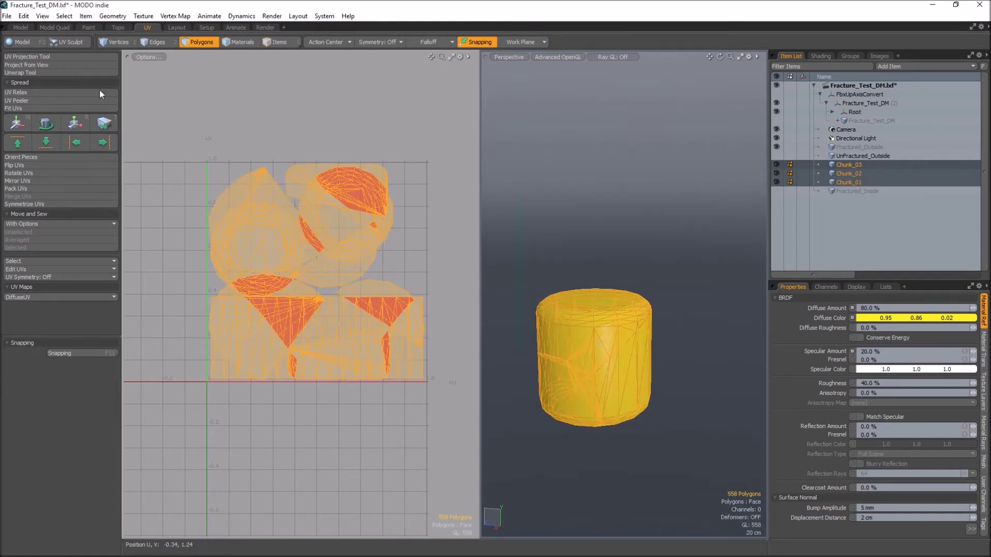
left_click(7, 16)
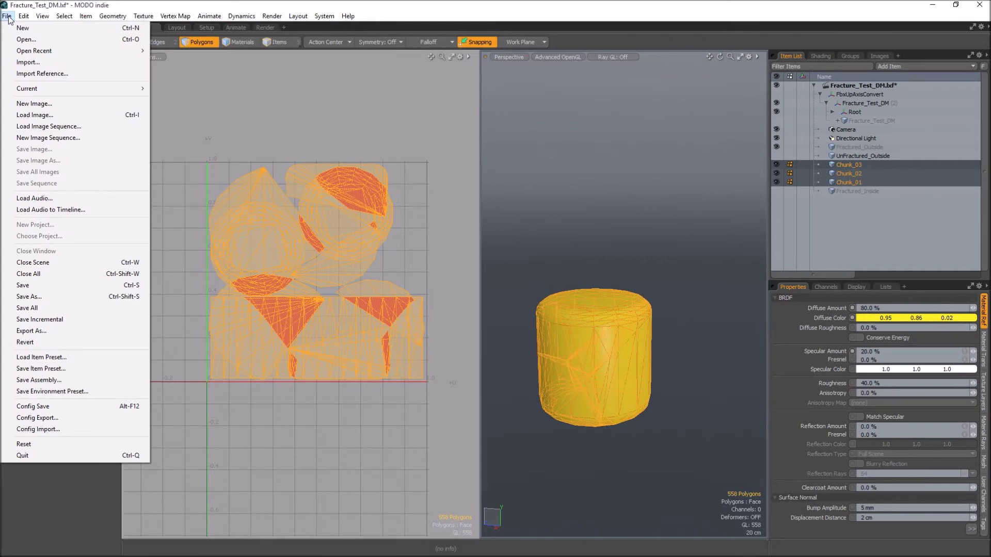
left_click(48, 331)
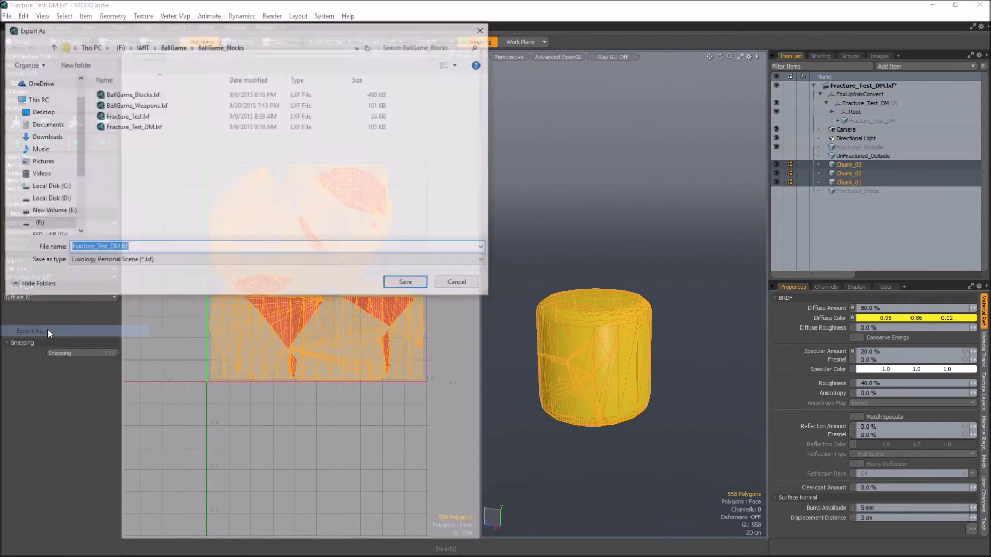
left_click(117, 248)
left_click(135, 262)
left_click(138, 277)
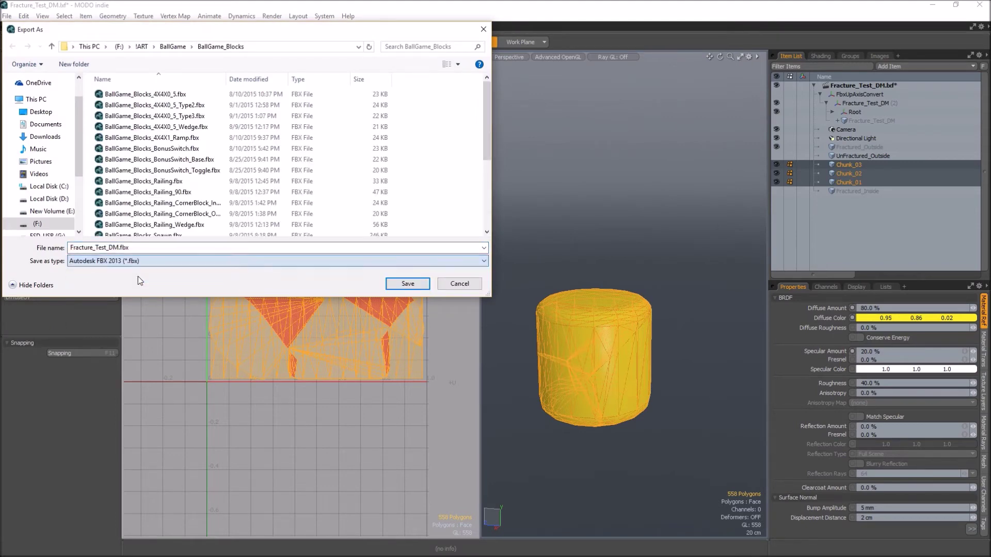
double_click(120, 248)
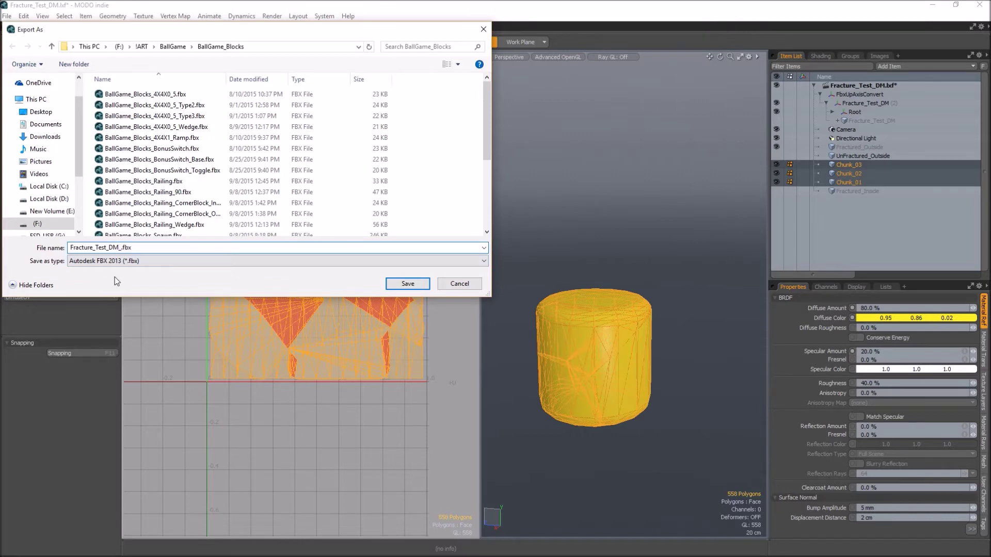
key("Return")
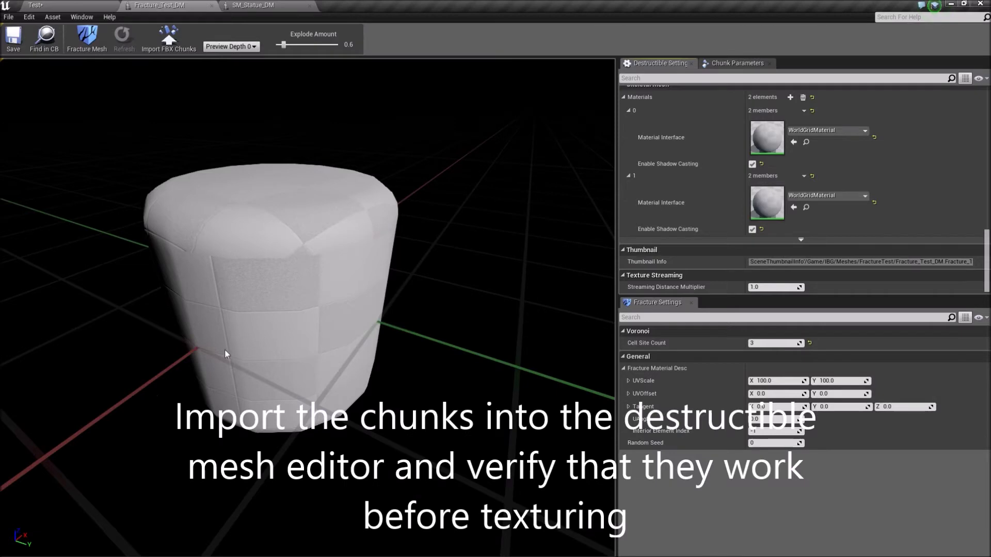
Import FBX chunks from F:\!ART\BallGame\BallGame_Blocks\Fracture_Test_DM_00.fbx into the destructible mesh.
left_click(169, 39)
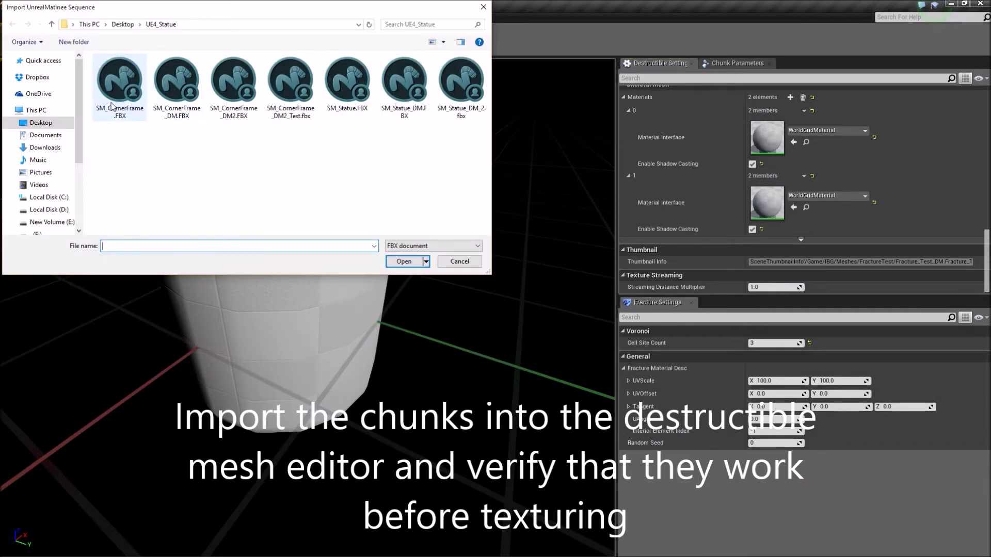
scroll(61, 157, "down", 2)
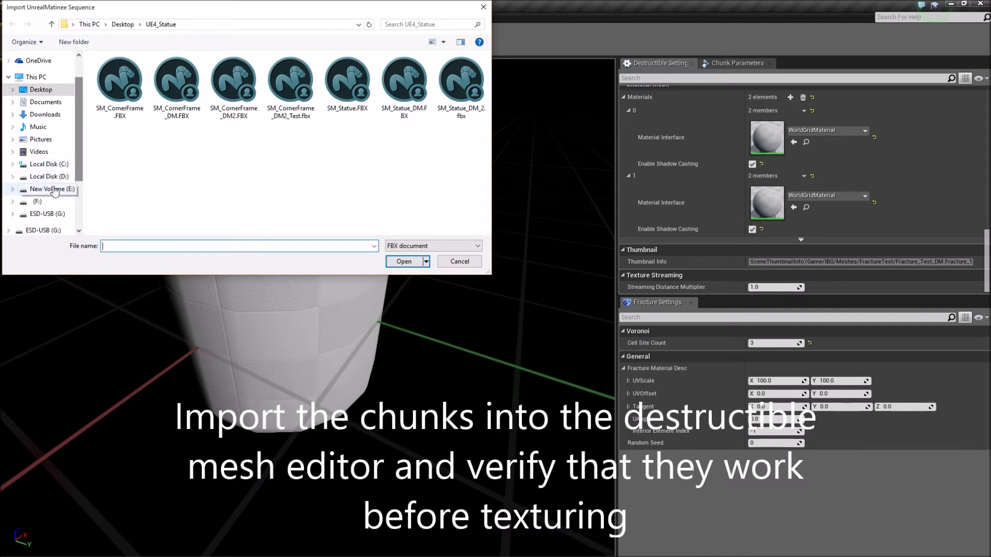
left_click(36, 201)
double_click(113, 72)
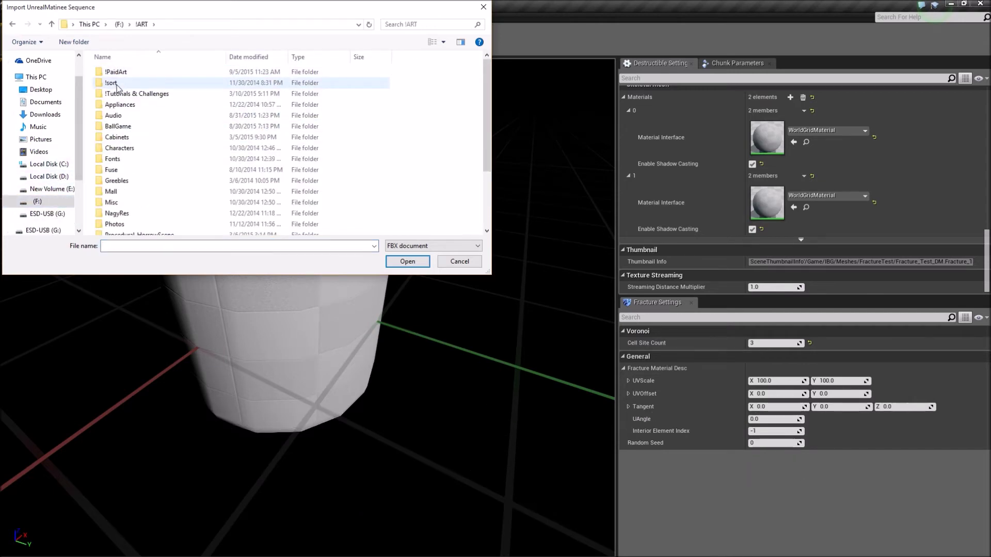
double_click(117, 126)
double_click(114, 75)
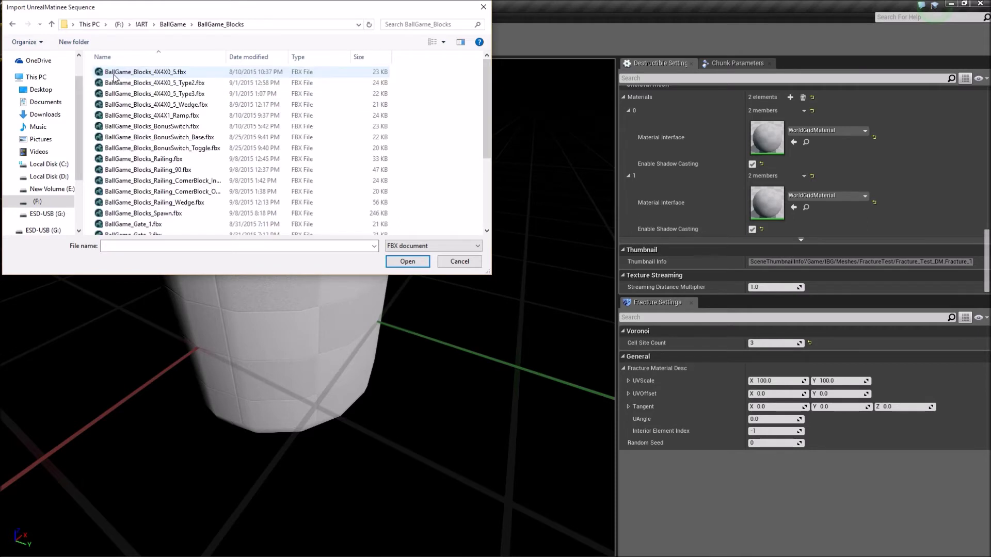
scroll(118, 104, "down", 4)
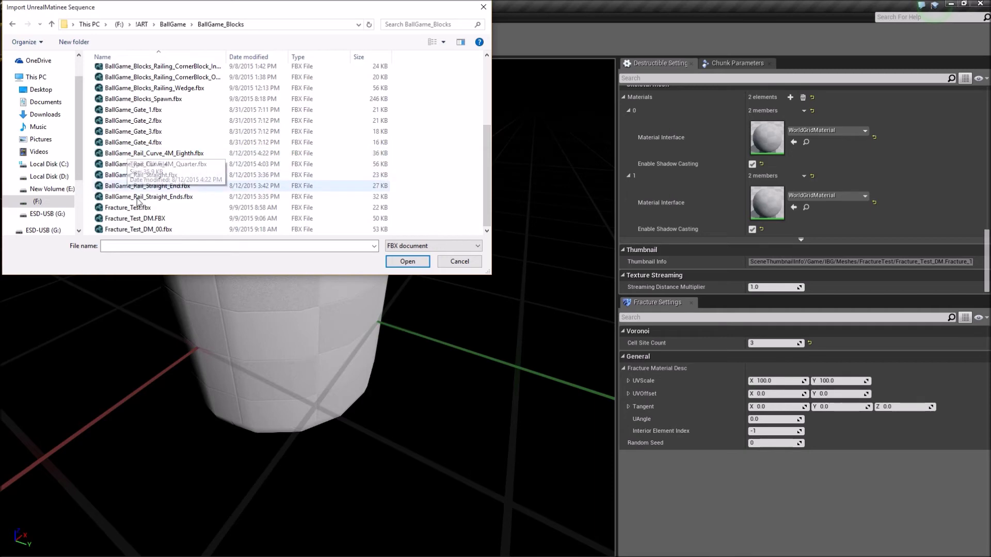
left_click(310, 229)
left_click(398, 263)
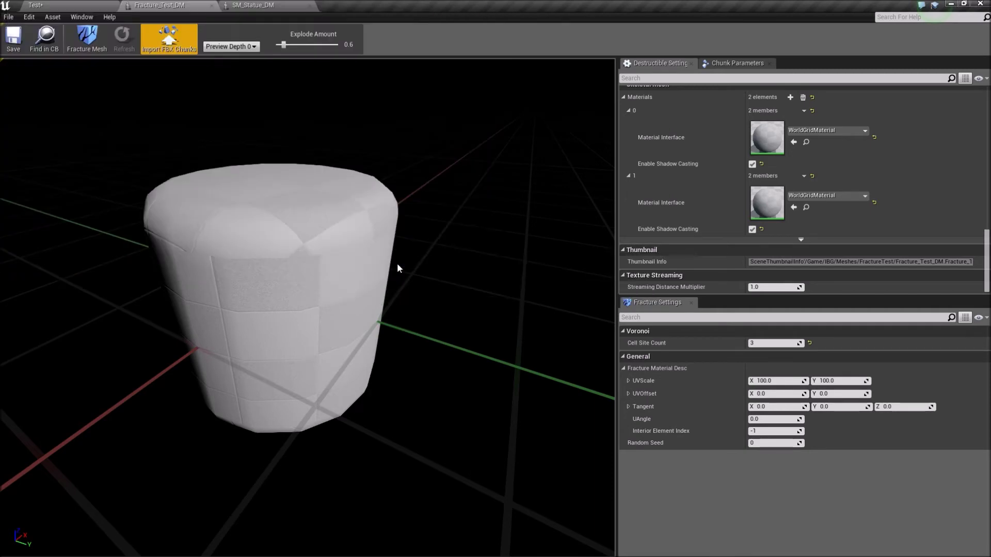
Save the Fracture_Test_DM asset, then play and stop a level simulation to watch it shatter.
mouse_move(267, 381)
left_mouse_down()
mouse_move(362, 351)
mouse_move(159, 235)
left_mouse_up()
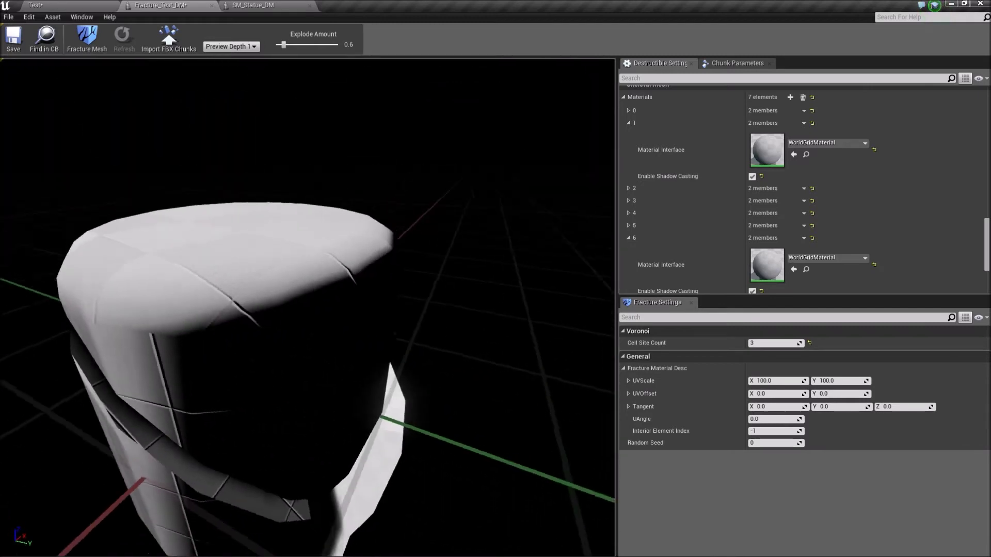
left_click(14, 40)
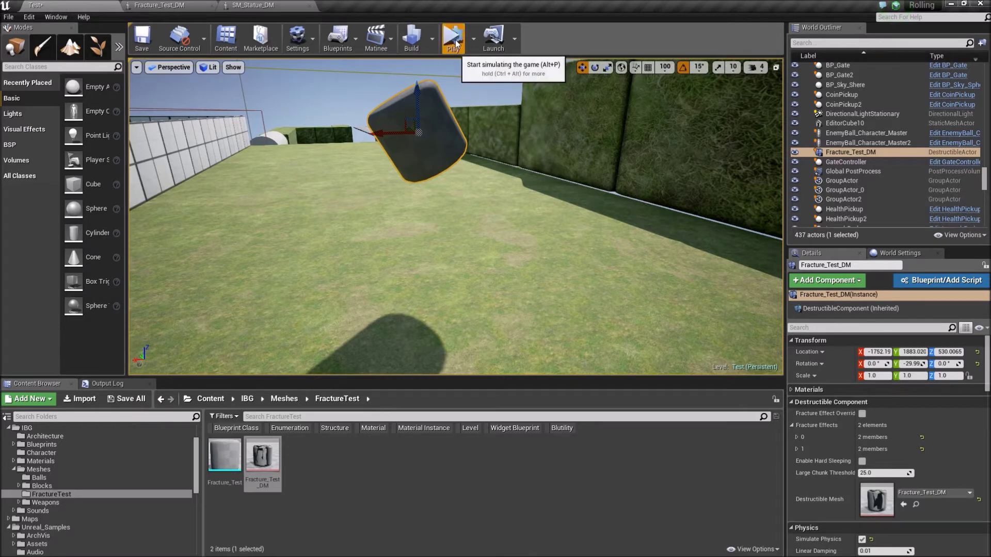
left_click(456, 44)
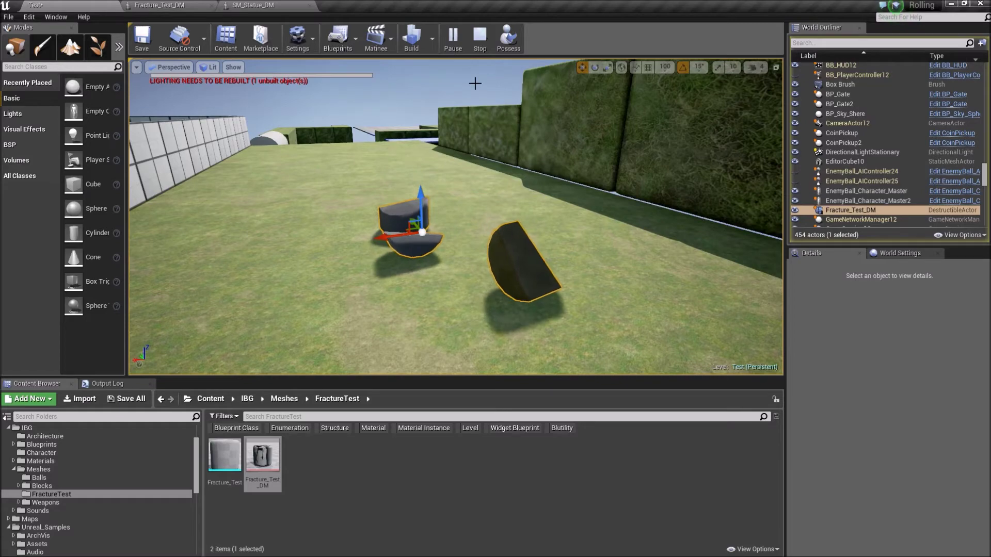
left_click(480, 37)
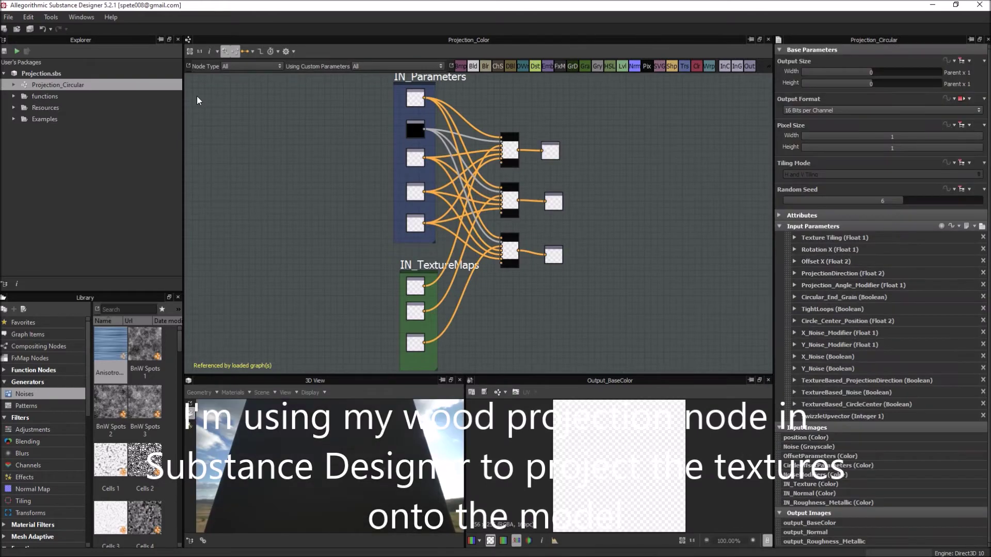
Copy ExamapleGraph_Ball and paste the copy into the Examples folder.
left_click(14, 119)
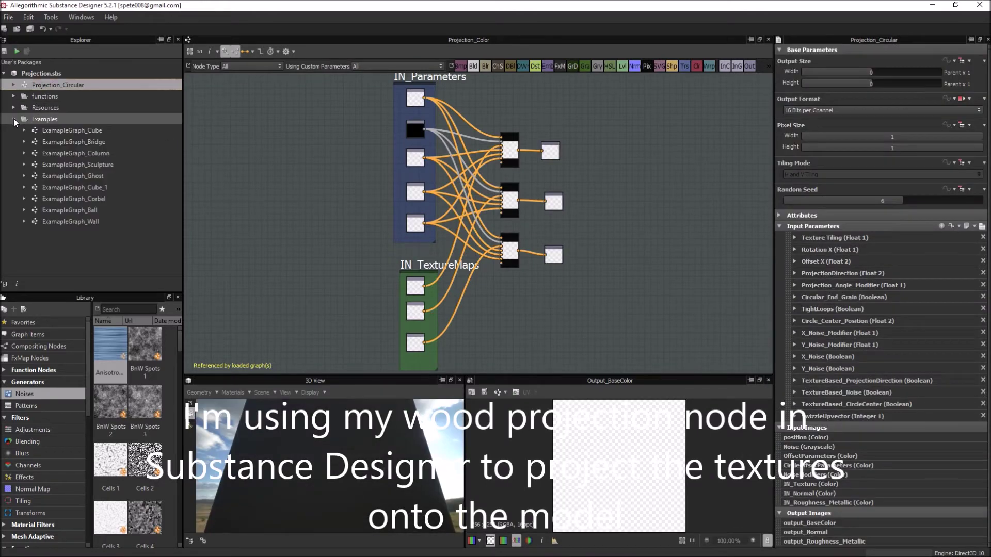
double_click(52, 210)
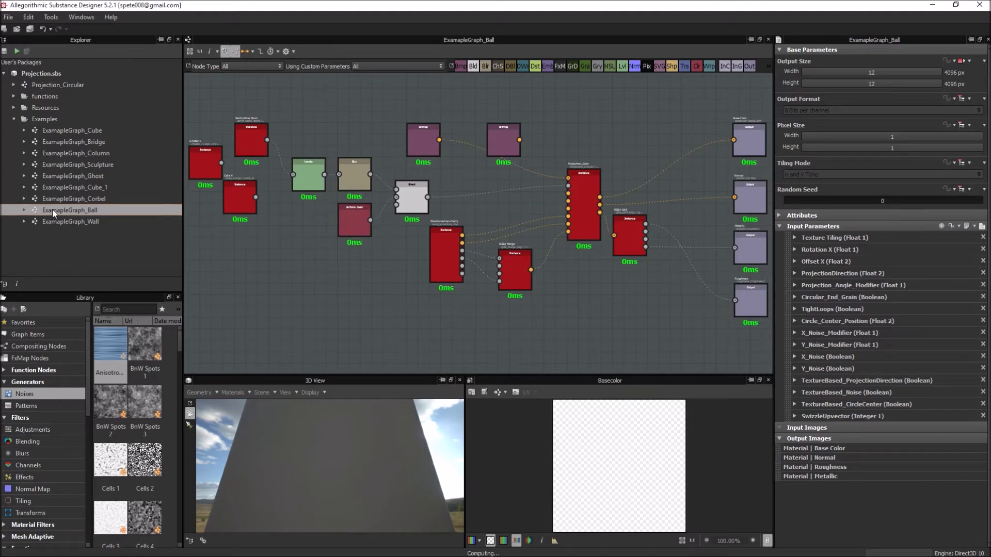
right_click(52, 210)
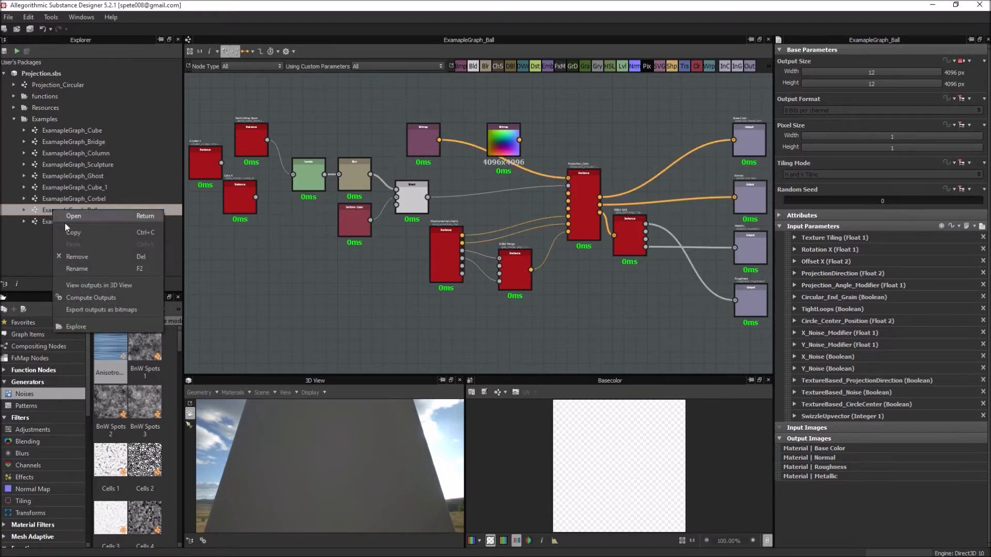
left_click(66, 231)
right_click(39, 122)
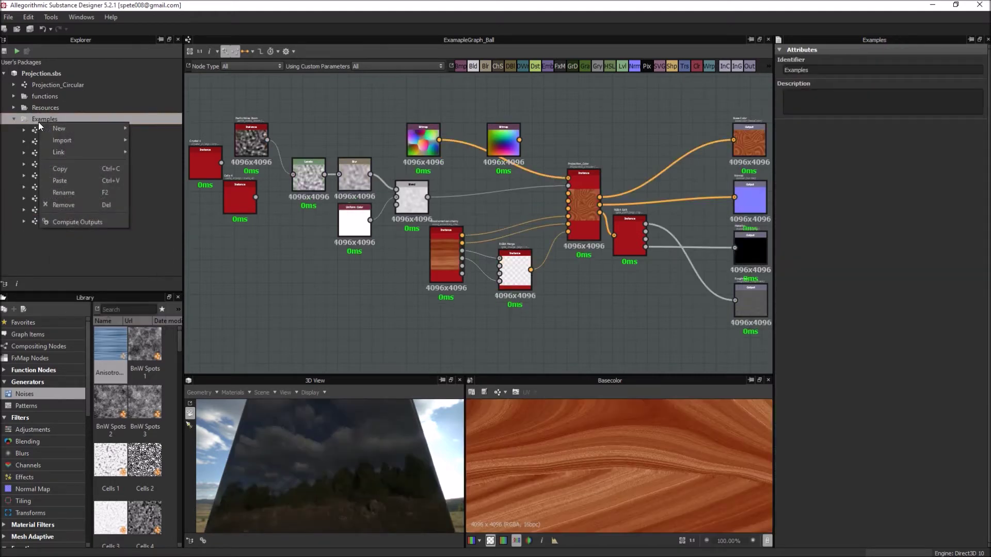
left_click(61, 180)
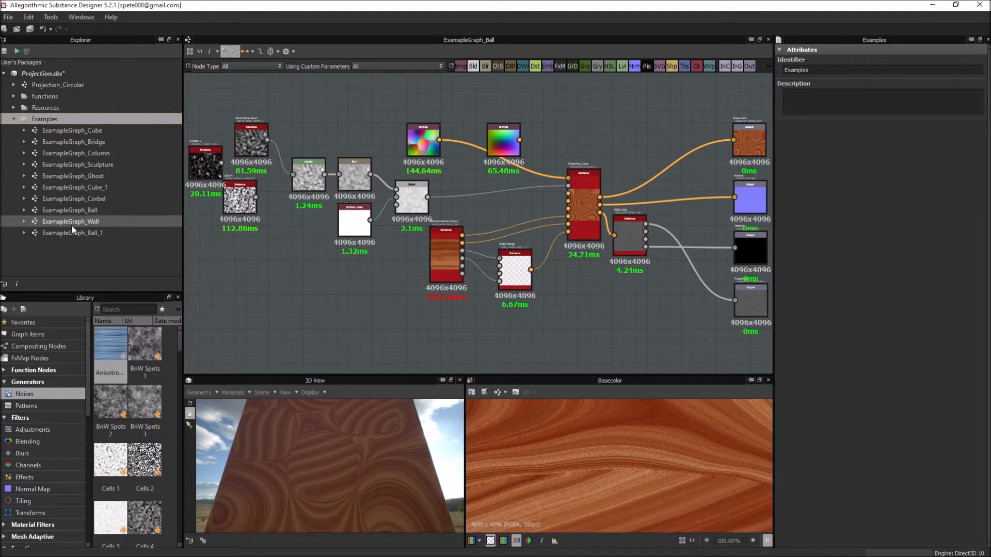
Rename the pasted graph copy to ExamapleGraph_Fracture_Test.
double_click(73, 233)
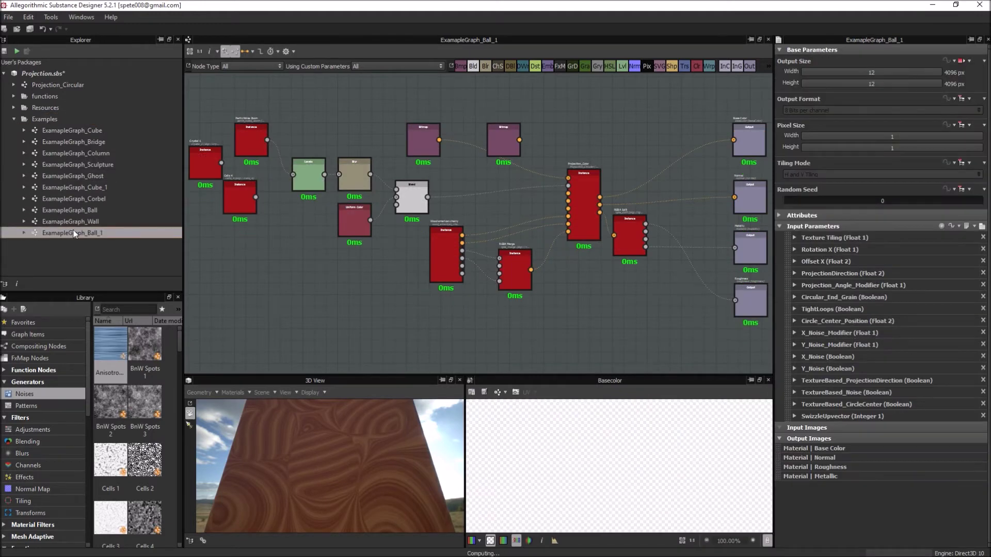
left_click(73, 233)
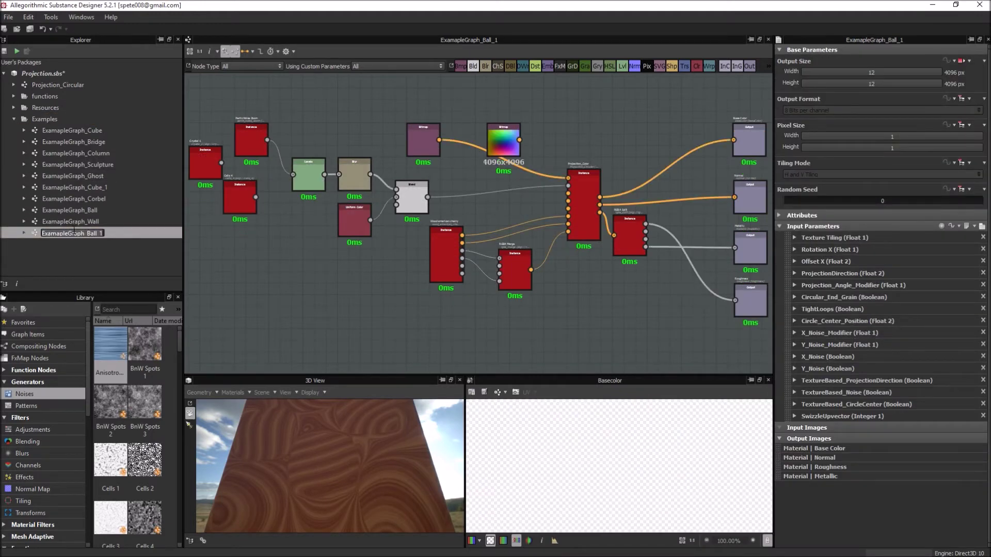
key("BackSpace")
key("BackSpace")
key("BackSpace")
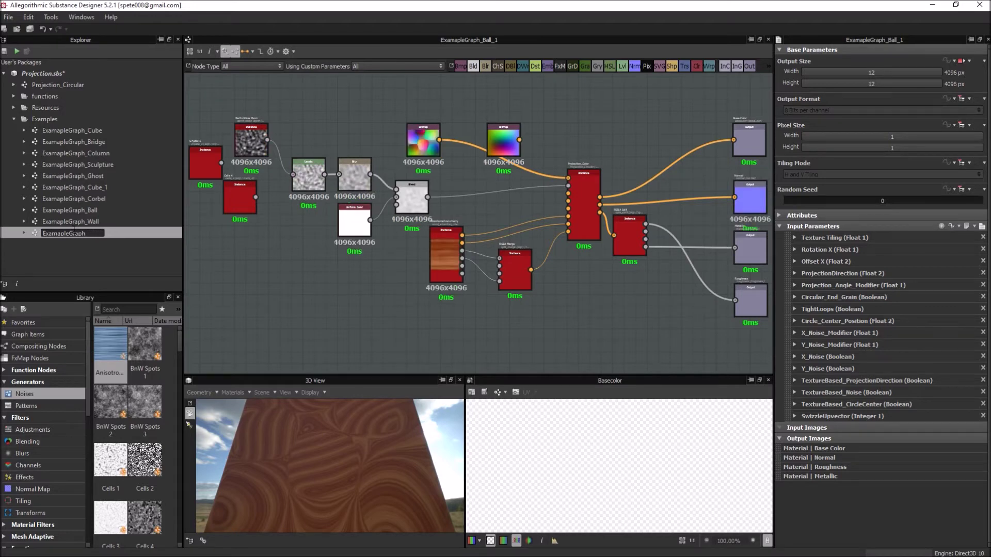
type("_Fracture_Test")
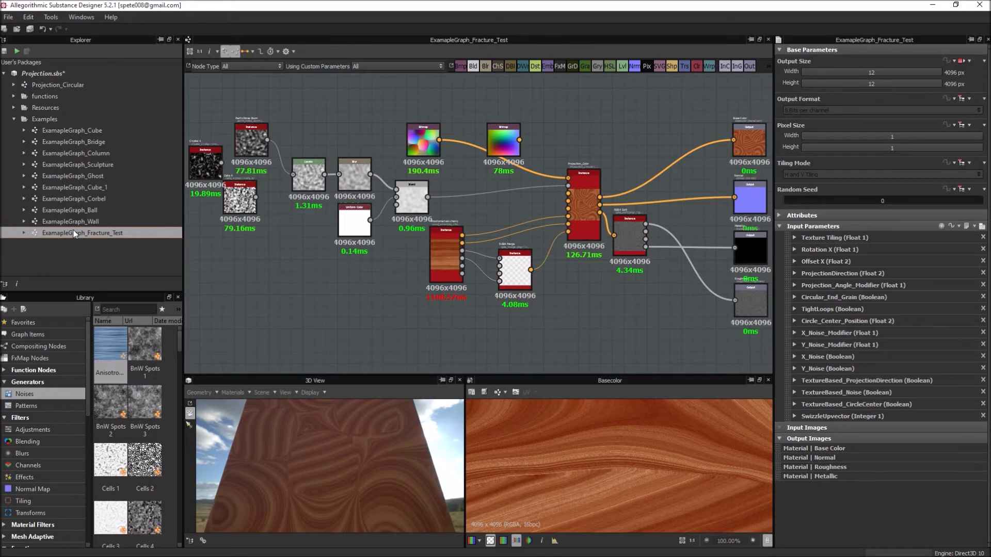
left_click(13, 105)
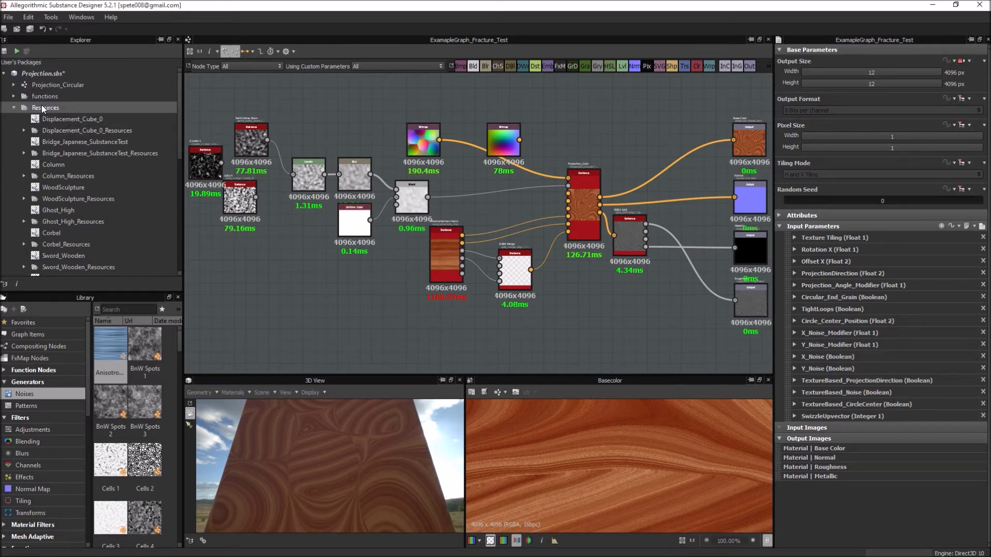
Bake a Position map from the Fracture_Test mesh with Bake model Information.
scroll(61, 129, "down", 5)
scroll(61, 129, "down", 5)
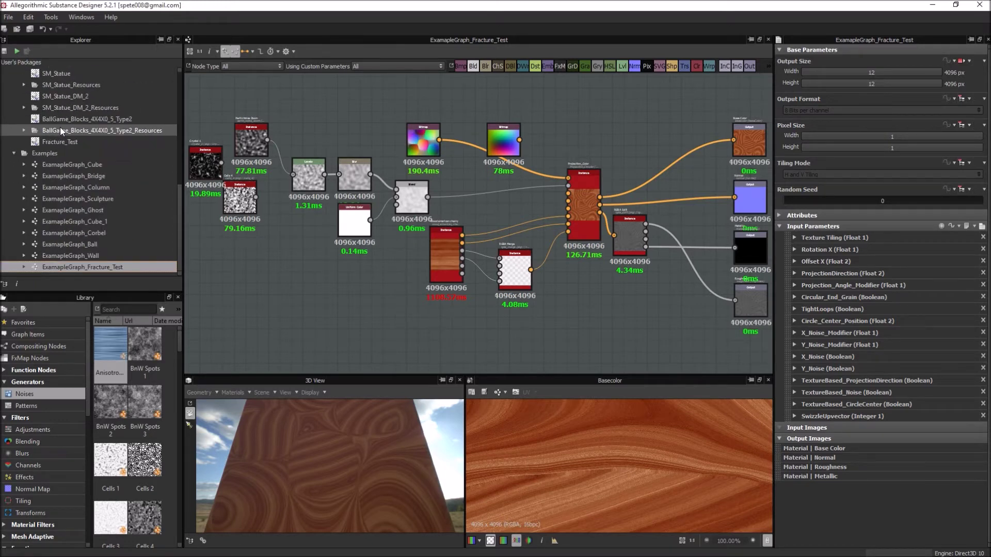
right_click(55, 140)
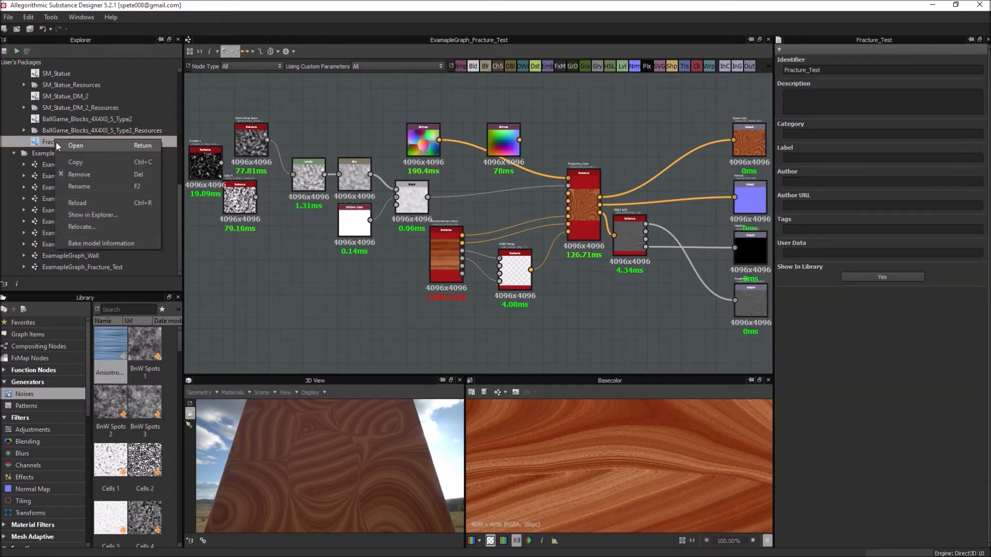
left_click(88, 244)
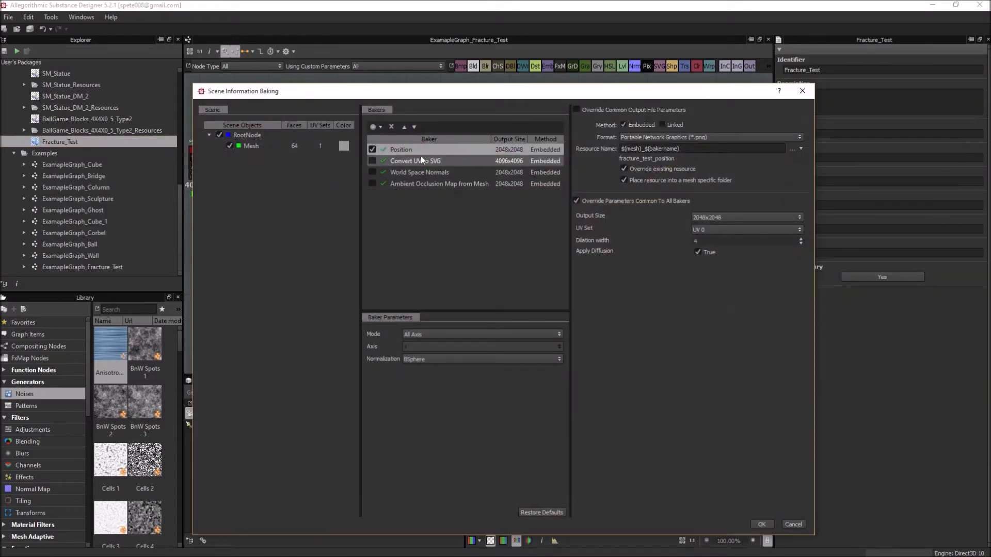
left_click(761, 522)
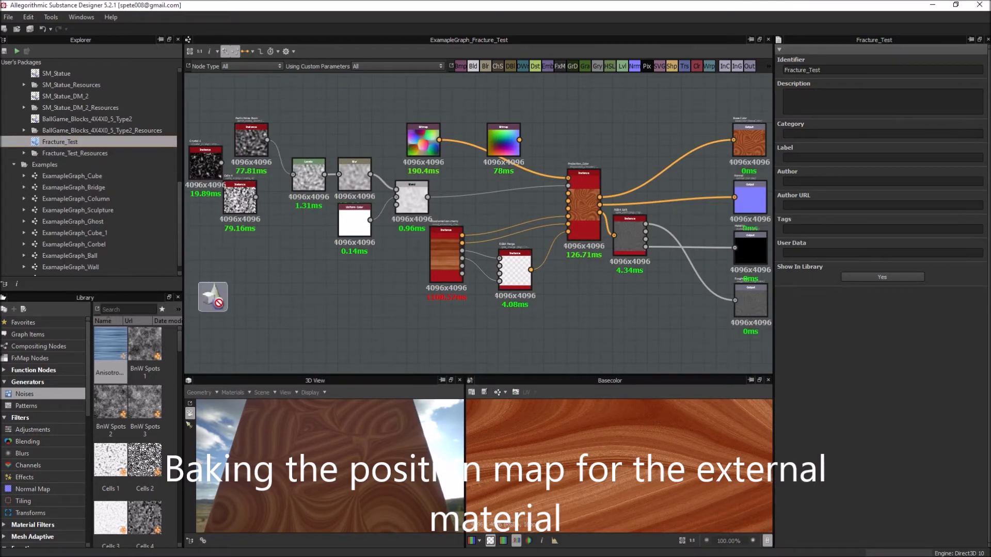
Load Fracture_Test into the 3D view and wire its baked position map into the Projection node.
left_click_drag(210, 289, 312, 457)
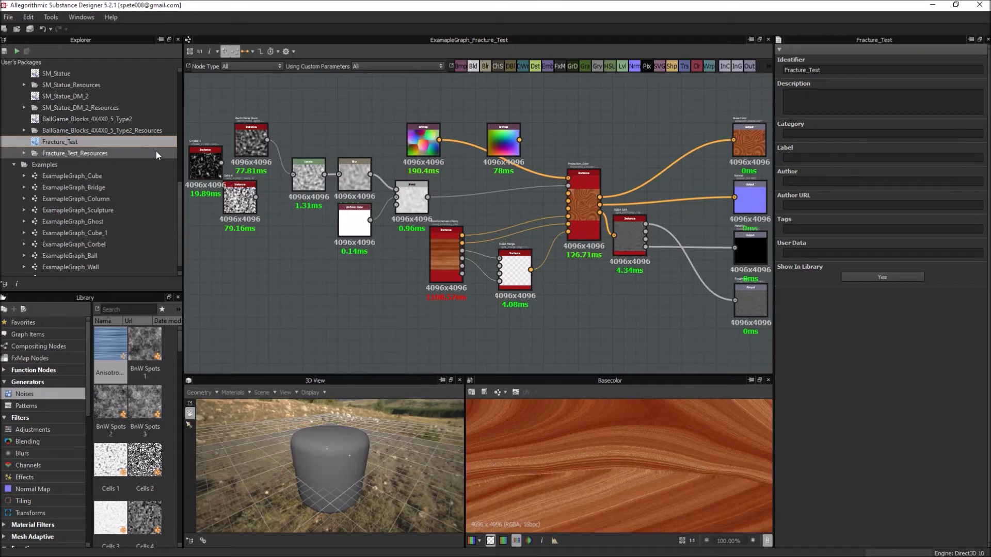
left_click(23, 153)
left_click_drag(64, 164, 227, 168)
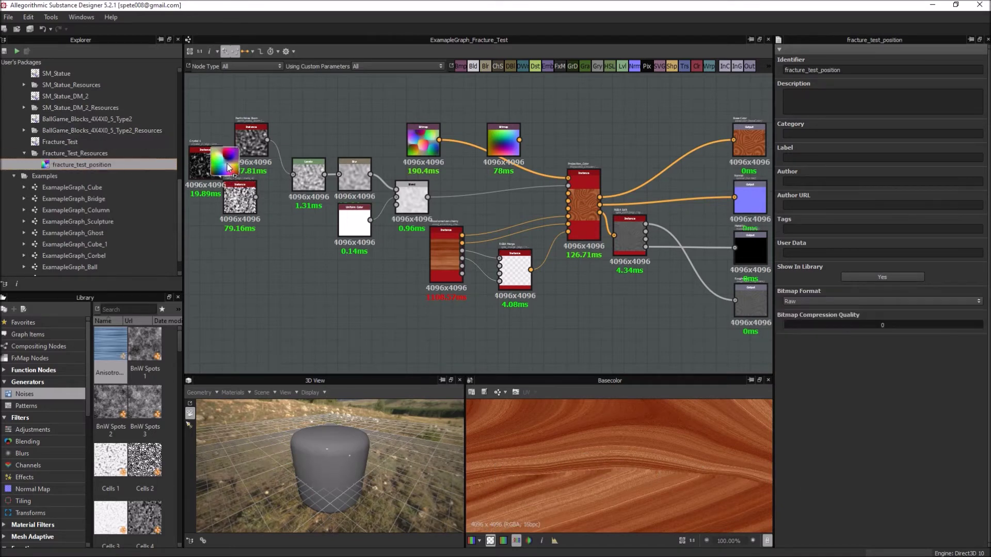
left_click_drag(335, 127, 333, 129)
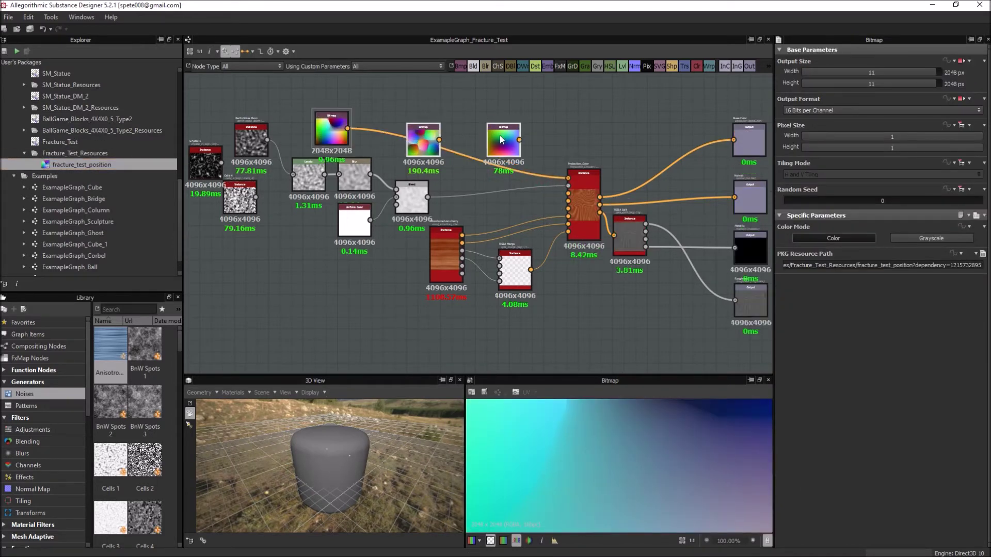
Apply the graph's wood material to the preview mesh and set ProjectionDirection X to 0.2.
left_click(233, 392)
left_click(329, 471)
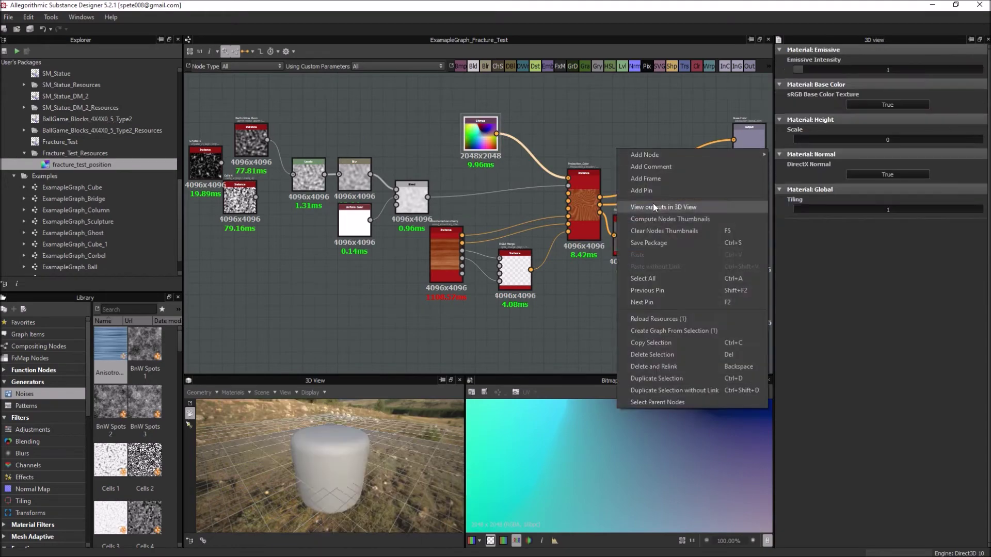
left_click_drag(329, 468, 286, 479)
scroll(398, 475, "up", 3)
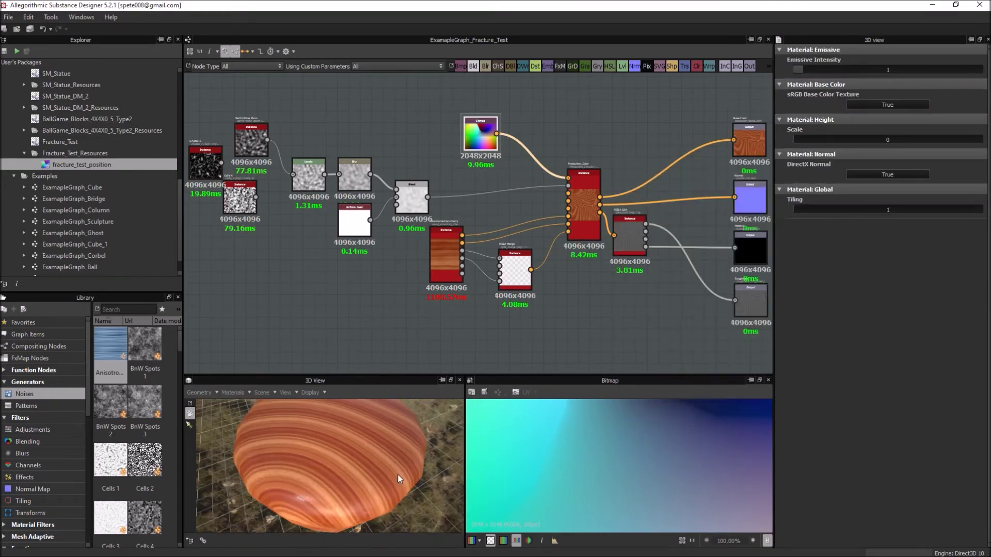
left_click(574, 237)
left_click_drag(871, 379, 905, 378)
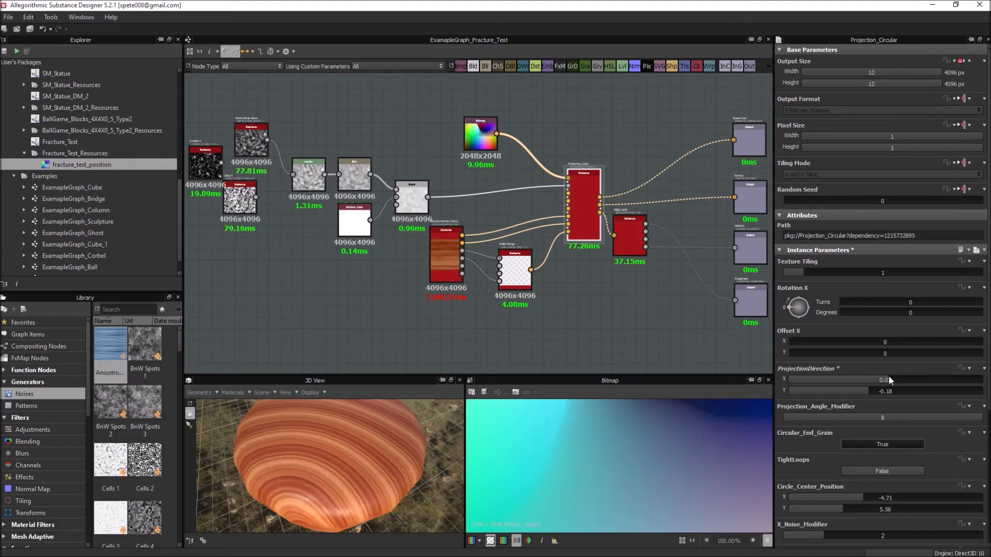
Show the base color output and begin saving it, browsing toward the BallGame_Blocks folder.
middle_click_drag(516, 310, 373, 246)
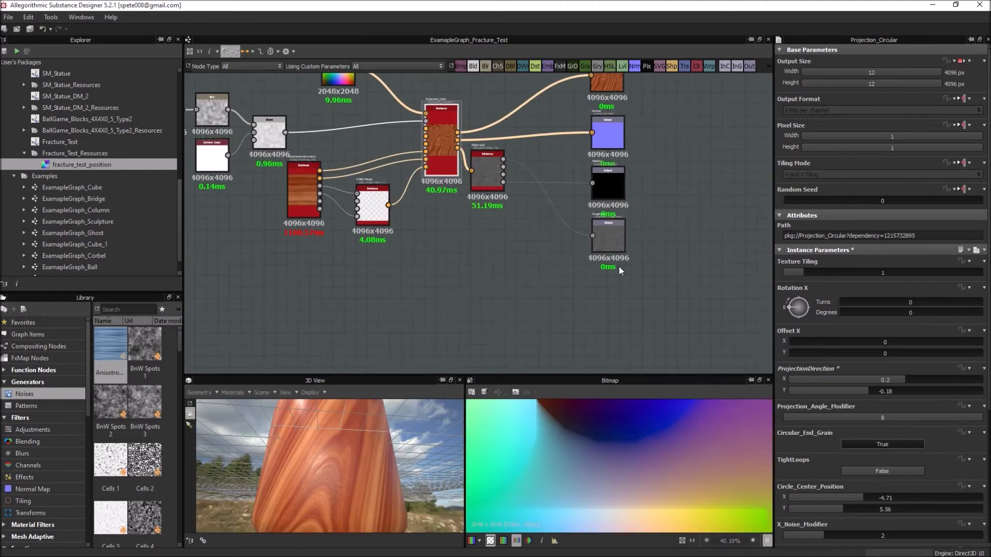
double_click(607, 85)
scroll(648, 436, "down", 8)
left_click_drag(383, 416, 355, 486)
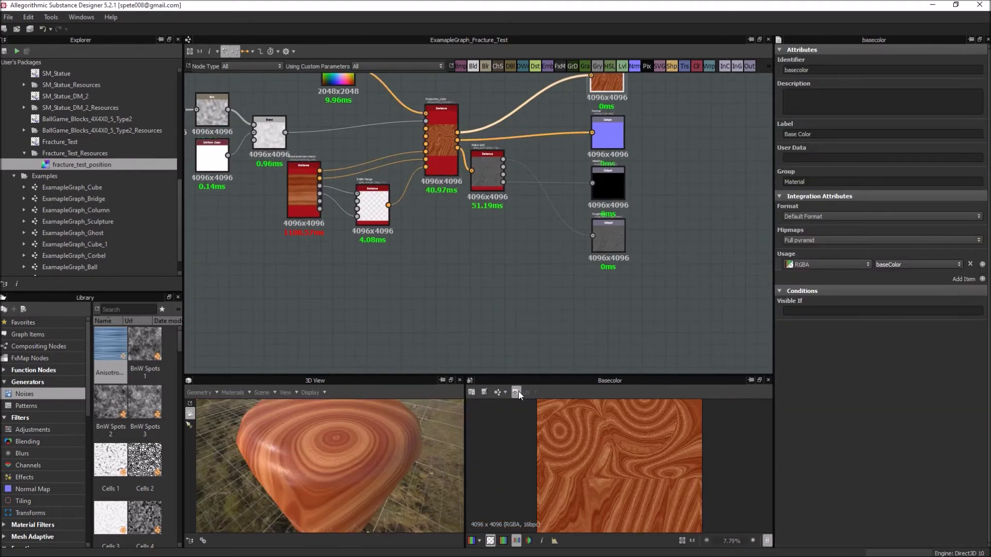
left_click(487, 393)
left_click(36, 201)
double_click(110, 82)
double_click(110, 83)
double_click(109, 82)
Create a FractureTest folder and save the base color there as FractureTest_Outside_BC.png.
left_click(73, 54)
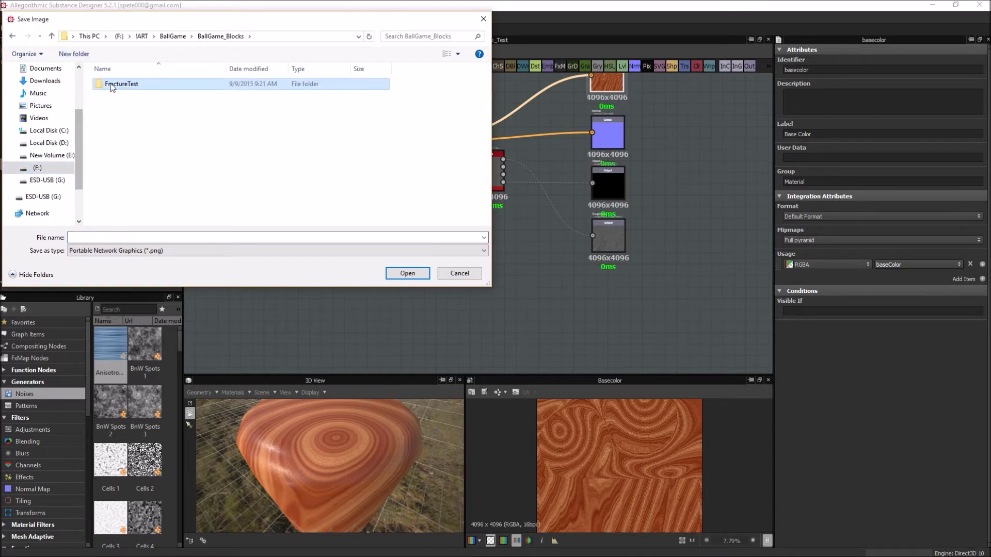
double_click(111, 84)
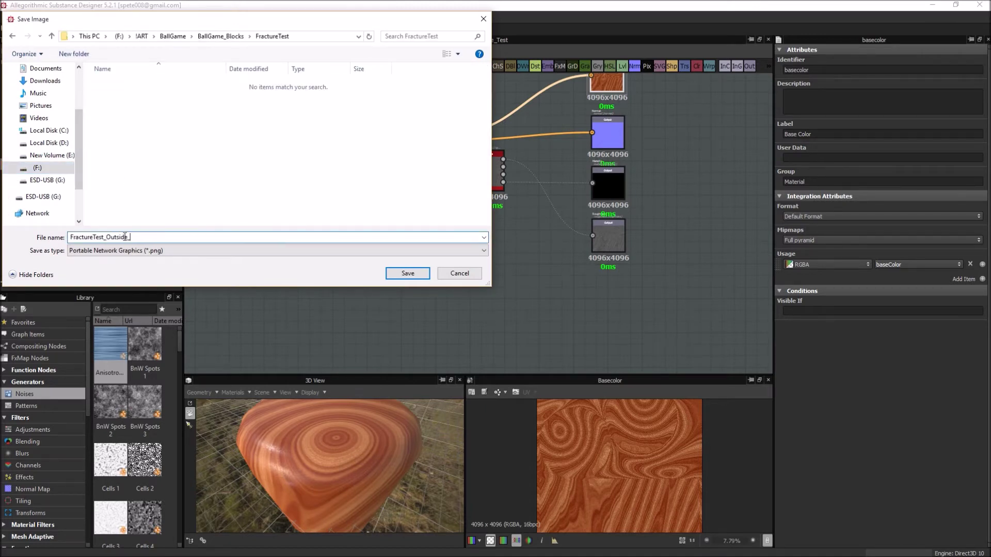
key("Return")
Save the Normal and Roughness outputs as FractureTest_Outside_Normal and FractureTest_Outside_Roughness.
left_click_drag(615, 127, 609, 127)
left_click(484, 393)
type("FractureTest_Outside_Normal")
key("Return")
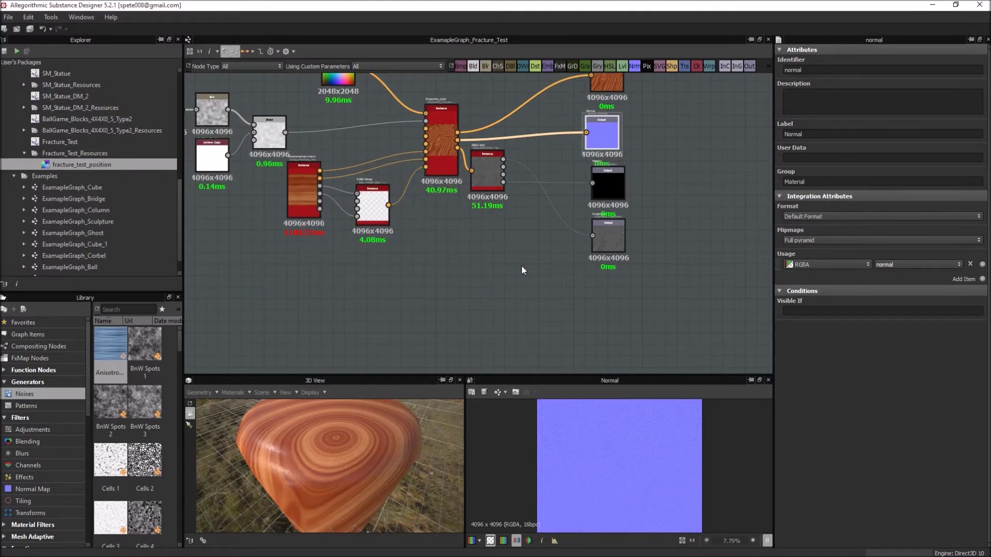
left_click(607, 235)
left_click(484, 392)
type("FractureTest_Outside_Roughness")
key("Return")
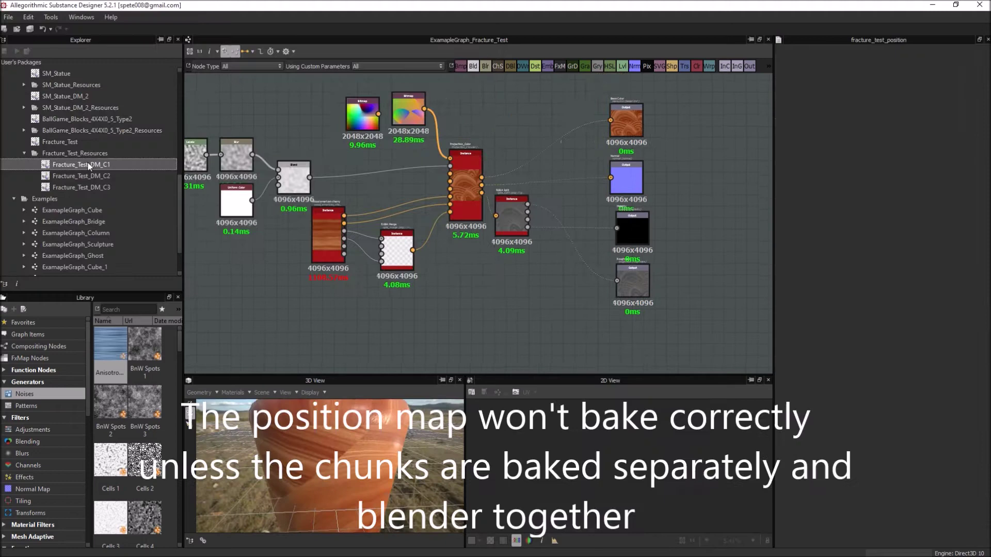
Switch the 3D preview to show the Inside_Fractured material set.
left_click(233, 392)
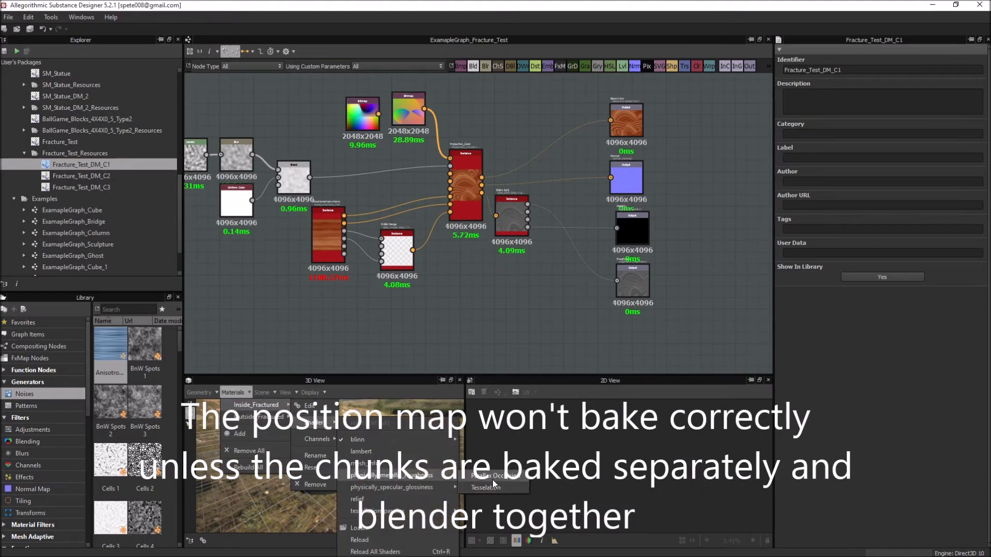
left_click(493, 488)
right_click(445, 322)
left_click(490, 379)
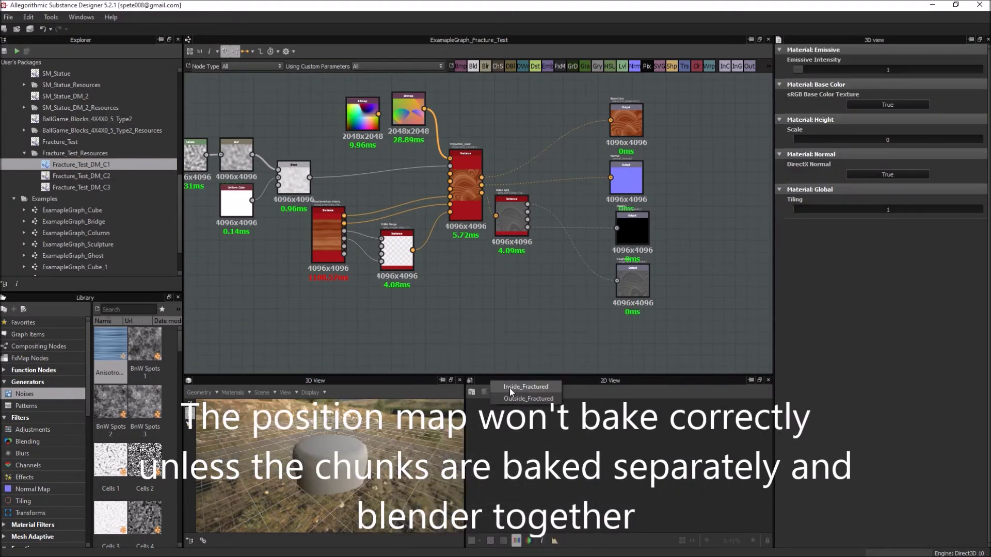
left_click(509, 388)
Bake Fracture_Test_DM_C1's position map excluding Outside_Fractured faces and add it to the graph.
right_click(89, 165)
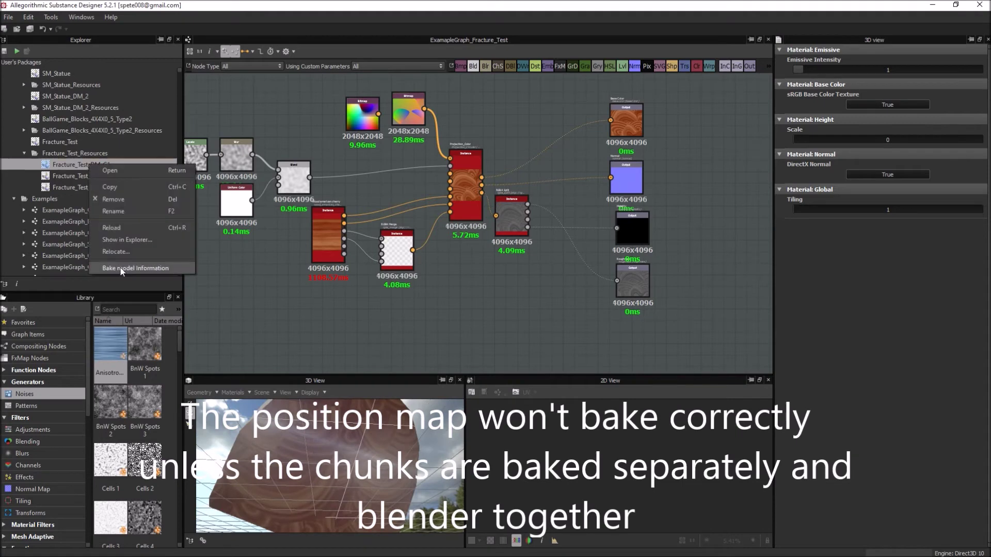
left_click(123, 268)
left_click(240, 168)
left_click(761, 524)
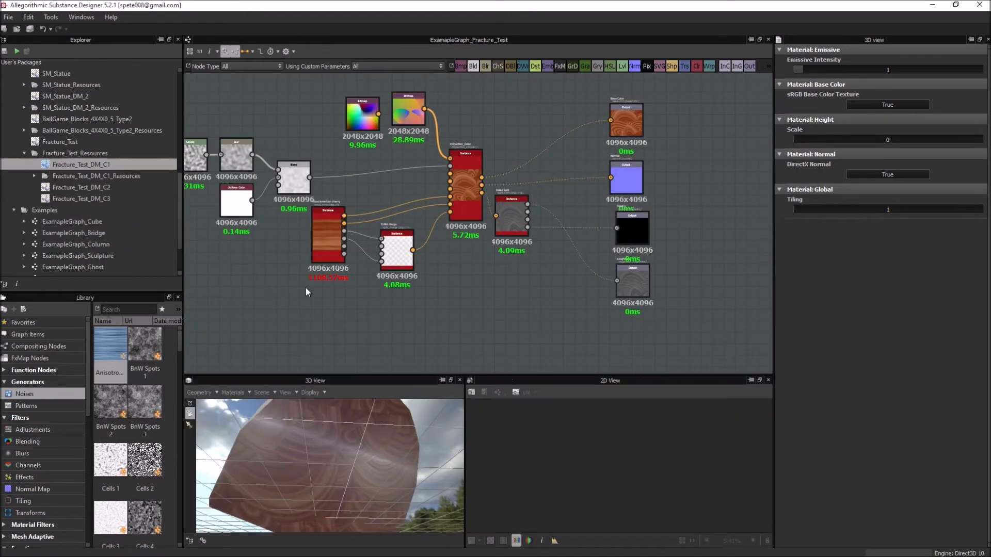
mouse_move(96, 187)
left_mouse_down()
mouse_move(316, 131)
mouse_move(450, 159)
left_mouse_up()
Rebake the chunk's position map on UV Set UV 1, the second UV channel.
right_click(72, 187)
left_click(104, 285)
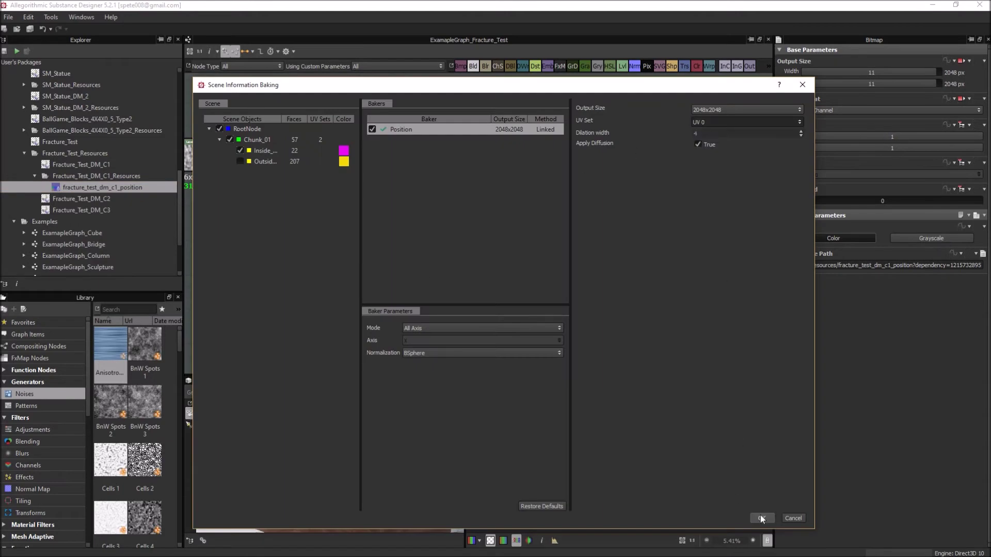
left_click(761, 519)
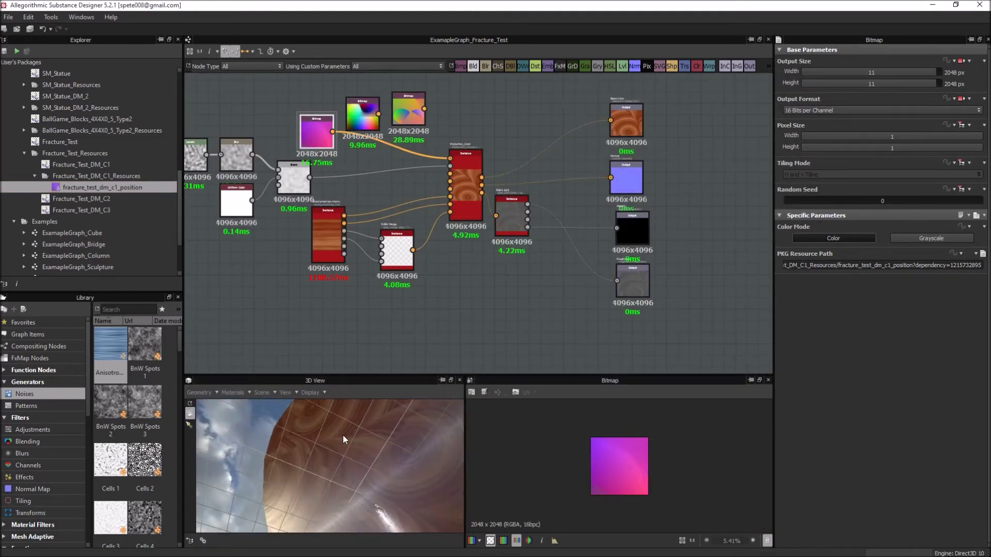
left_click(465, 193)
double_click(98, 187)
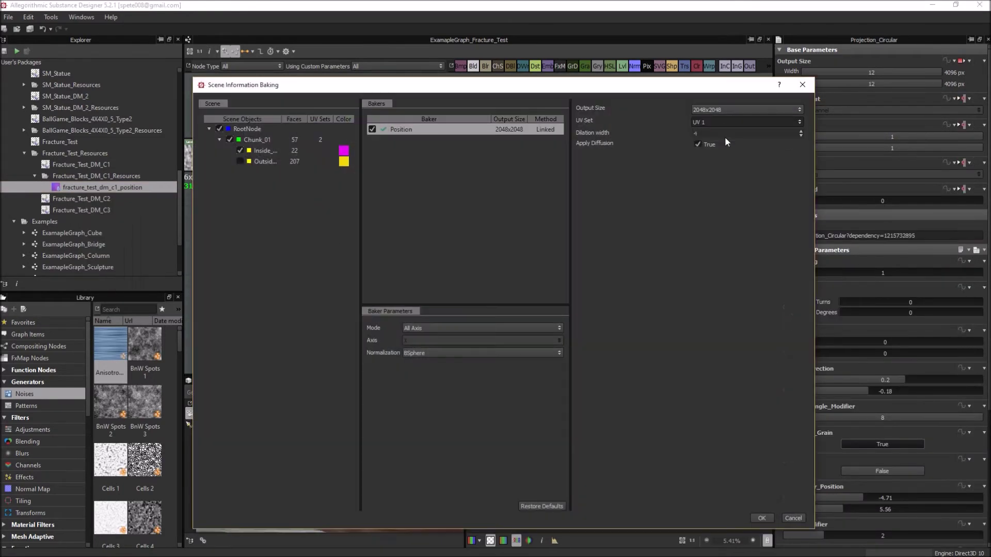
left_click(761, 518)
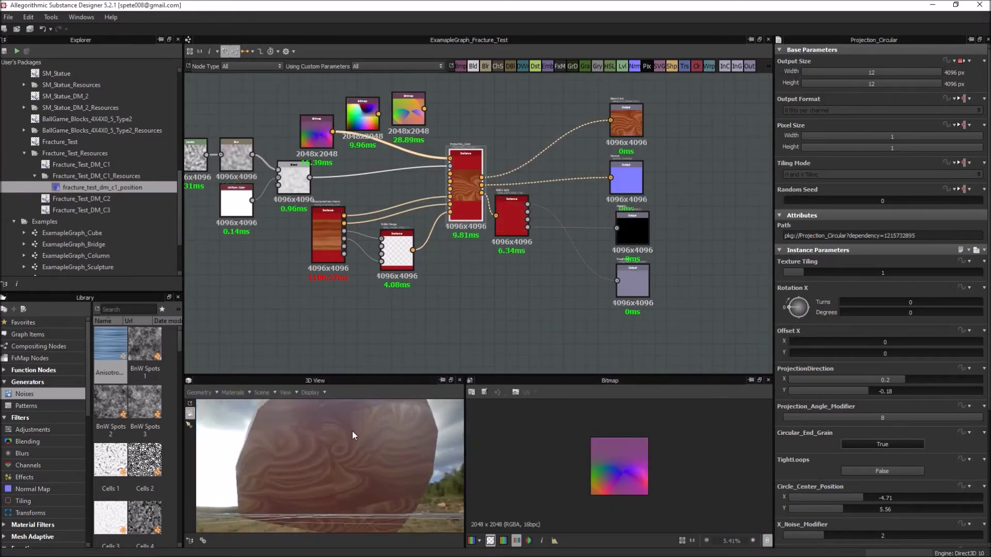
Show the base color with parallax occlusion preview shading, then reopen the position bake settings.
double_click(626, 122)
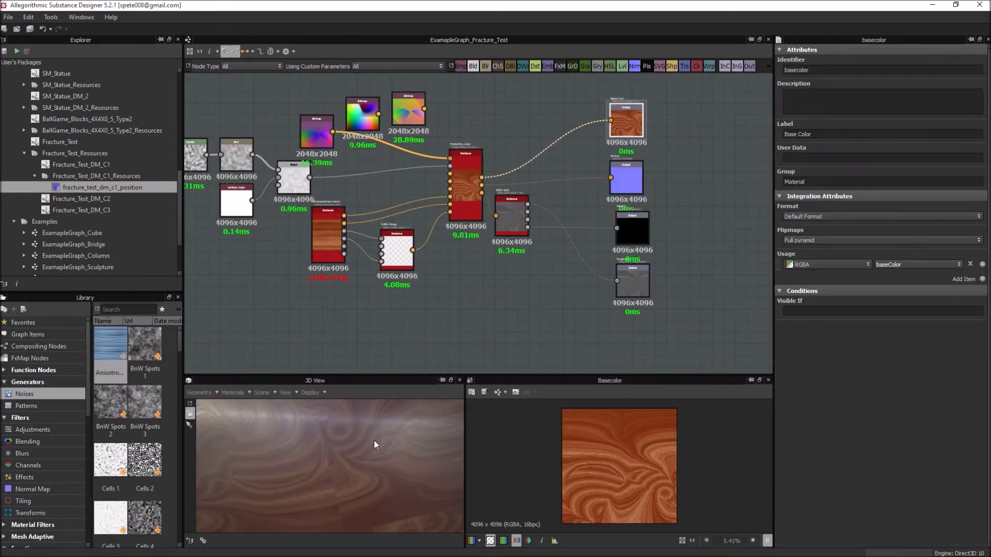
left_click(232, 393)
mouse_move(323, 422)
left_click(476, 476)
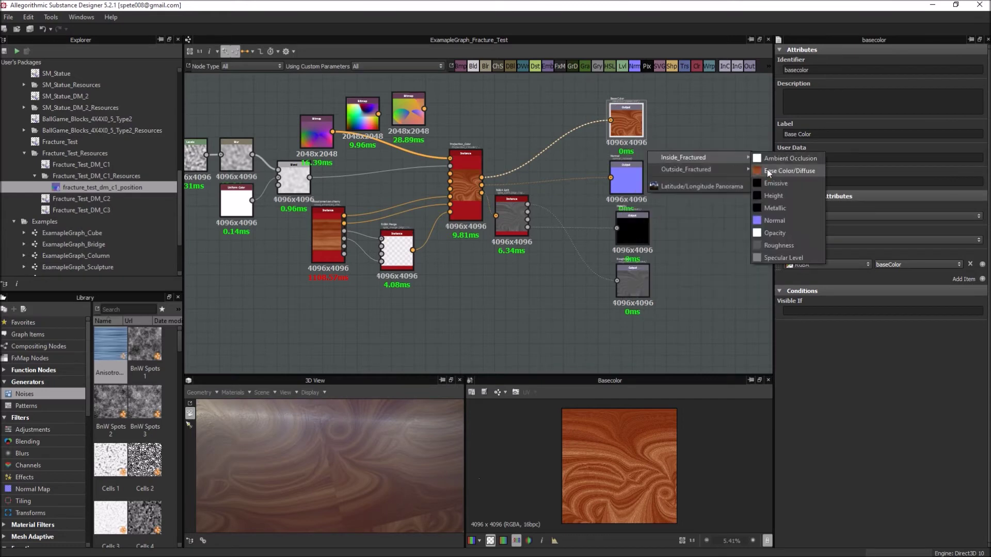
left_click_drag(332, 442, 379, 465)
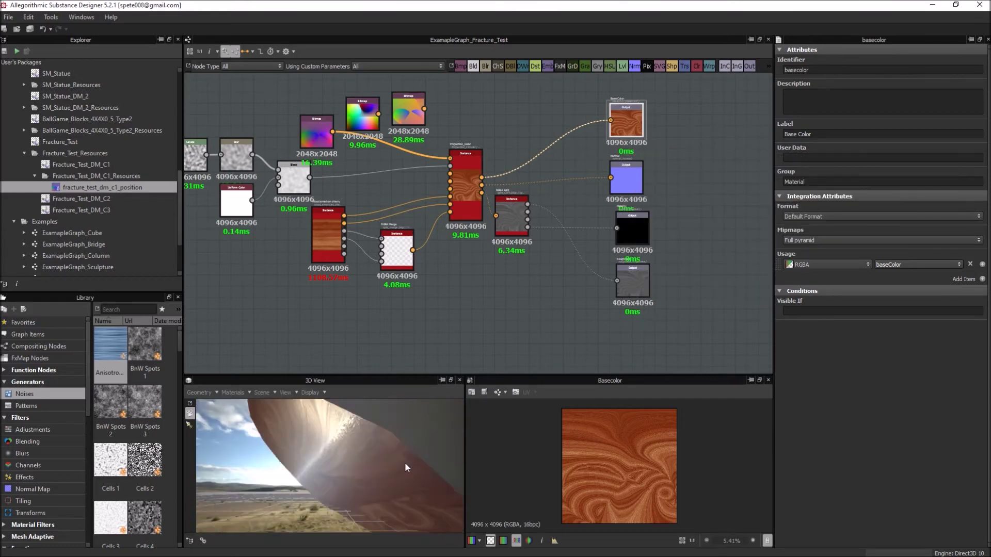
left_click_drag(325, 142, 347, 163)
left_click(444, 232)
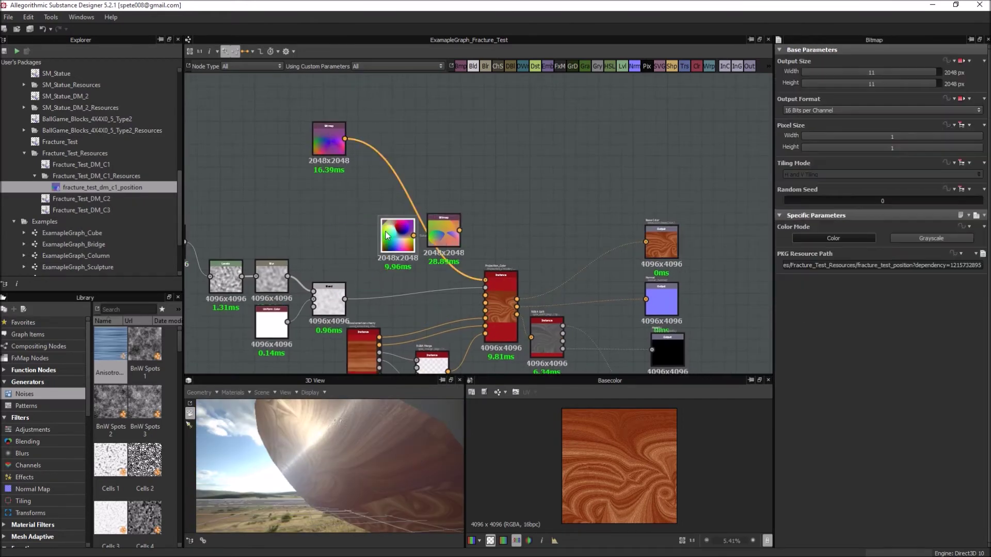
left_click(221, 173)
right_click(106, 187)
left_click(119, 198)
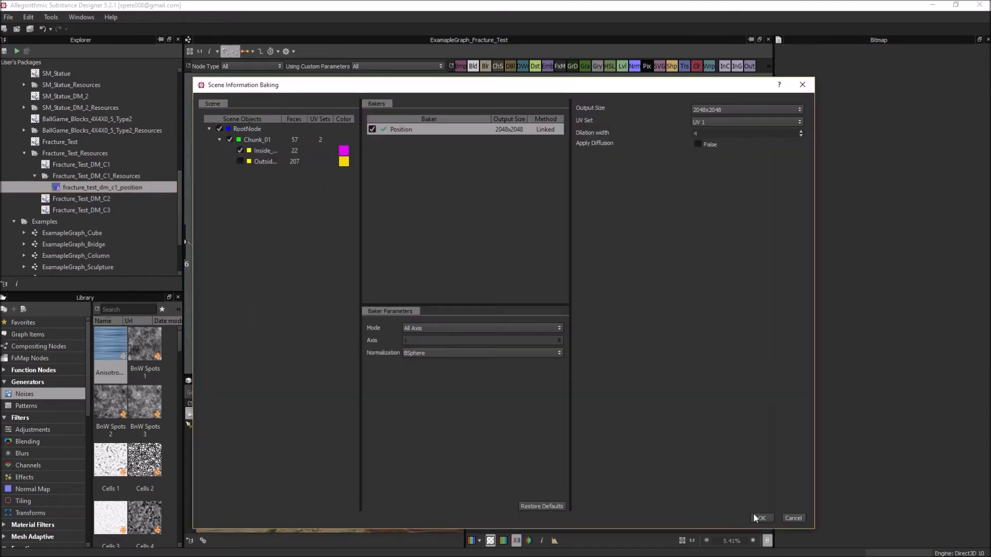
Bake the C2 position map with diffusion off and place it in the graph.
left_click(761, 518)
right_click(78, 199)
left_click(90, 210)
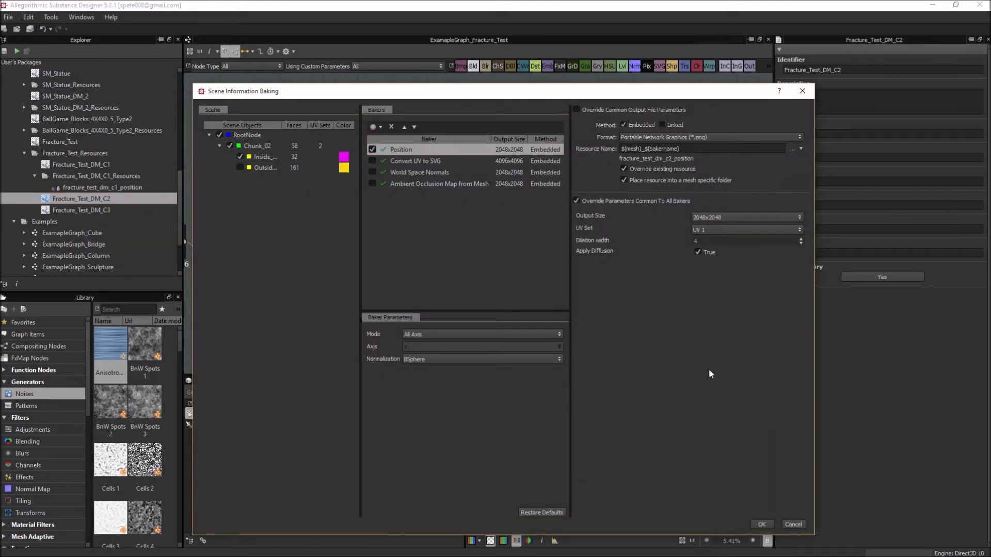
left_click(761, 522)
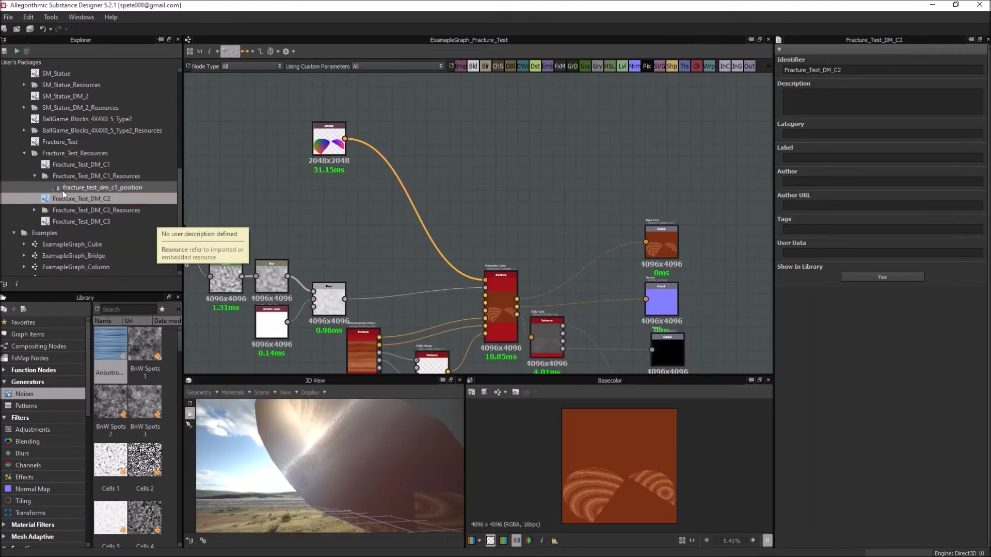
left_click_drag(69, 222, 306, 214)
Bake the C3 position map from its selected UV set and place it in the graph.
right_click(114, 233)
left_click(127, 244)
left_click(761, 518)
left_click(54, 233)
right_click(53, 232)
left_click(72, 323)
left_click(712, 229)
left_click(700, 246)
left_click(761, 524)
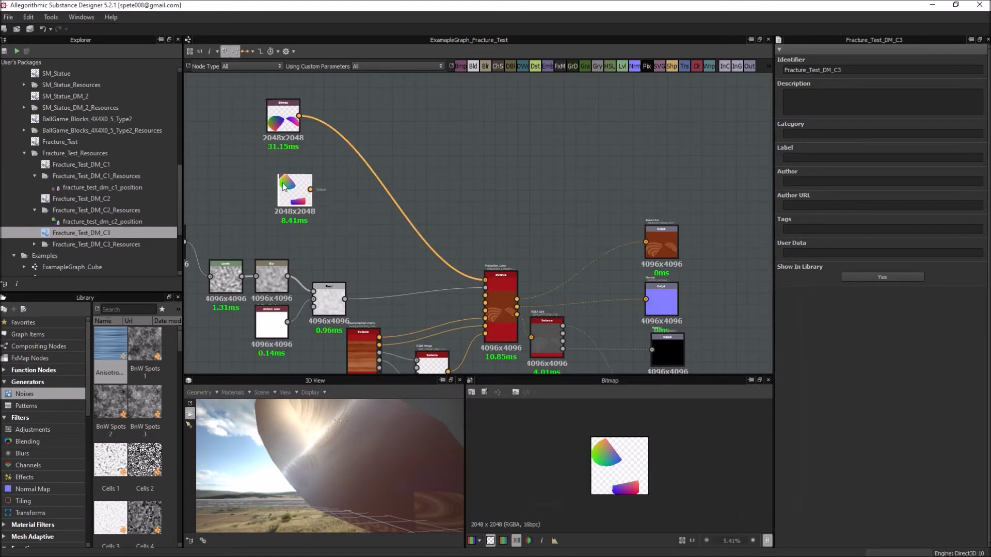
left_click_drag(103, 256, 281, 227)
right_click(152, 255)
left_click(168, 346)
left_click(760, 518)
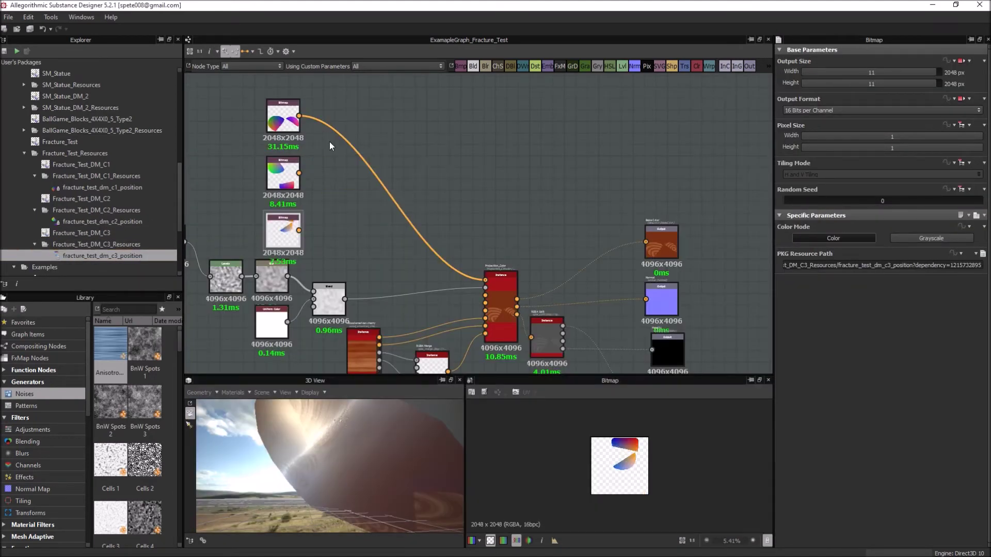
Chain two Blend nodes combining the three position maps, then start saving the base colour.
key("space")
left_click_drag(314, 146, 307, 172)
left_click_drag(328, 136, 340, 142)
mouse_move(356, 145)
left_mouse_down()
mouse_move(475, 221)
mouse_move(420, 192)
left_mouse_up()
mouse_move(298, 230)
left_mouse_down()
mouse_move(405, 196)
mouse_move(382, 219)
mouse_move(484, 280)
left_mouse_up()
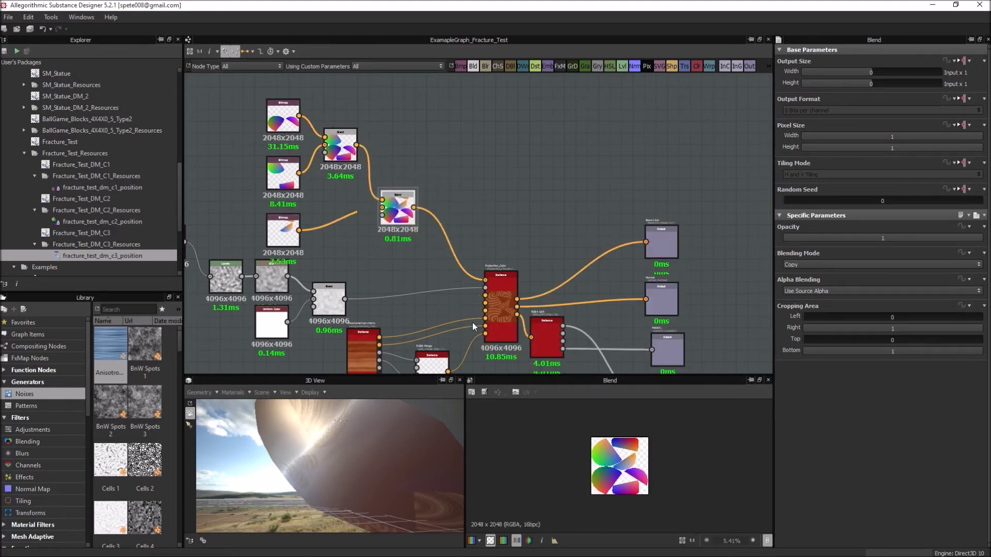
double_click(661, 243)
left_click(484, 391)
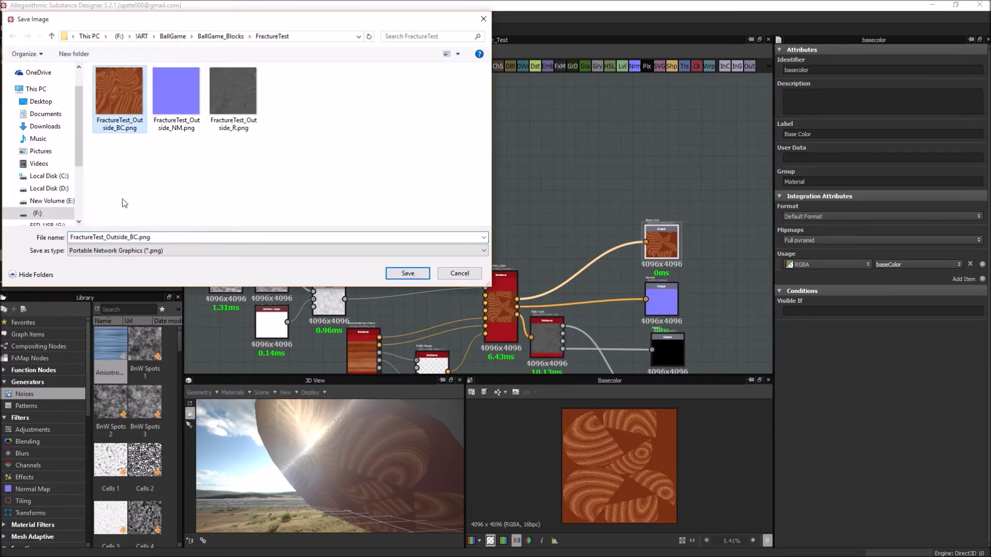
Save the base colour image, then save the normal output as FractureTest_Inside_NM.png.
key("Return")
double_click(660, 300)
left_click(484, 391)
left_click(112, 237)
key("BackSpace")
key("Return")
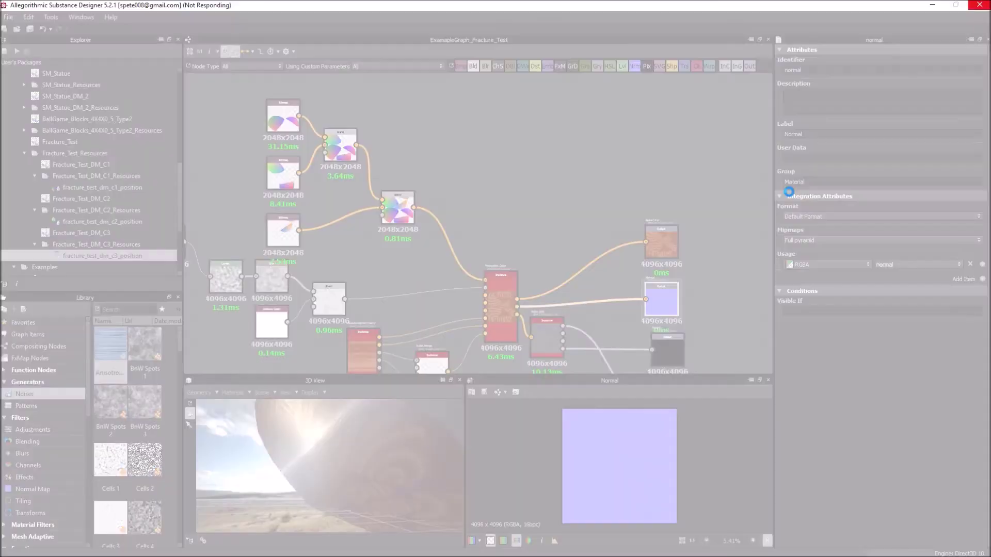
Preview the roughness output and start saving it as an image.
right_click(711, 258)
middle_click_drag(711, 258, 645, 97)
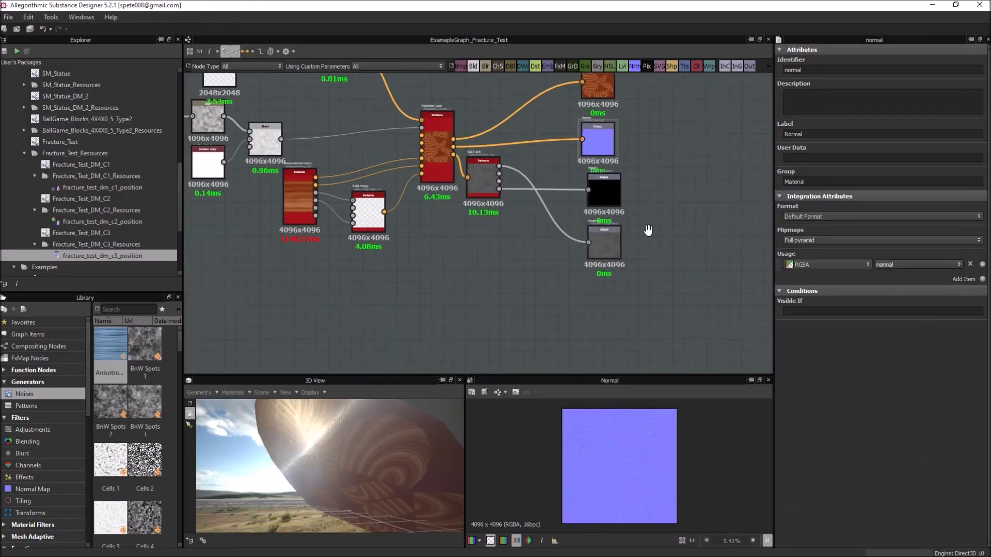
double_click(601, 241)
left_click(484, 391)
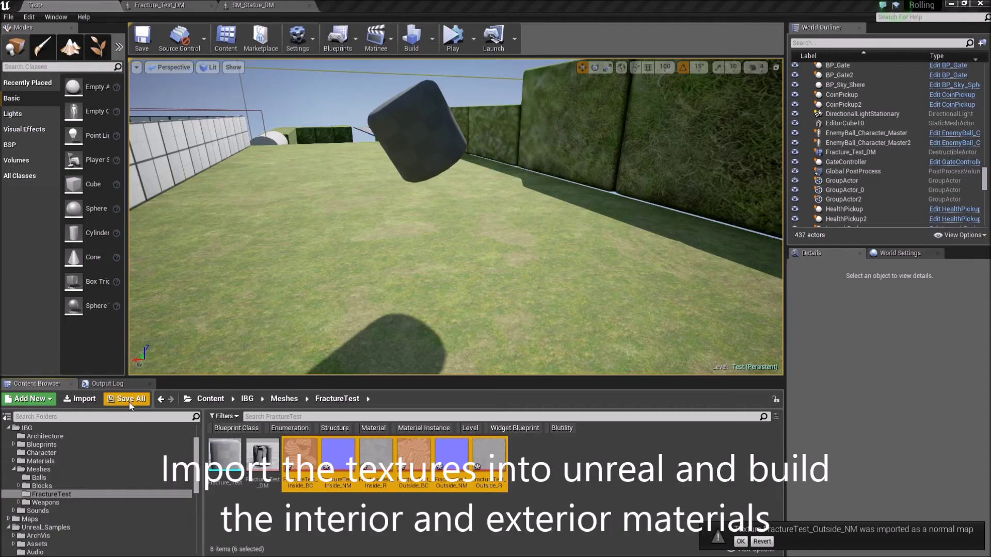
Save the imported textures and create two materials, FT_Inside and FT_Outside.
left_click(584, 380)
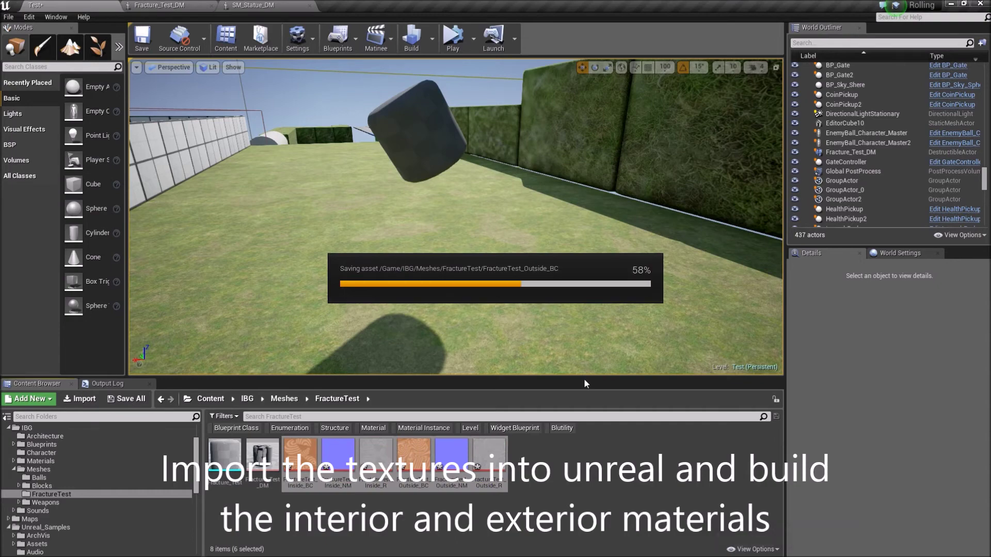
right_click(554, 480)
left_click(583, 330)
right_click(593, 335)
left_click(612, 336)
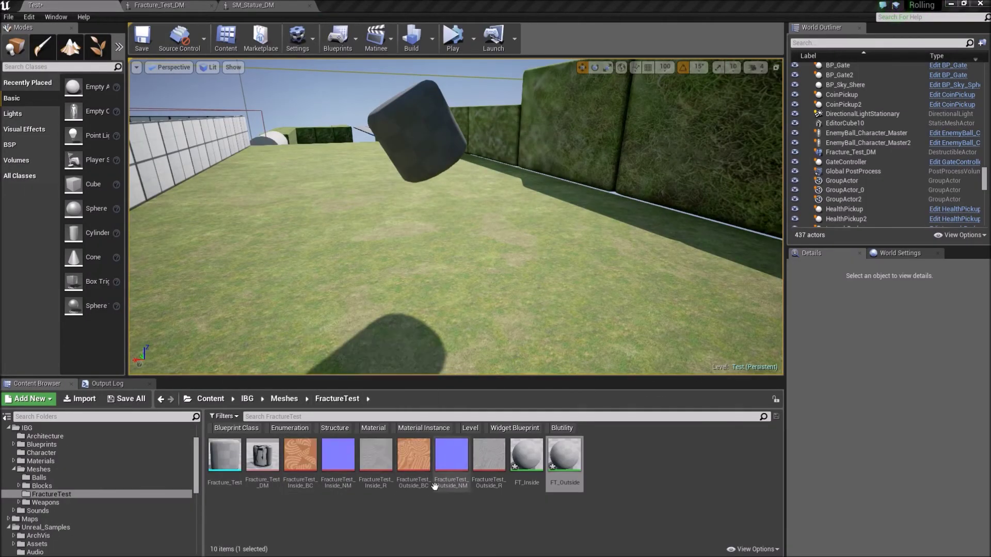
Wire the Outside textures into FT_Outside's Base Color, Normal and Roughness, and save.
left_click(413, 455)
left_click(488, 455, "shift")
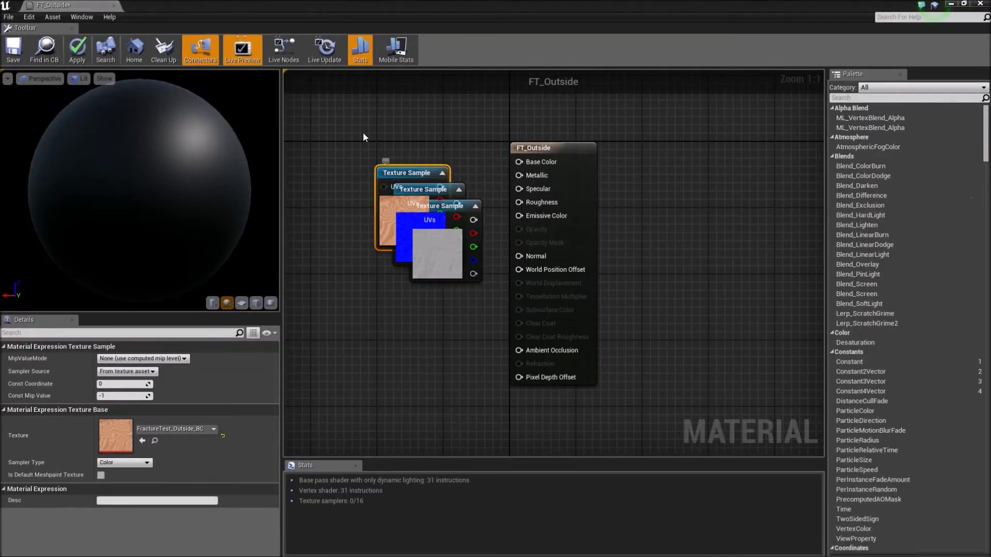
left_click_drag(408, 154, 519, 162)
left_click_drag(408, 245, 519, 256)
left_click_drag(416, 336, 519, 202)
left_click(13, 50)
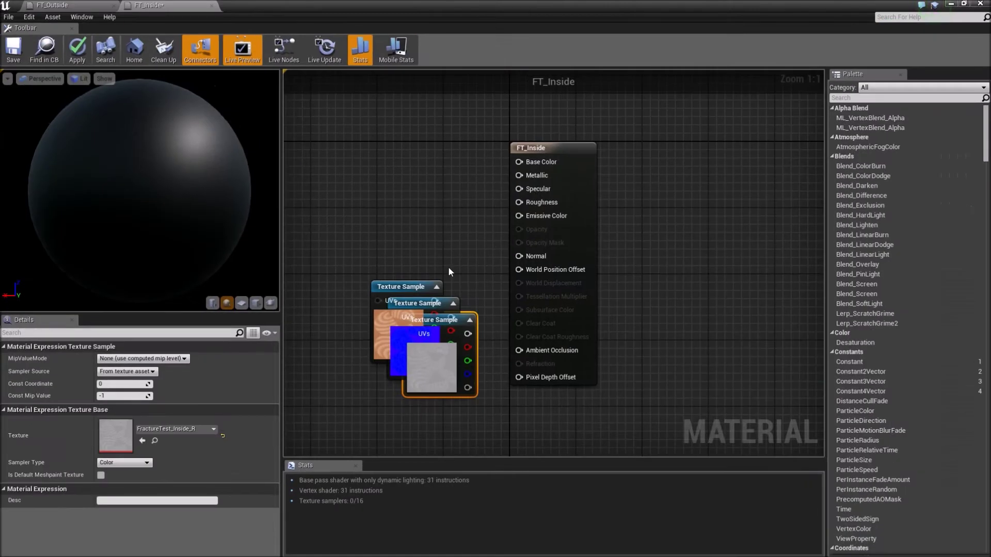
Wire the Inside textures into FT_Inside's Base Color, Normal and Roughness, and save.
mouse_move(448, 266)
left_mouse_down()
mouse_move(391, 124)
mouse_move(391, 132)
left_mouse_up()
left_click_drag(391, 129, 519, 162)
left_click_drag(467, 333, 519, 202)
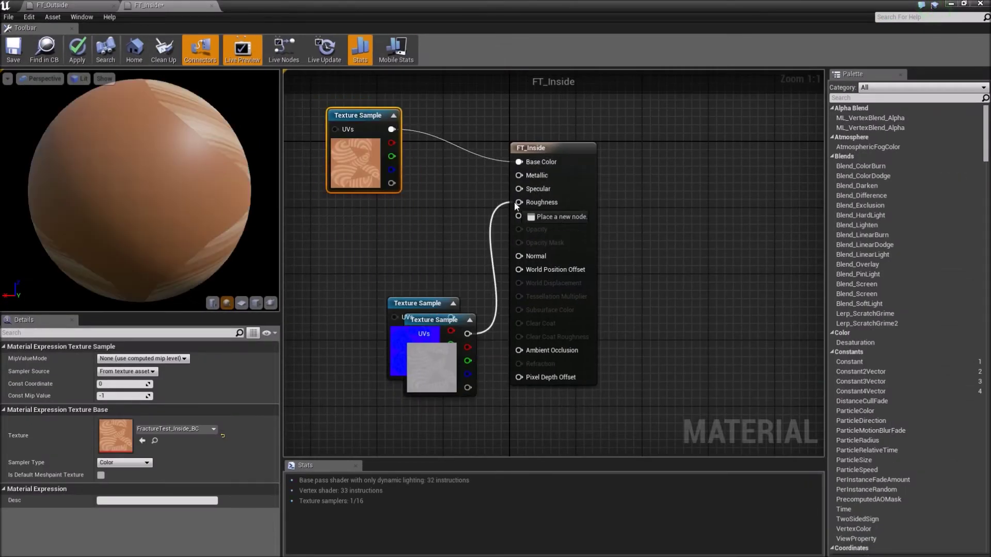
left_click_drag(434, 319, 365, 206)
mouse_move(417, 303)
left_mouse_down()
mouse_move(366, 306)
mouse_move(519, 256)
left_mouse_up()
left_click(13, 50)
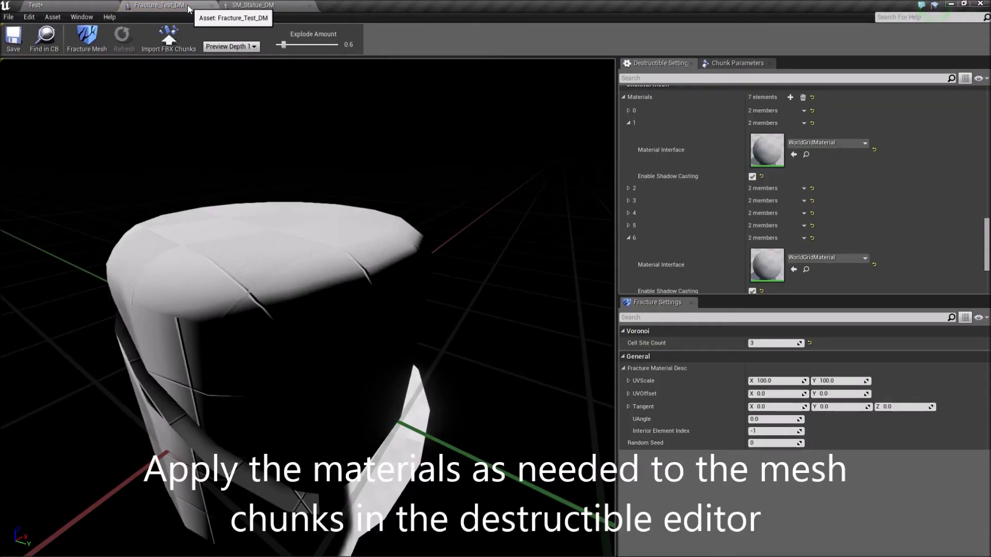
Close the statue editor, widen the destructible mesh editor, and assign FT_Outside to slot 0.
left_click(309, 5)
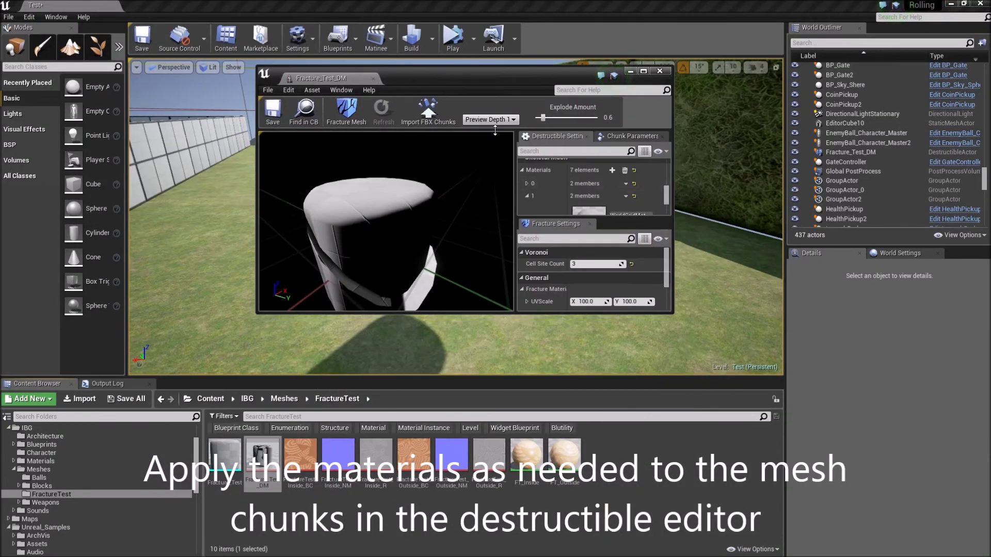
scroll(557, 193, "up", 2)
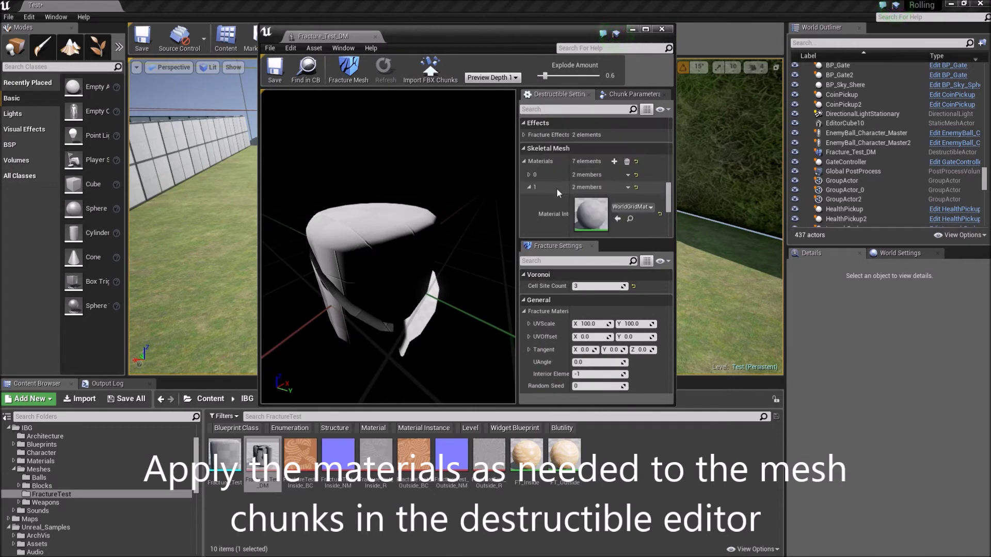
left_click_drag(675, 184, 831, 186)
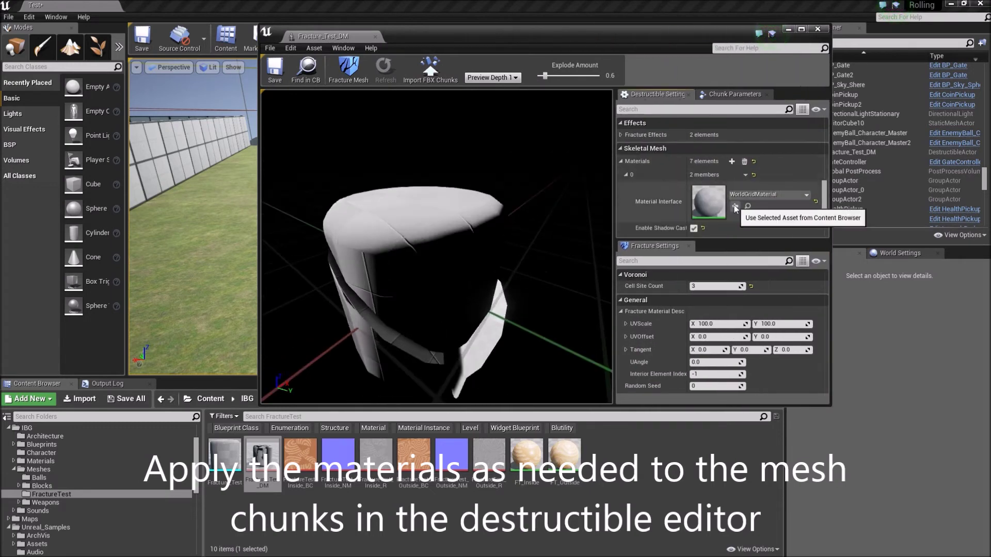
left_click_drag(564, 454, 708, 201)
mouse_move(512, 270)
left_mouse_down()
mouse_move(547, 268)
mouse_move(586, 202)
mouse_move(547, 207)
mouse_move(345, 285)
left_mouse_up()
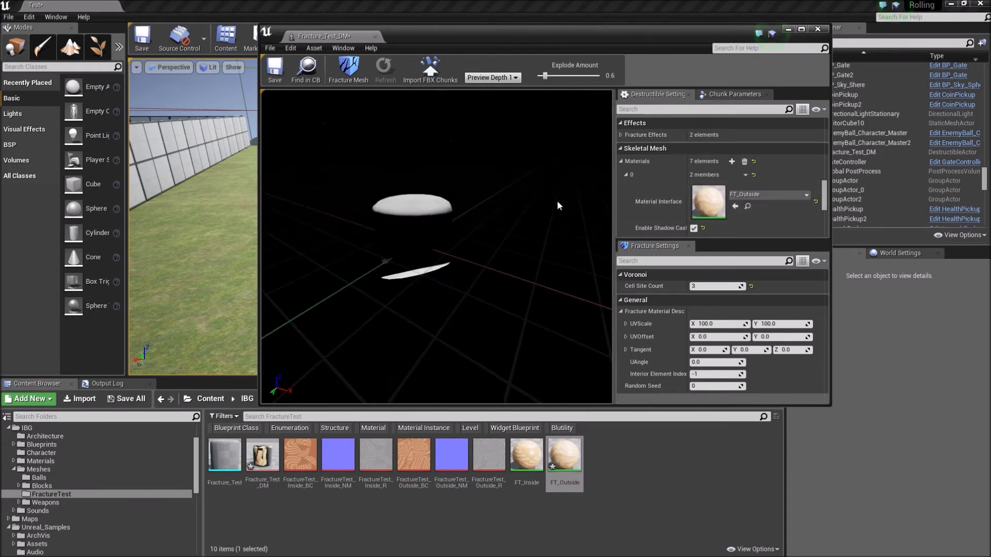
Preview depths 0 and 1, then assign FT_Inside to material slot 1.
left_click(493, 77)
left_click(500, 89)
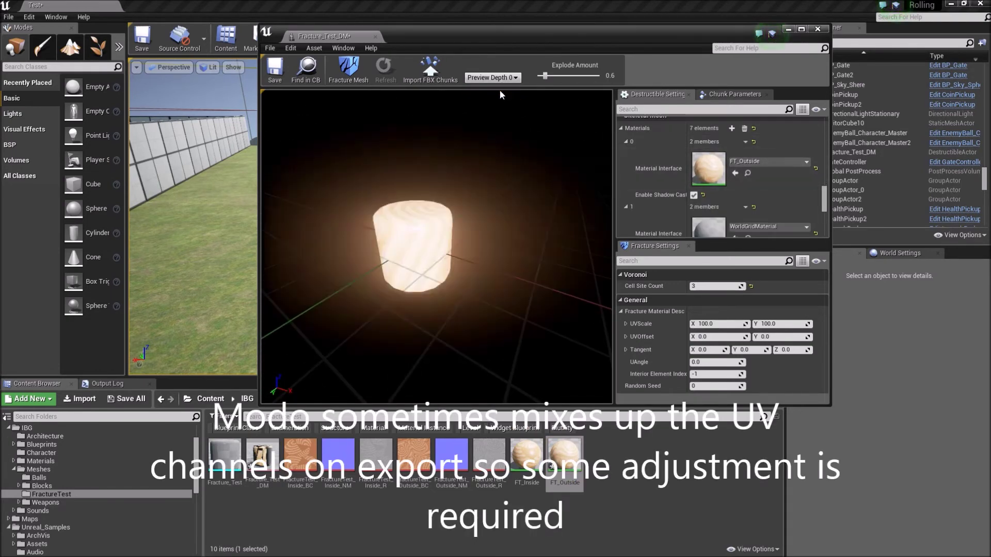
left_click(493, 78)
left_click(500, 99)
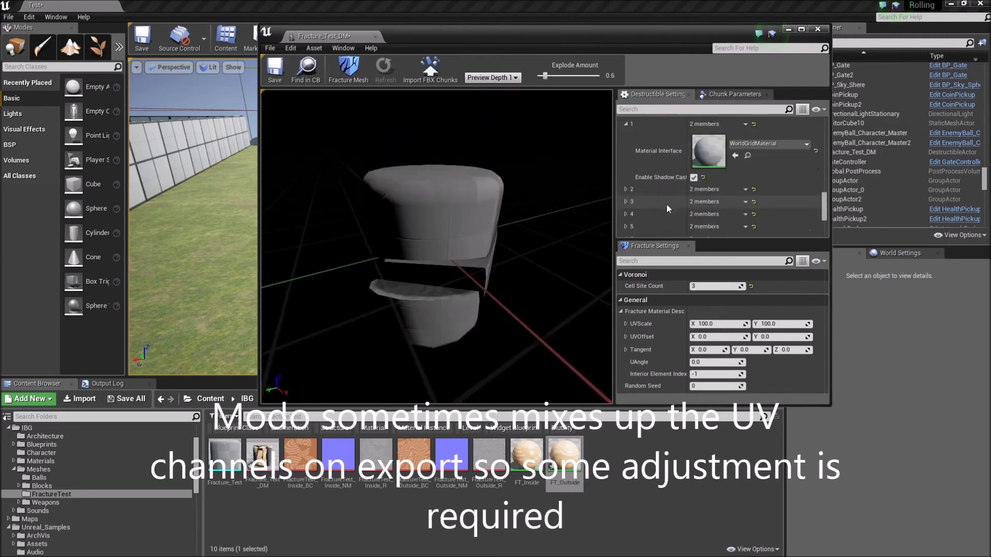
scroll(723, 171, "down", 3)
left_click_drag(526, 454, 707, 161)
left_click(625, 189)
mouse_move(545, 192)
left_mouse_down()
mouse_move(495, 222)
mouse_move(525, 295)
left_mouse_up()
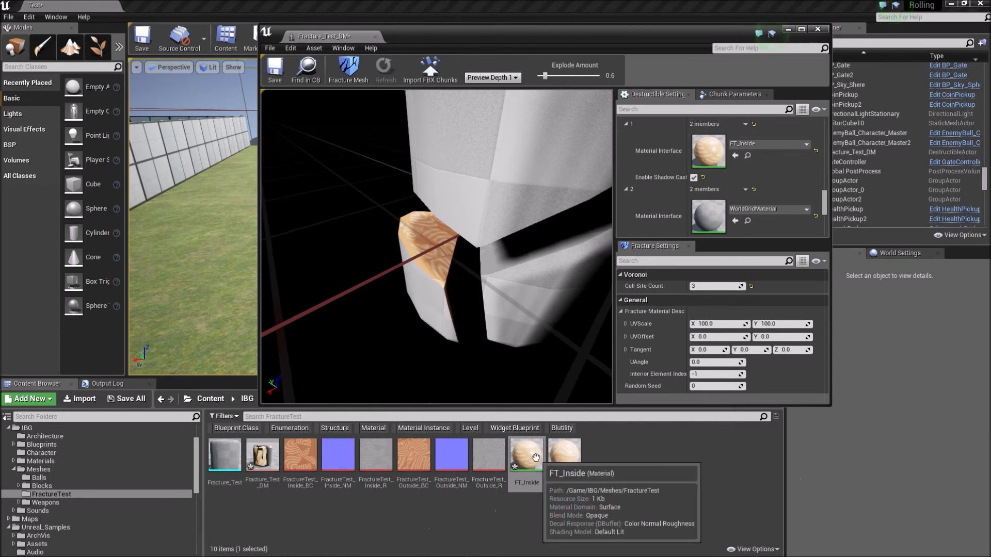
Add a texture coordinate node to FT_Inside and save the material.
double_click(535, 457)
right_click(521, 215)
type("texture")
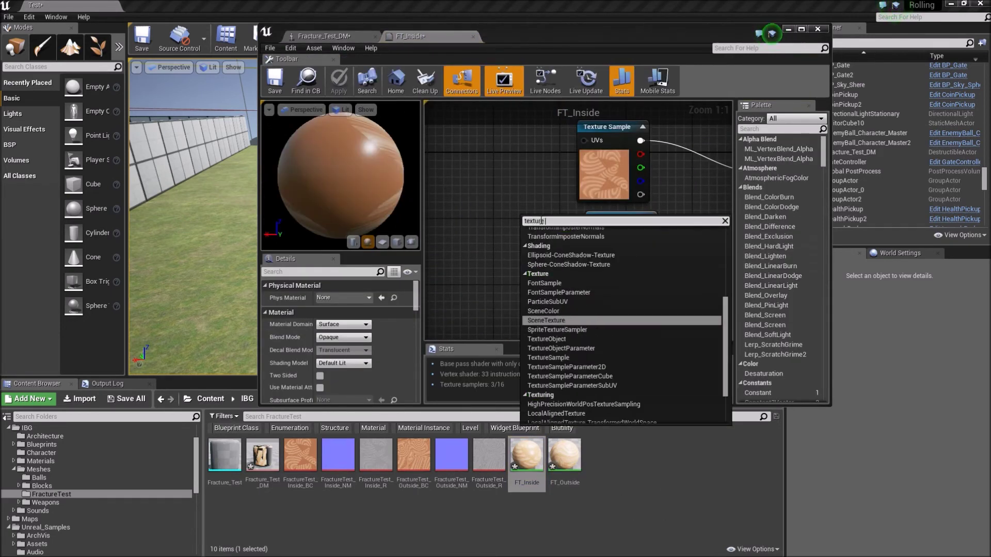
key("Return")
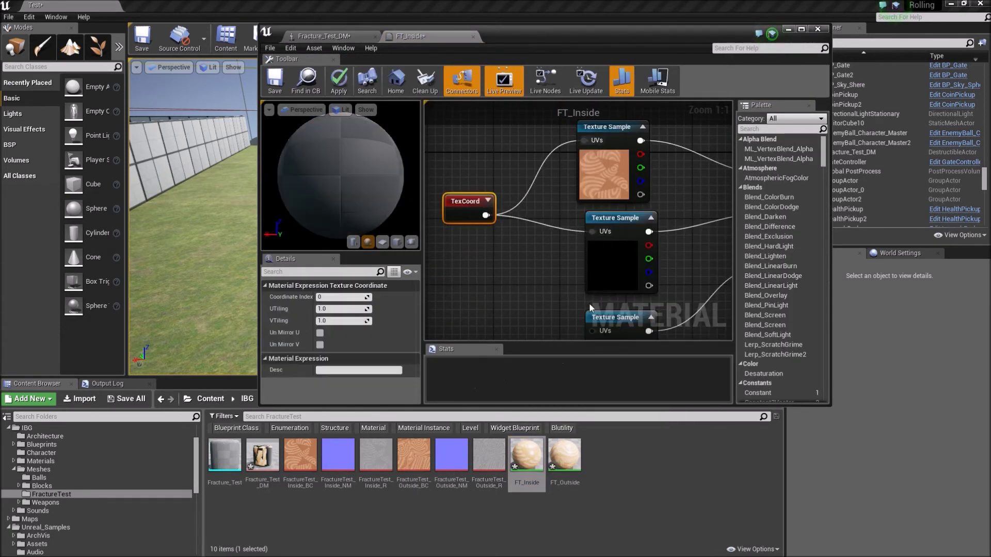
left_click(283, 85)
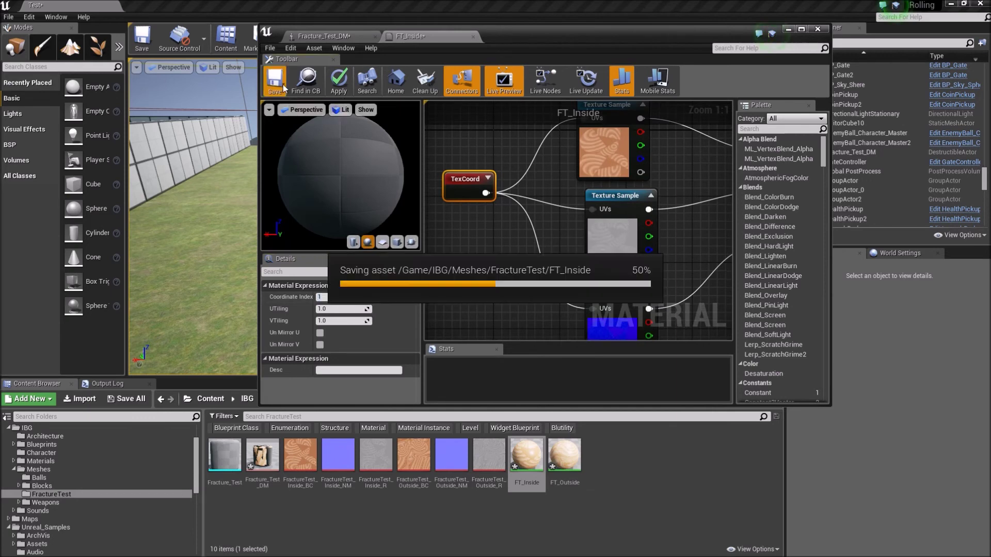
left_click(320, 36)
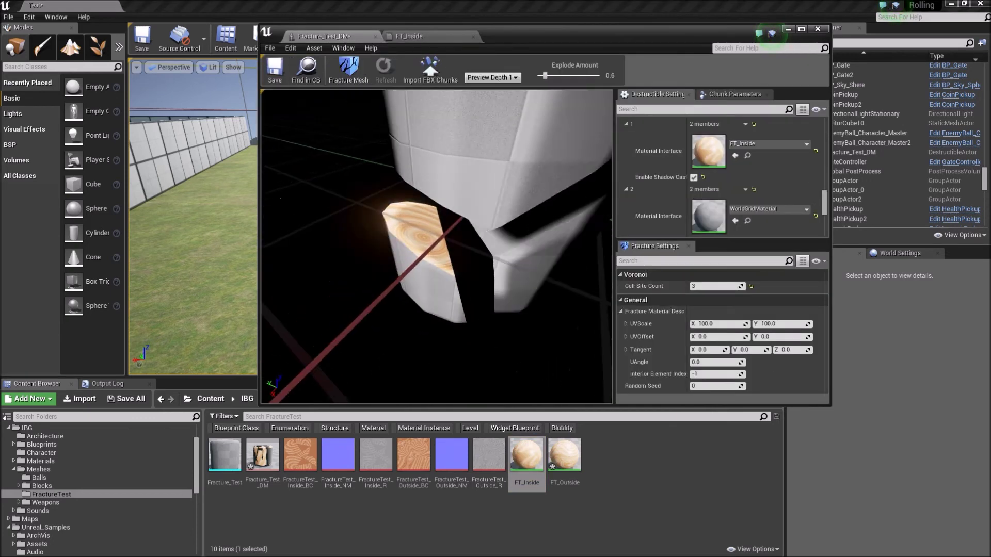
Assign FT_Outside to material slot 2 and FT_Inside to slot 3.
left_click_drag(392, 232, 464, 232)
left_click_drag(564, 454, 707, 200)
scroll(686, 185, "down", 3)
left_click_drag(527, 454, 708, 165)
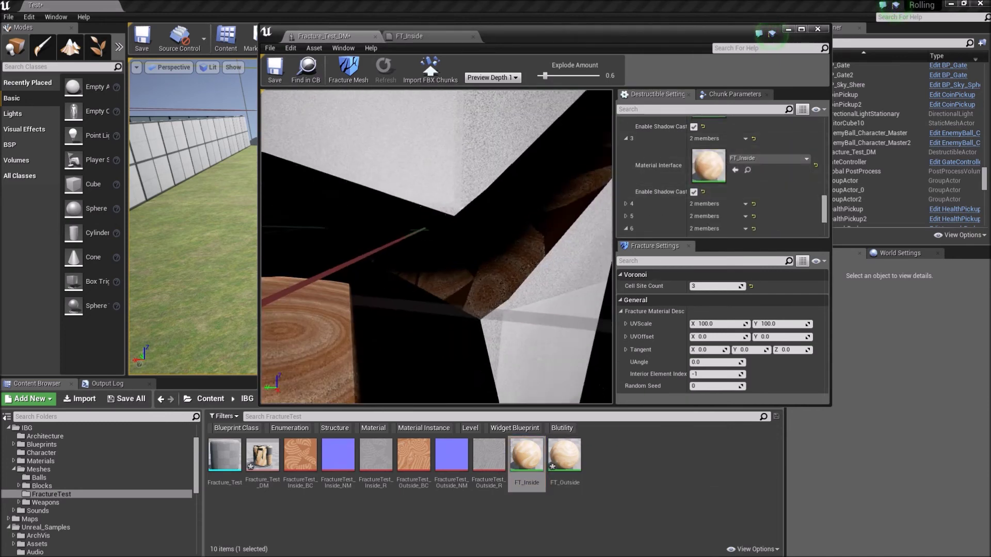
left_click_drag(436, 248, 475, 276)
Spread the chunks to explode amount 4.7 and duplicate FT_Inside as FT_Inside2.
mouse_move(565, 454)
left_mouse_down()
mouse_move(475, 276)
mouse_move(367, 261)
left_mouse_up()
left_click_drag(545, 75, 596, 76)
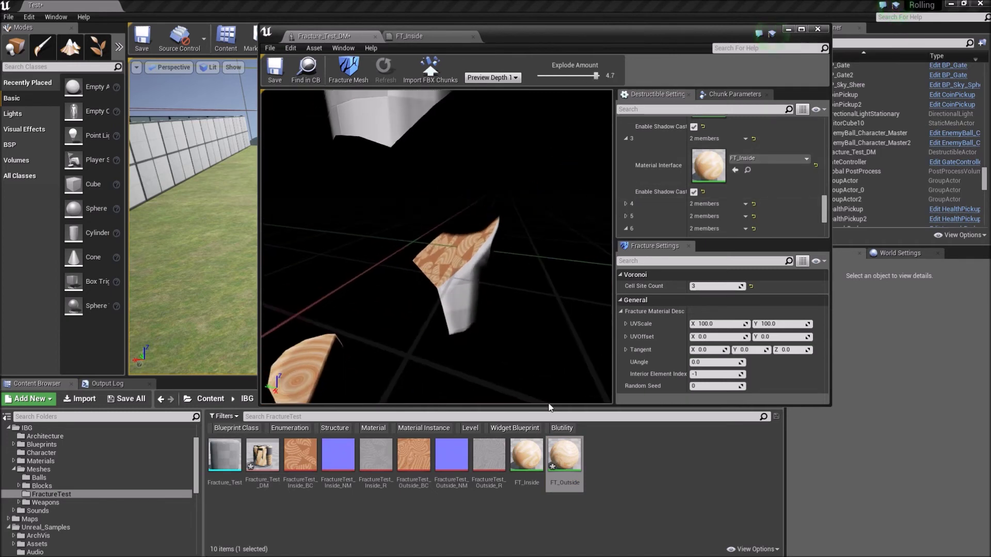
right_click(527, 456)
left_click(580, 430)
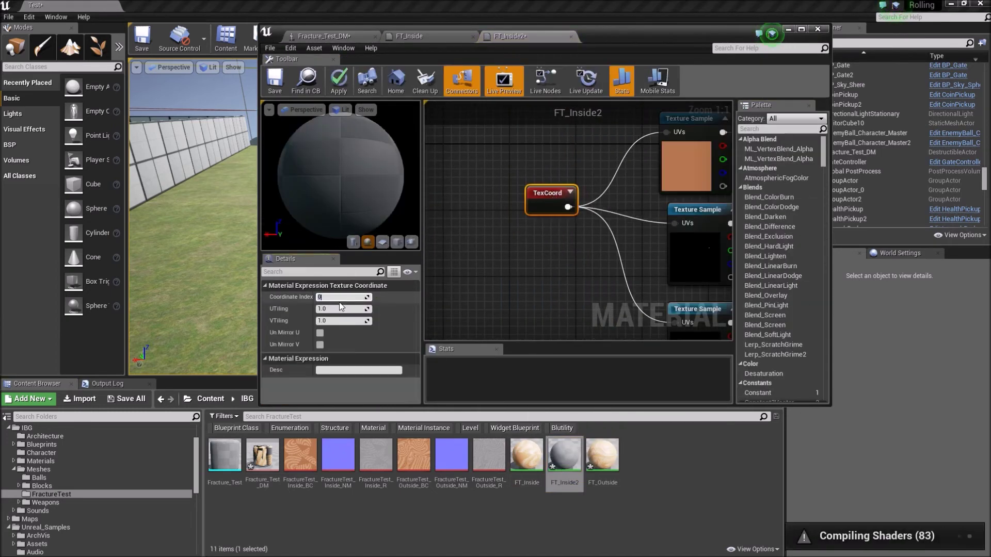
Save FT_Inside2 and assign it to material slot 3.
left_click(275, 82)
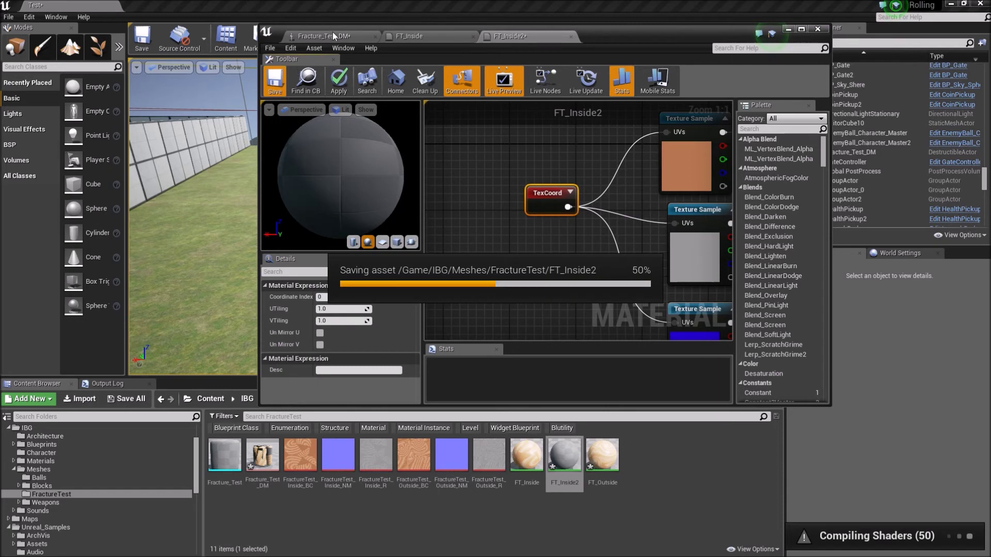
left_click(332, 32)
left_click_drag(564, 454, 712, 170)
left_click(626, 203)
Expand material slot 5, inspect the wood chunks, and duplicate FT_Outside.
left_click_drag(602, 454, 708, 227)
left_click_drag(439, 232, 496, 233)
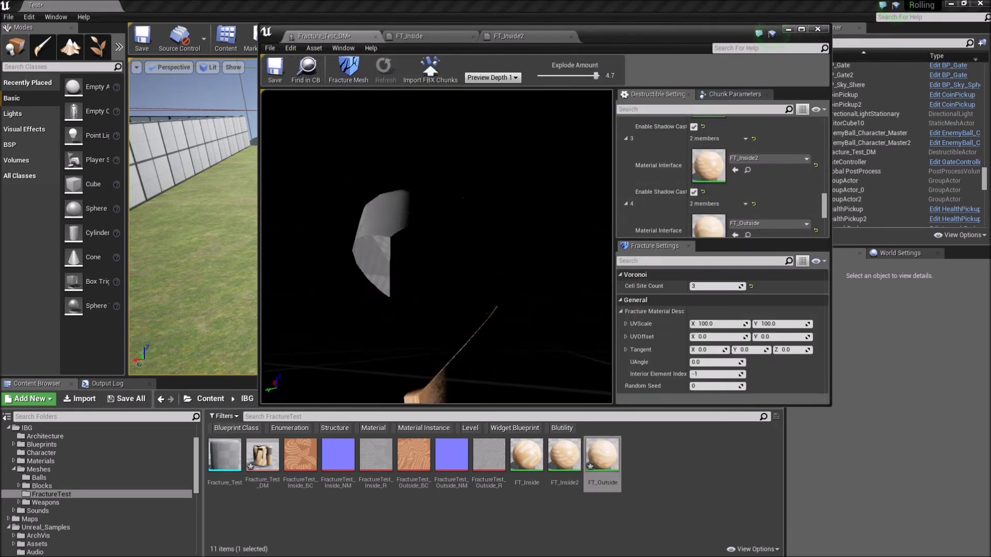
left_click(625, 202)
scroll(670, 180, "down", 1)
mouse_move(438, 232)
left_mouse_down()
mouse_move(491, 232)
mouse_move(495, 261)
left_mouse_up()
scroll(722, 180, "down", 2)
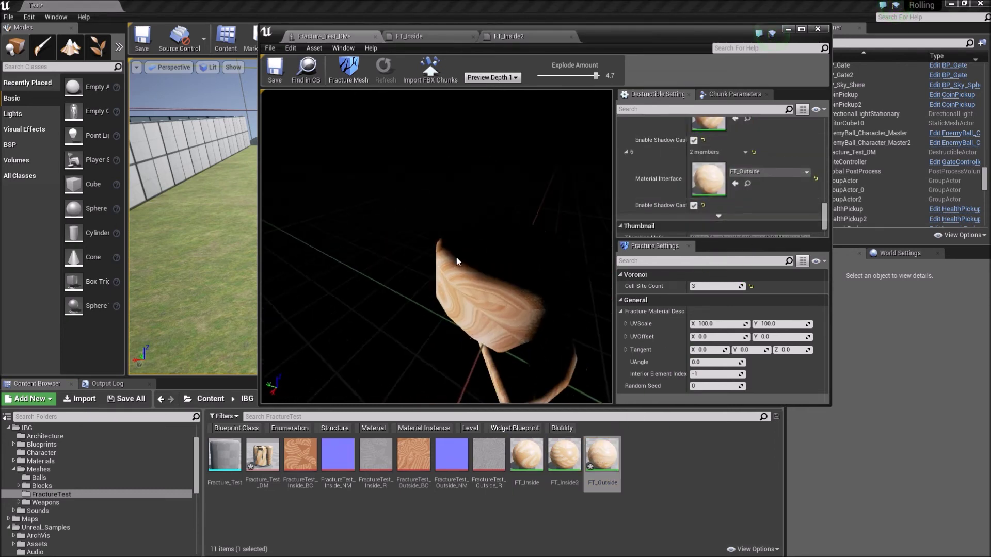
left_click_drag(409, 325, 438, 325)
right_click(602, 456)
left_click(619, 301)
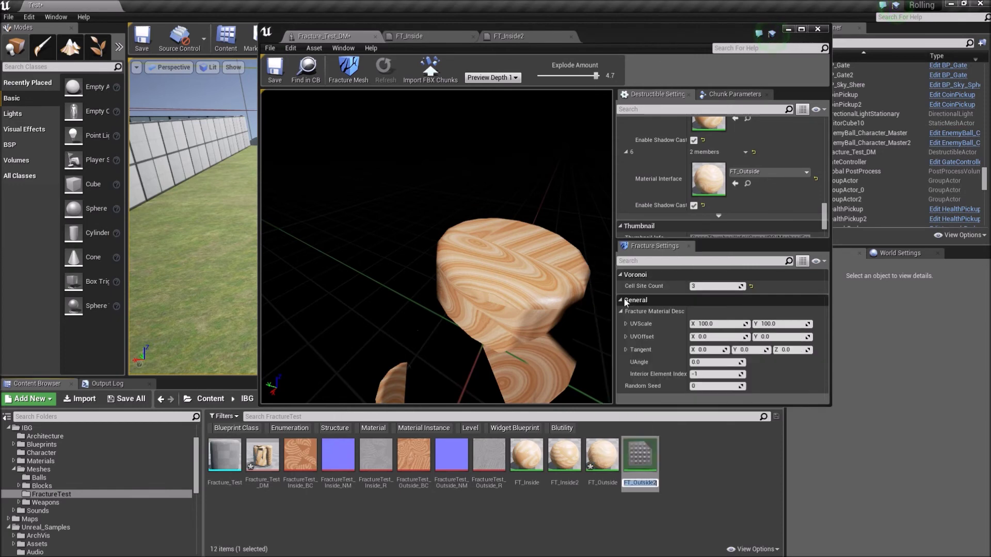
Add a TexCoord node with coordinate index 1 to FT_Outside2 and save it.
double_click(640, 456)
right_click(521, 215)
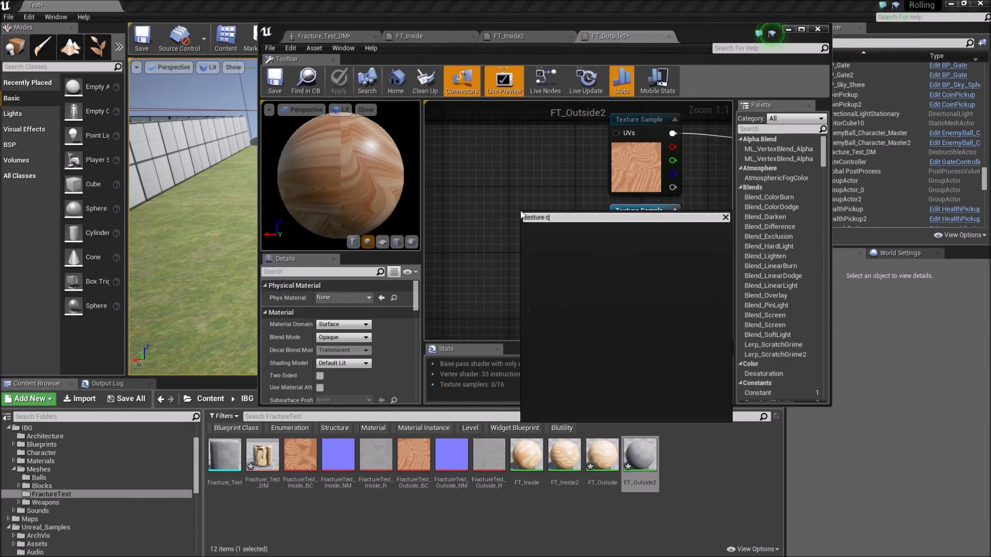
key("BackSpace")
key("BackSpace")
type("xture cop")
left_click(554, 256)
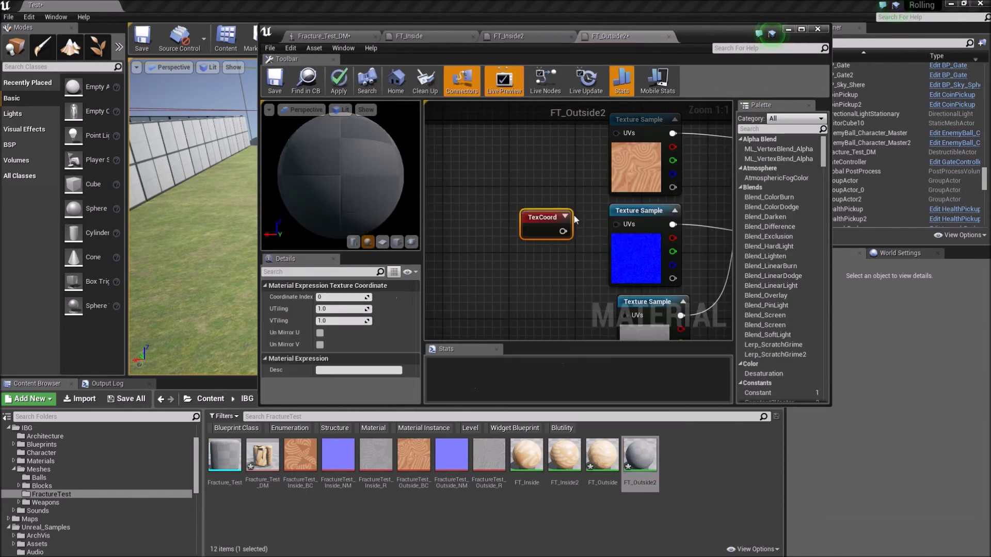
right_click_drag(570, 217, 569, 206)
left_click_drag(539, 146, 524, 148)
left_click(340, 297)
type("1")
key("Return")
left_click(274, 80)
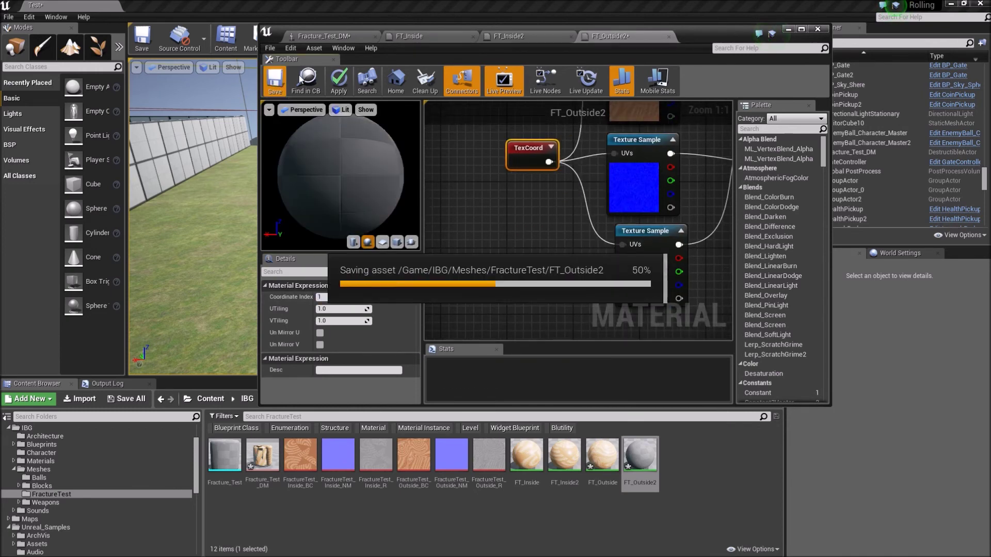
Close the editors, fly toward the wooden block, and start simulating the level.
left_click(324, 35)
left_click(787, 29)
mouse_move(583, 146)
left_mouse_down()
mouse_move(583, 104)
mouse_move(516, 154)
mouse_move(516, 206)
mouse_move(542, 129)
mouse_move(485, 64)
left_mouse_up()
left_click(457, 35)
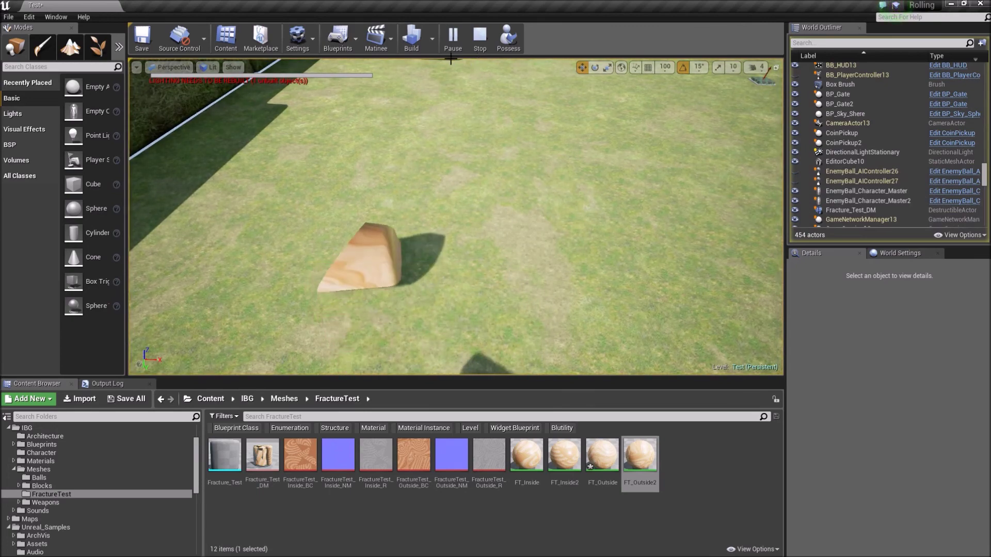
Pause the simulation, fly around the broken wood pieces, then reopen Fracture_Test_DM.
left_click(455, 71)
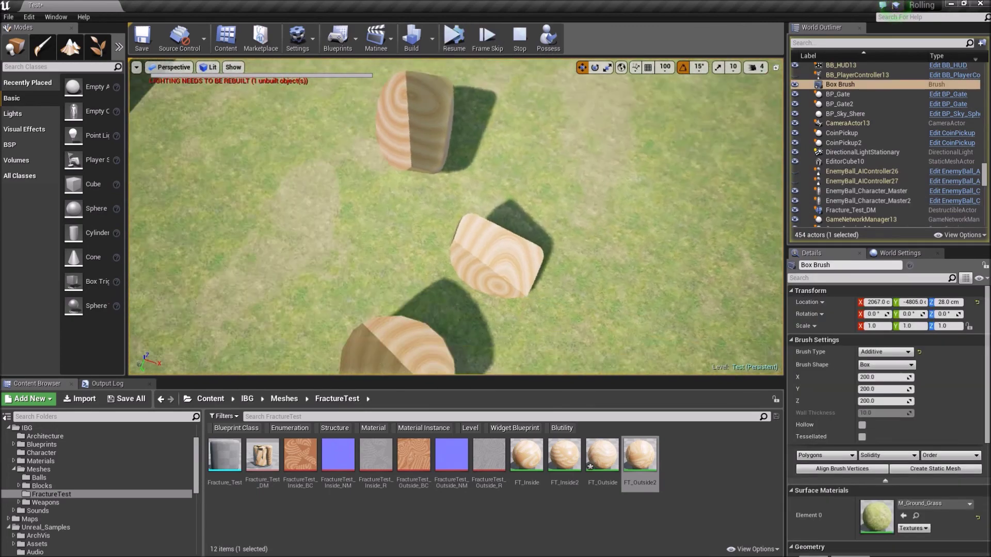
key("w")
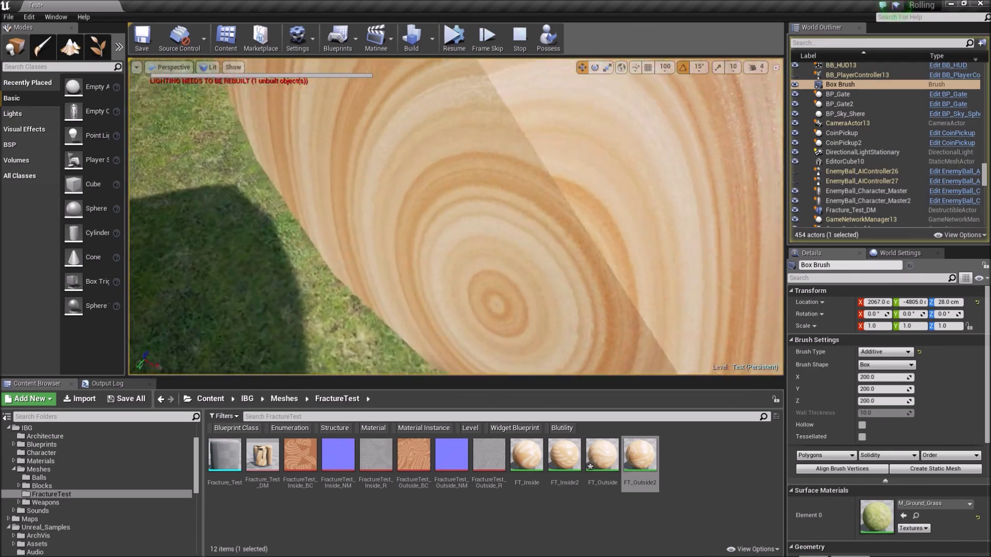
key("s")
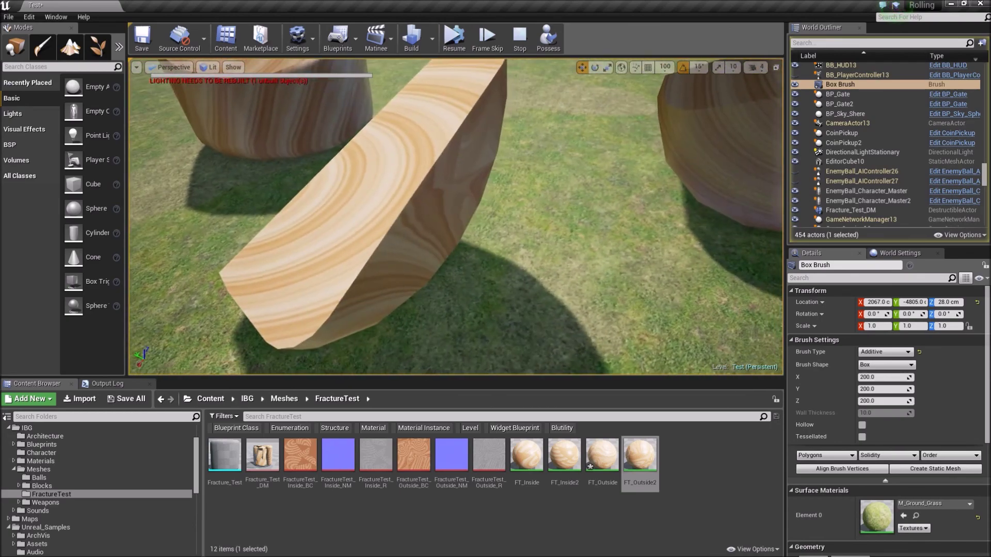
key("w")
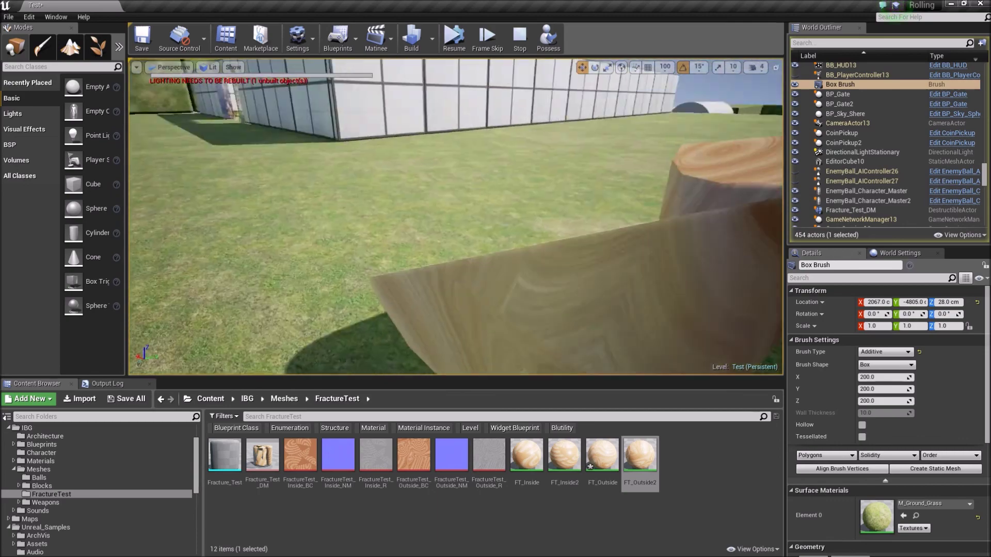
key("w")
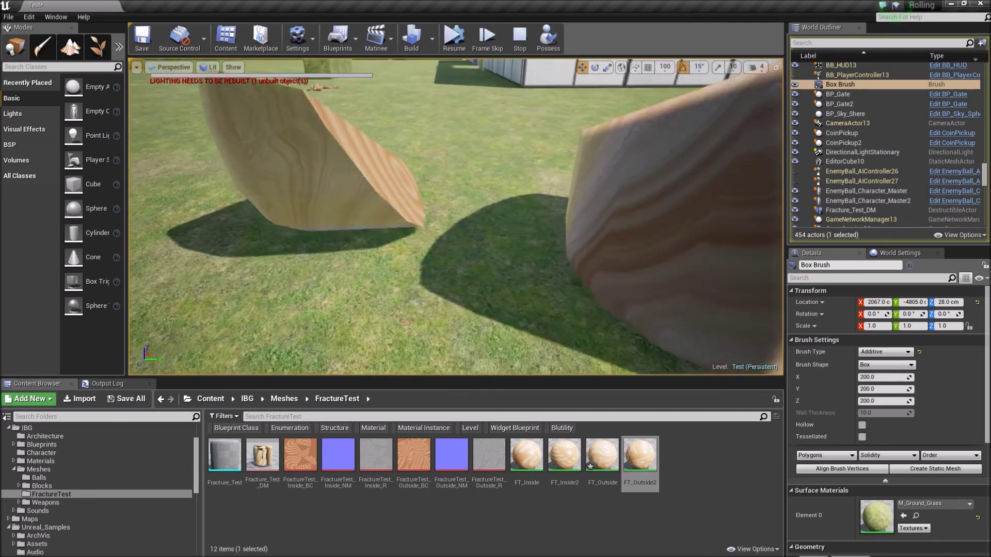
right_click_drag(471, 149, 471, 124)
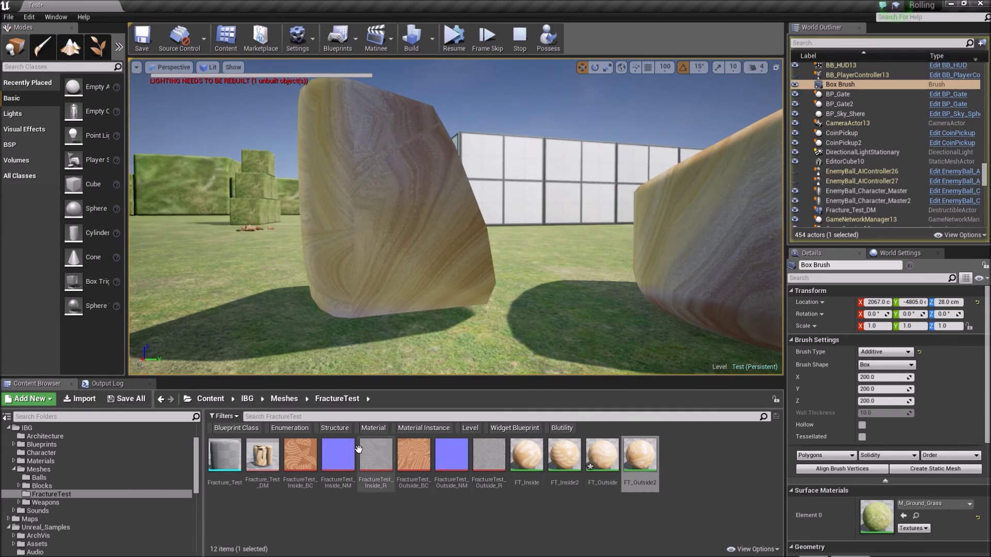
double_click(254, 452)
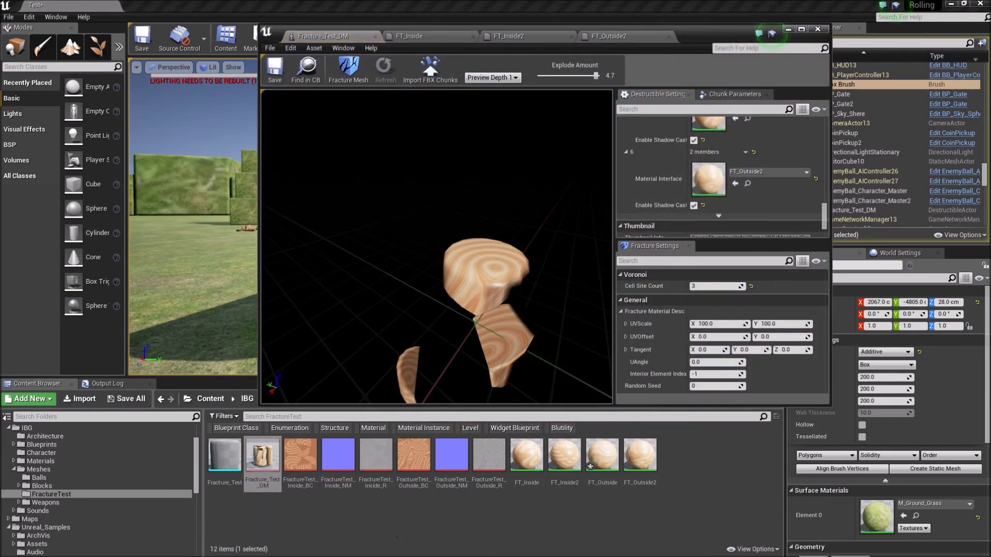
Inspect a chunk, then drop FT_Outside2 into the mesh's second material slot.
left_click_drag(470, 295, 470, 294)
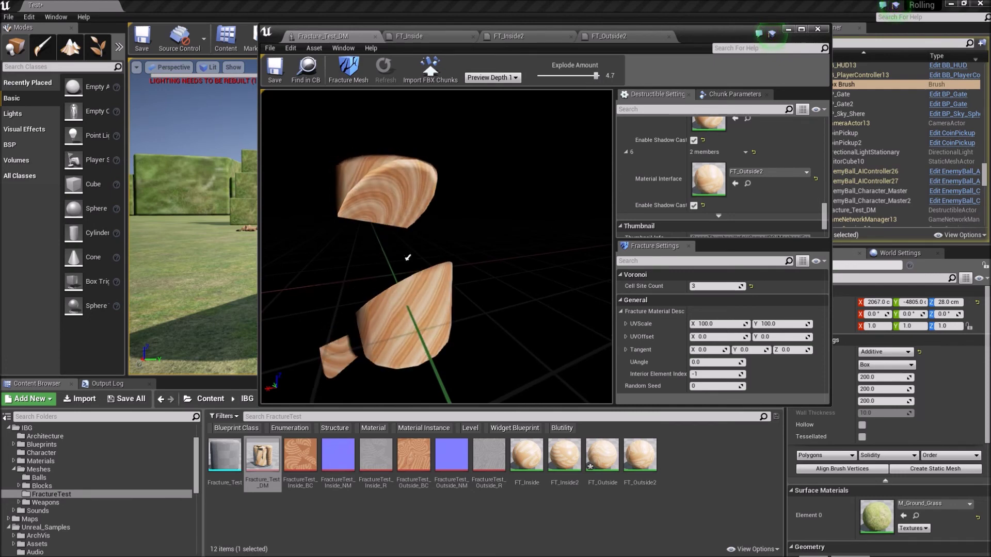
mouse_move(370, 295)
left_mouse_down()
mouse_move(364, 279)
mouse_move(342, 304)
left_mouse_up()
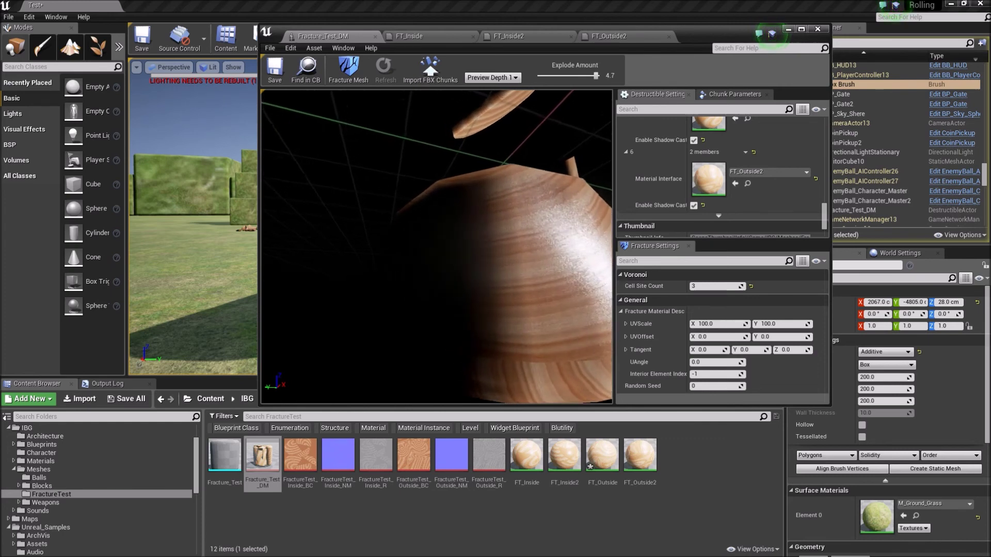
left_click(384, 283)
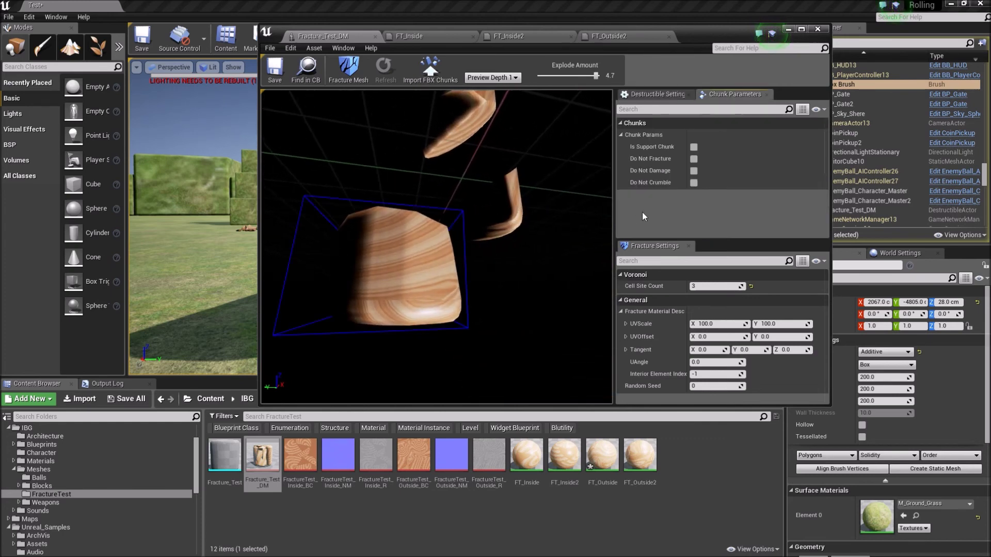
left_click(655, 94)
scroll(648, 168, "down", 2)
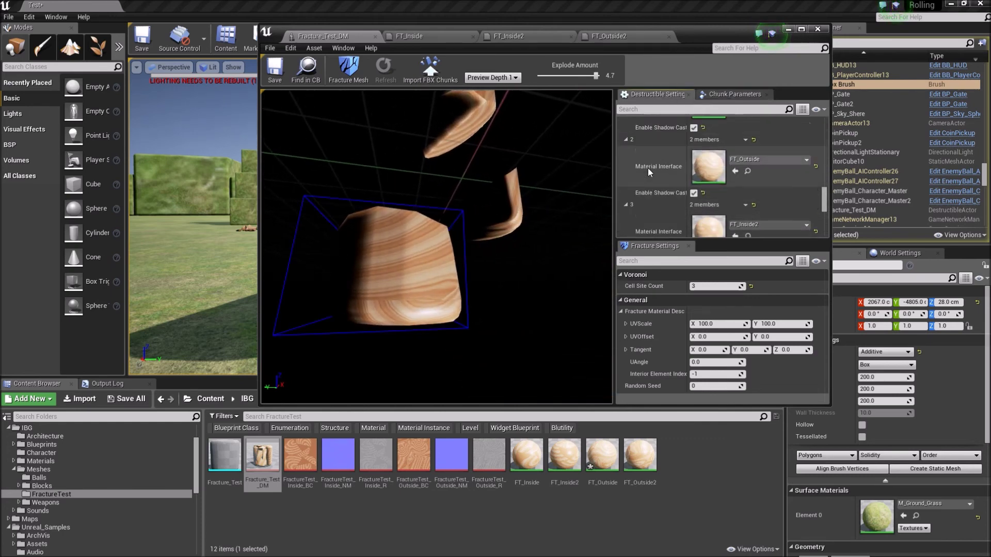
scroll(648, 168, "down", 2)
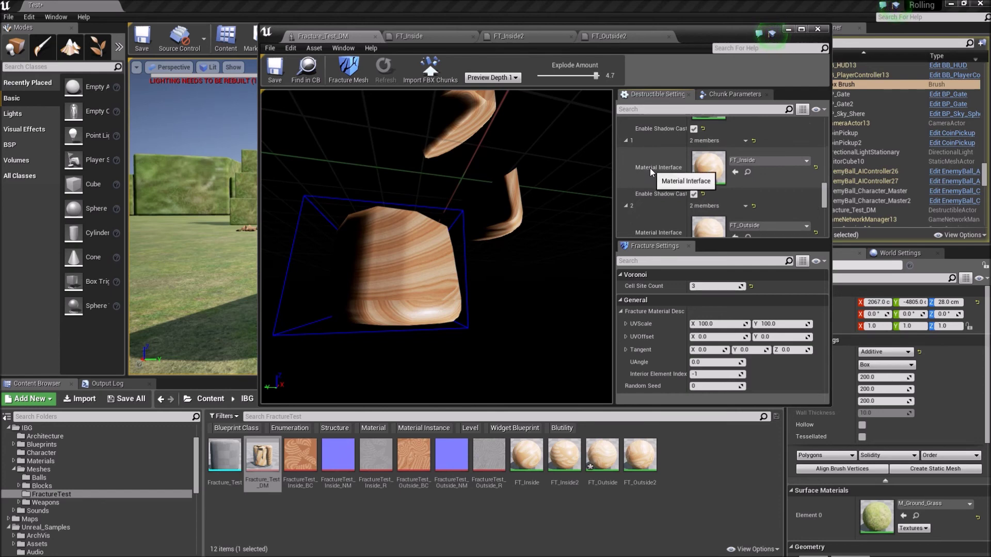
scroll(649, 168, "up", 3)
left_click_drag(640, 455, 702, 264)
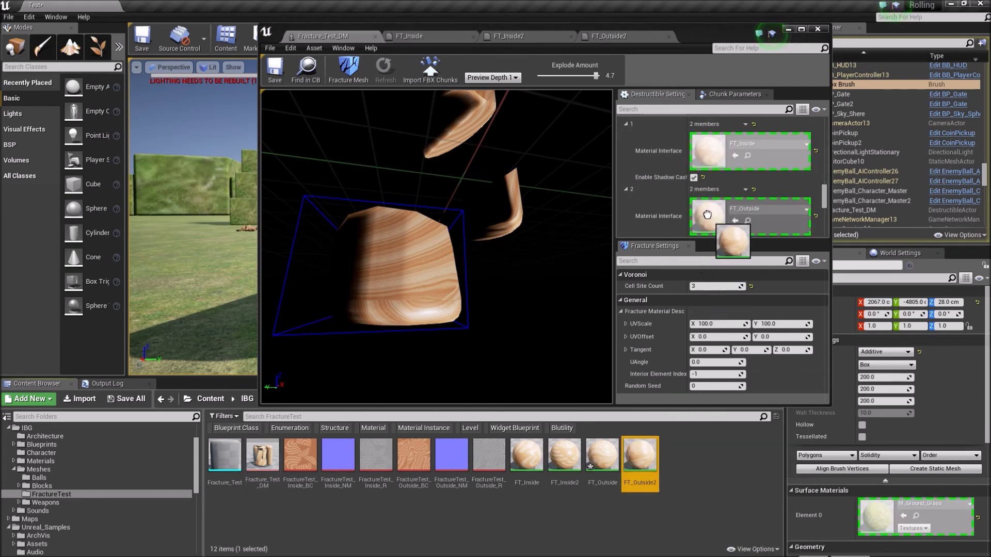
left_click_drag(706, 215, 707, 215)
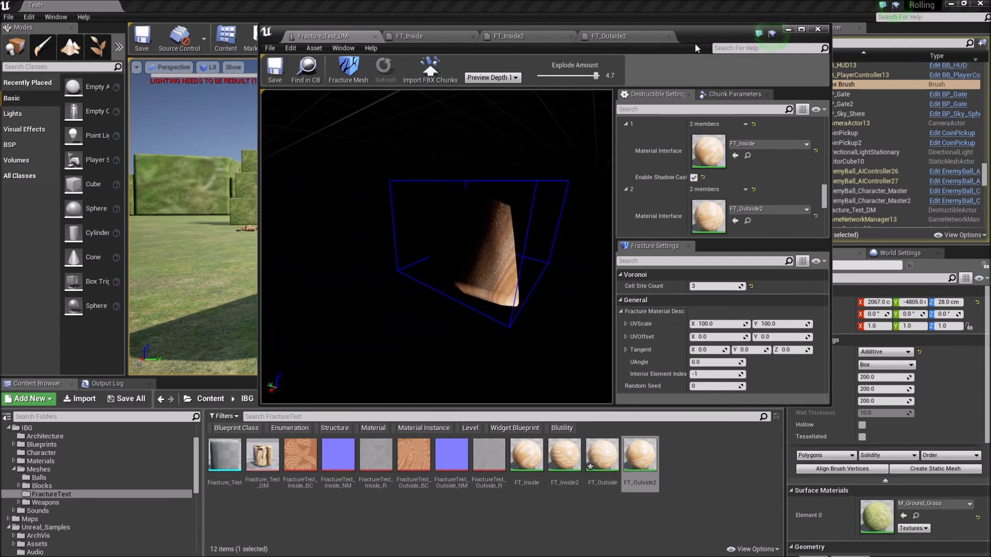
left_click(787, 28)
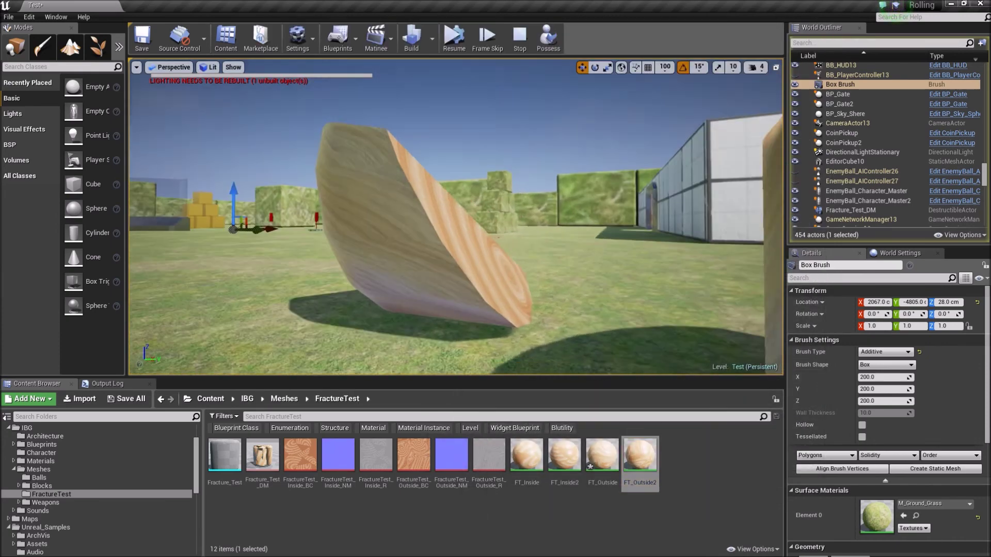
Restart the simulation and fly among the falling wood chunks.
left_click(522, 37)
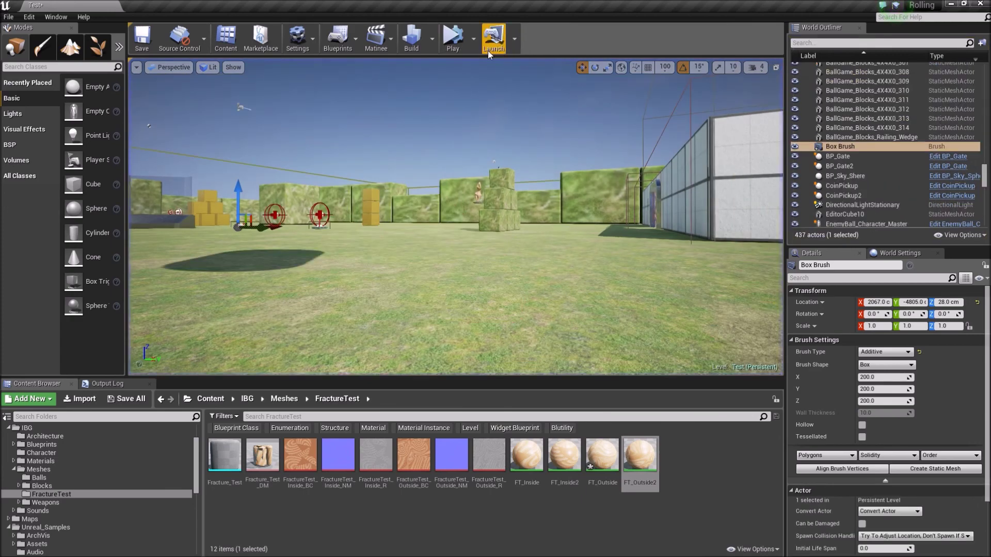
left_click(466, 45)
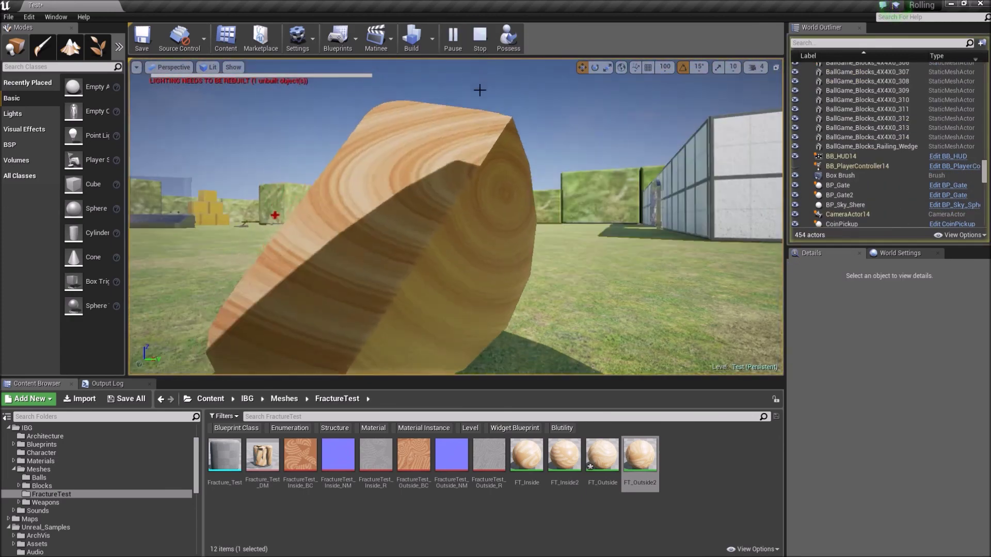
left_click(491, 119)
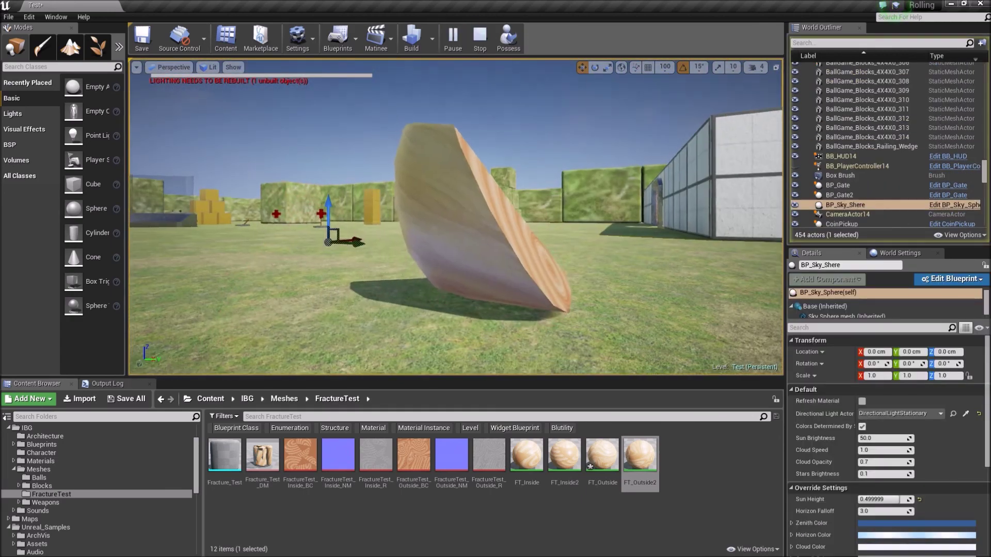
left_click_drag(465, 83, 465, 103)
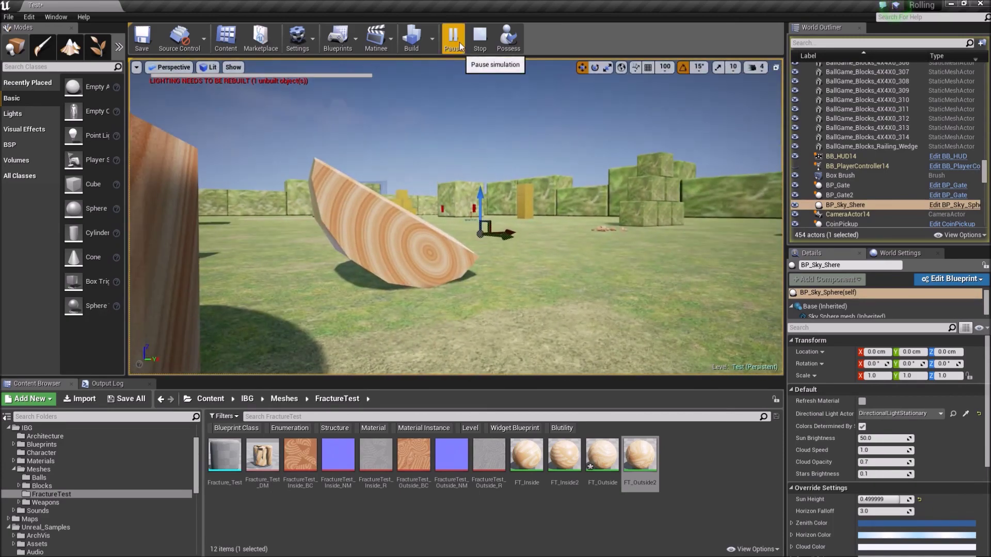
mouse_move(473, 145)
left_mouse_down()
mouse_move(473, 119)
mouse_move(473, 139)
mouse_move(516, 155)
mouse_move(516, 185)
left_mouse_up()
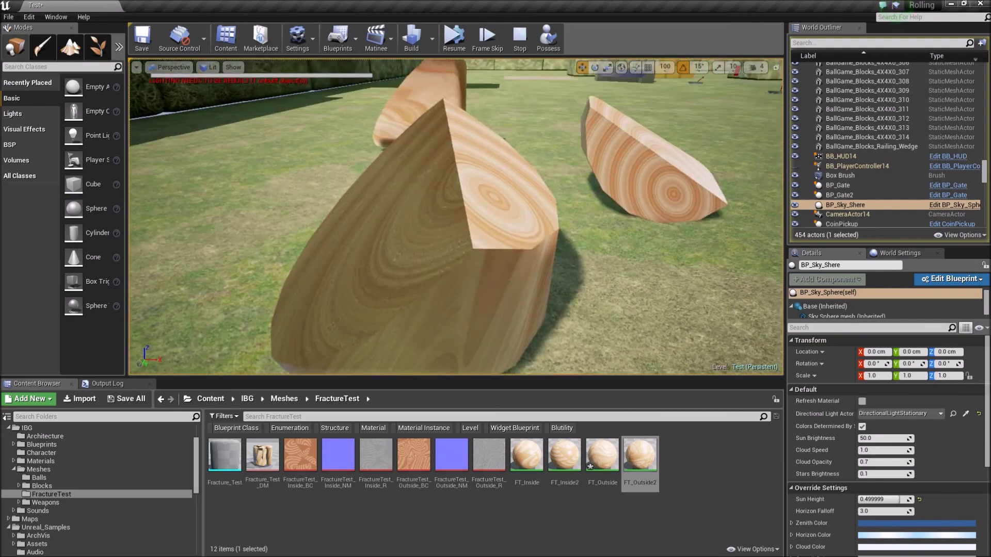
left_click_drag(516, 186, 516, 201)
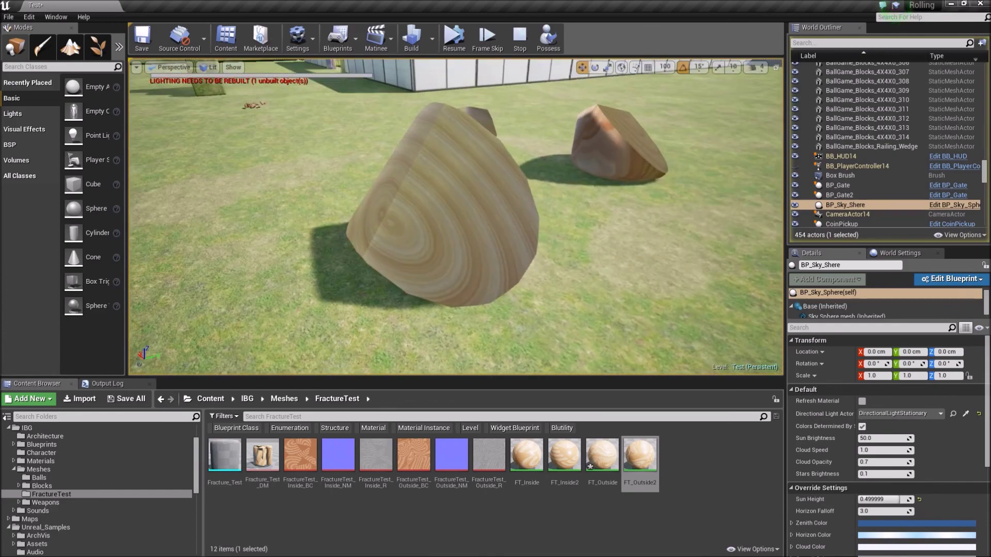
left_click_drag(516, 202, 506, 186)
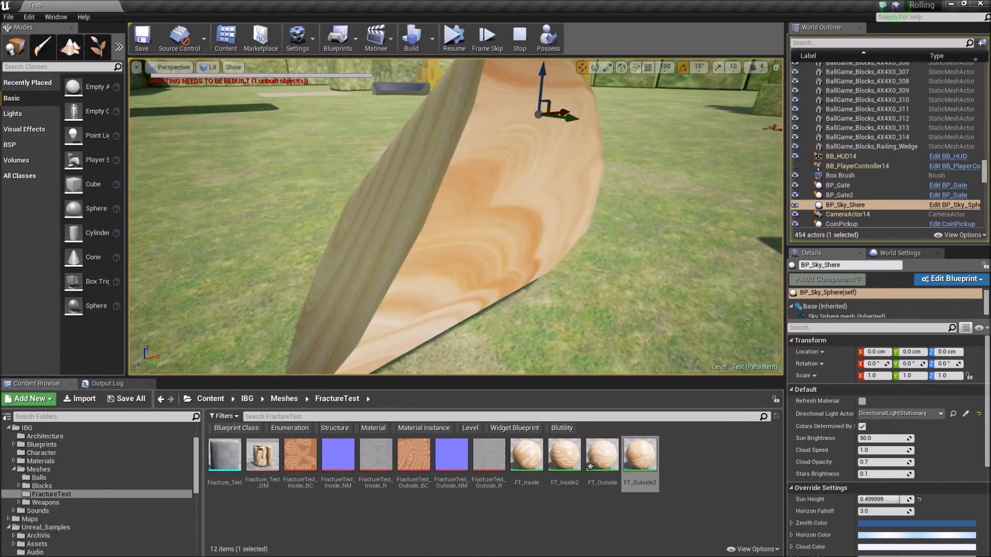
left_click_drag(505, 186, 509, 198)
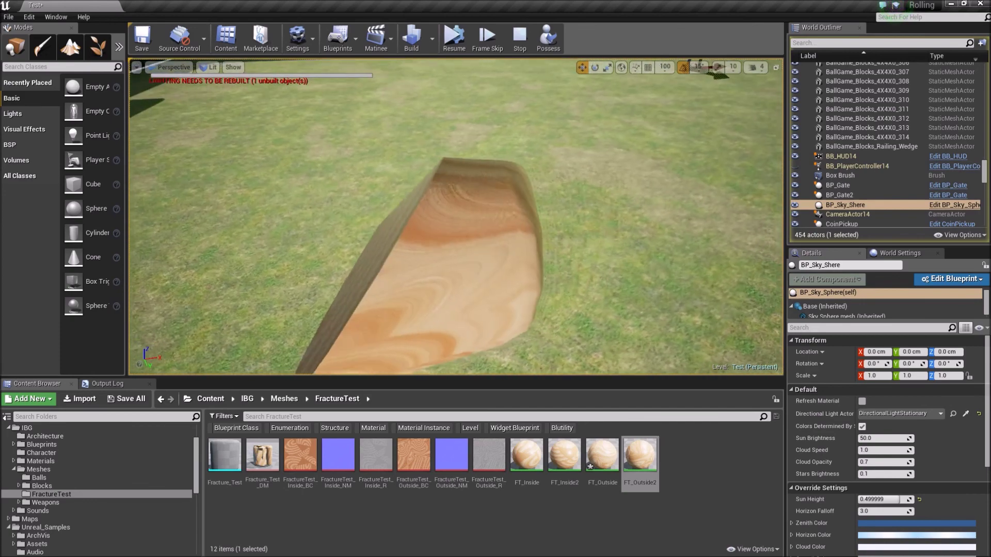
Stop the simulation and run it once more.
left_click(519, 43)
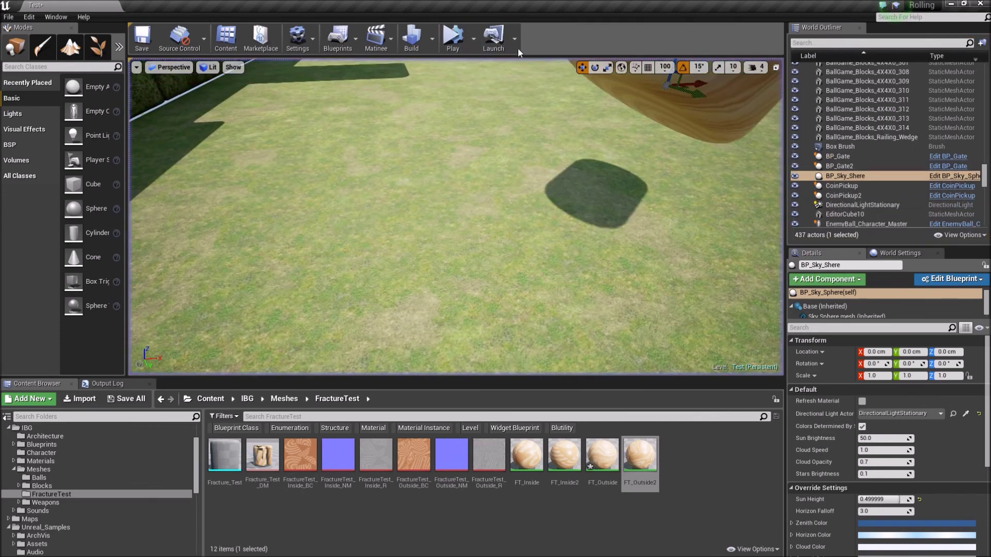
right_click_drag(508, 198, 508, 237)
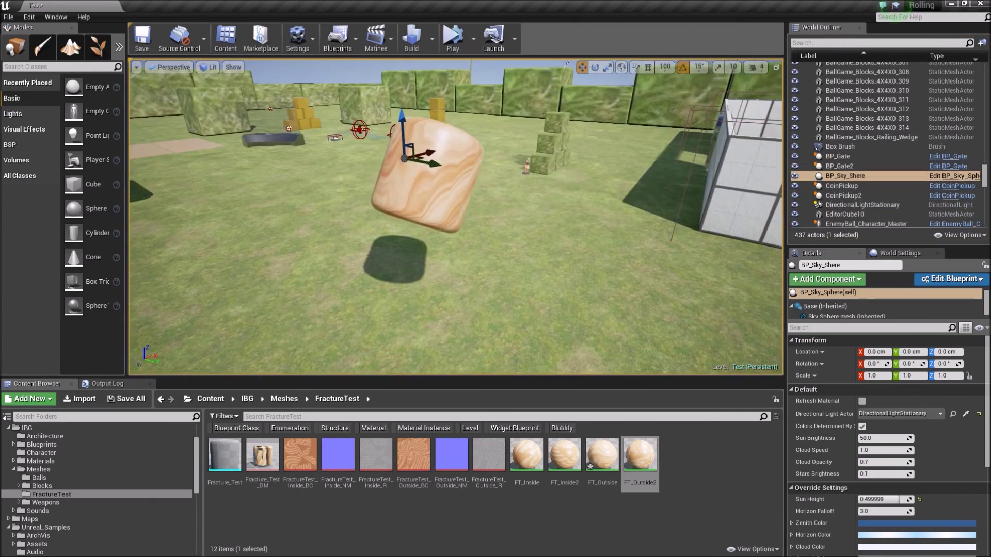
left_click(463, 35)
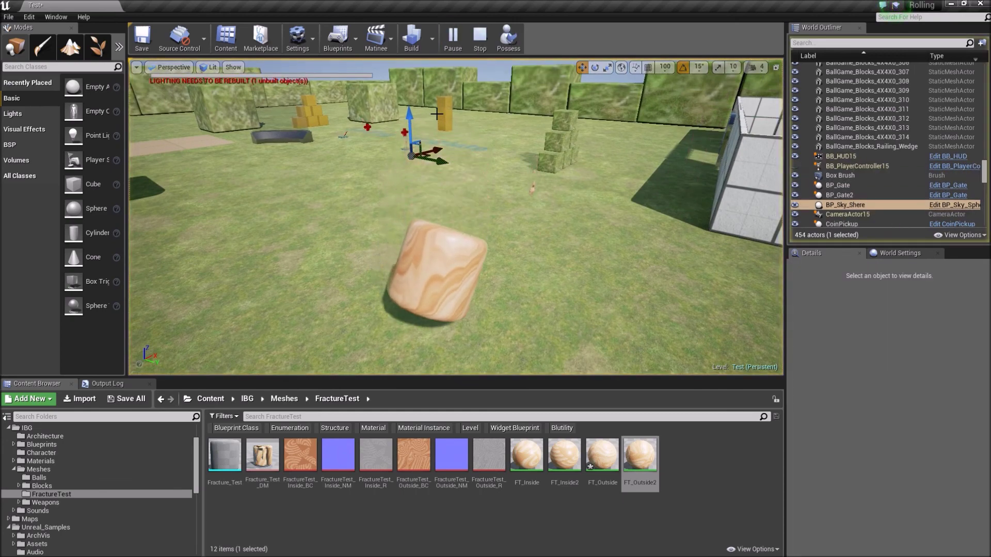